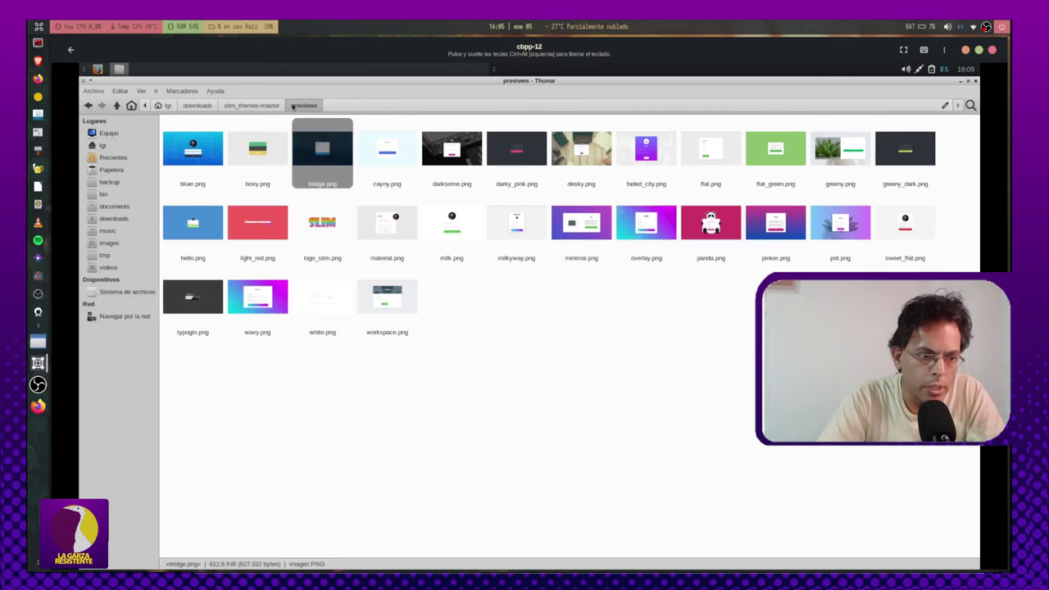
Step: Open the bluer theme folder inside slim_themes-master's themes folder and examine the files it contains
click(271, 106)
double_click(278, 135)
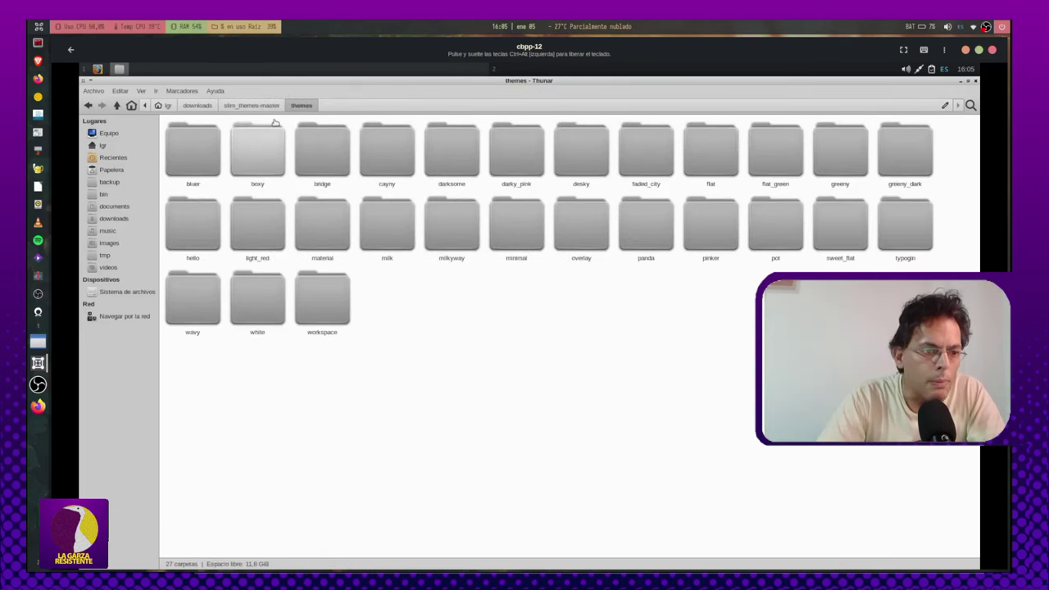
click(252, 105)
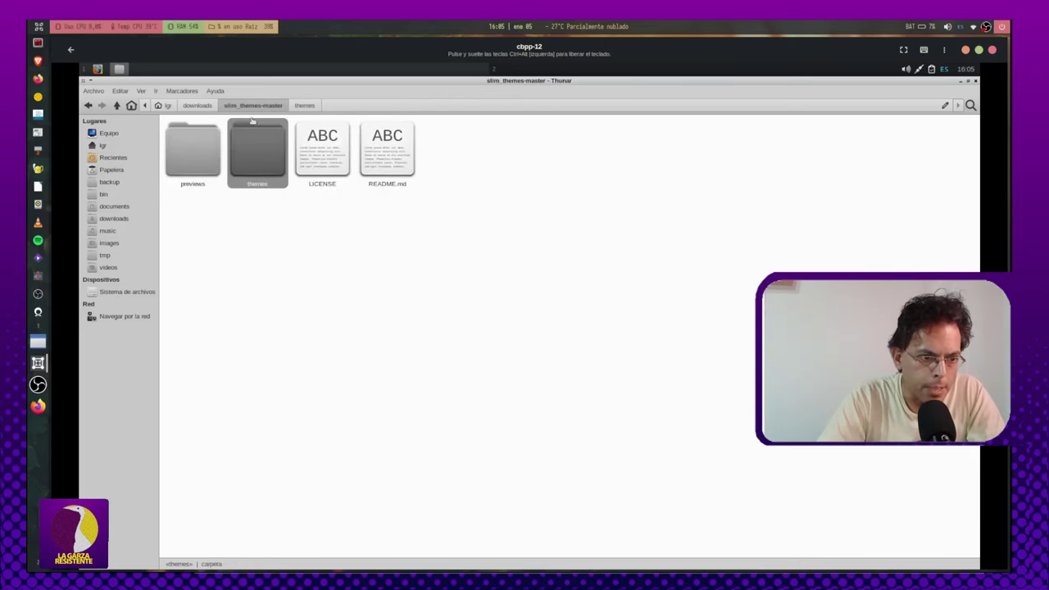
double_click(262, 167)
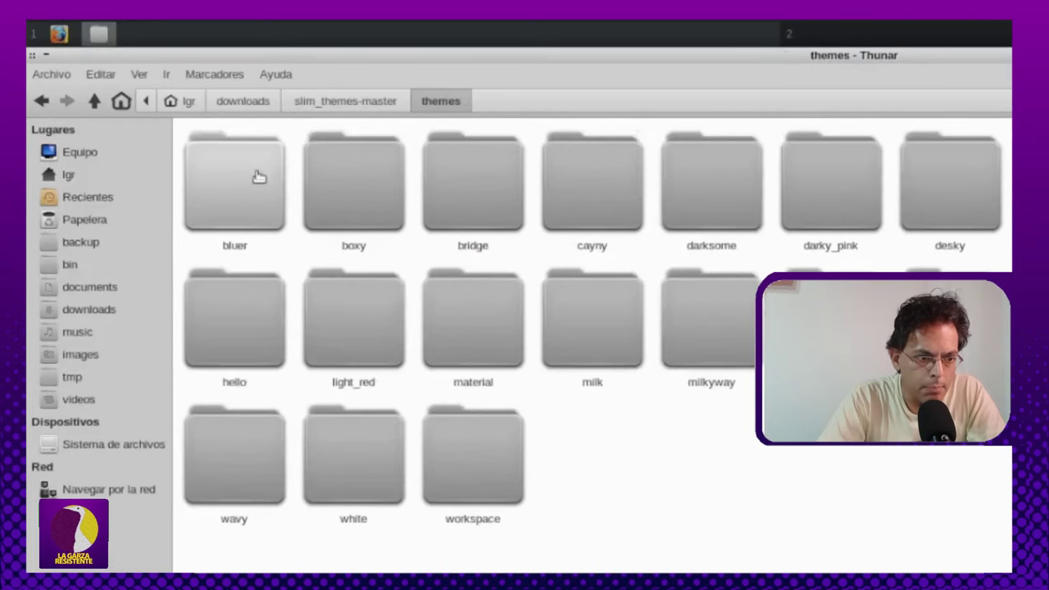
double_click(258, 176)
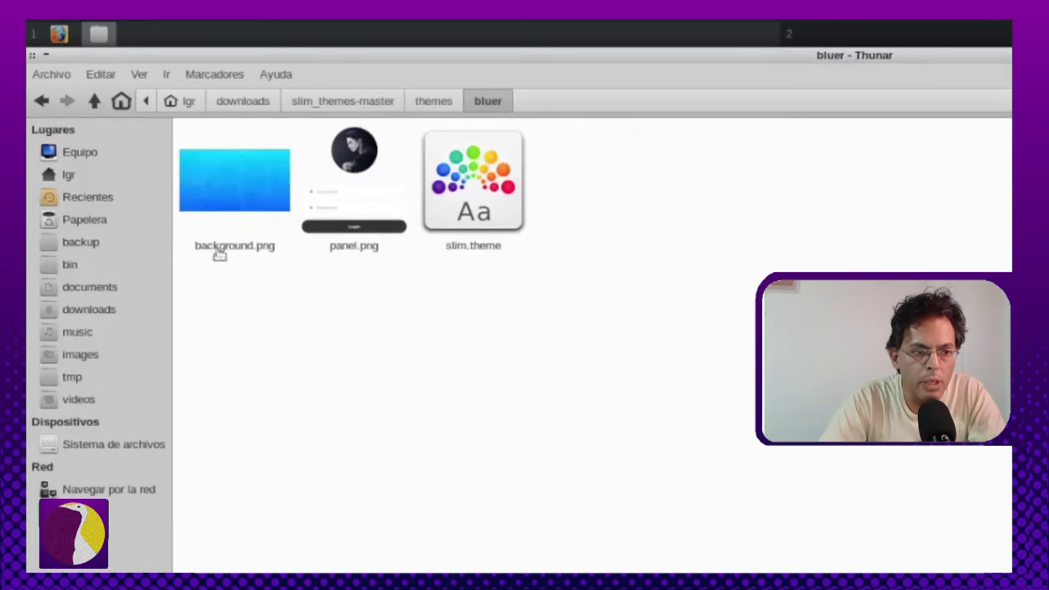
click(219, 250)
click(555, 395)
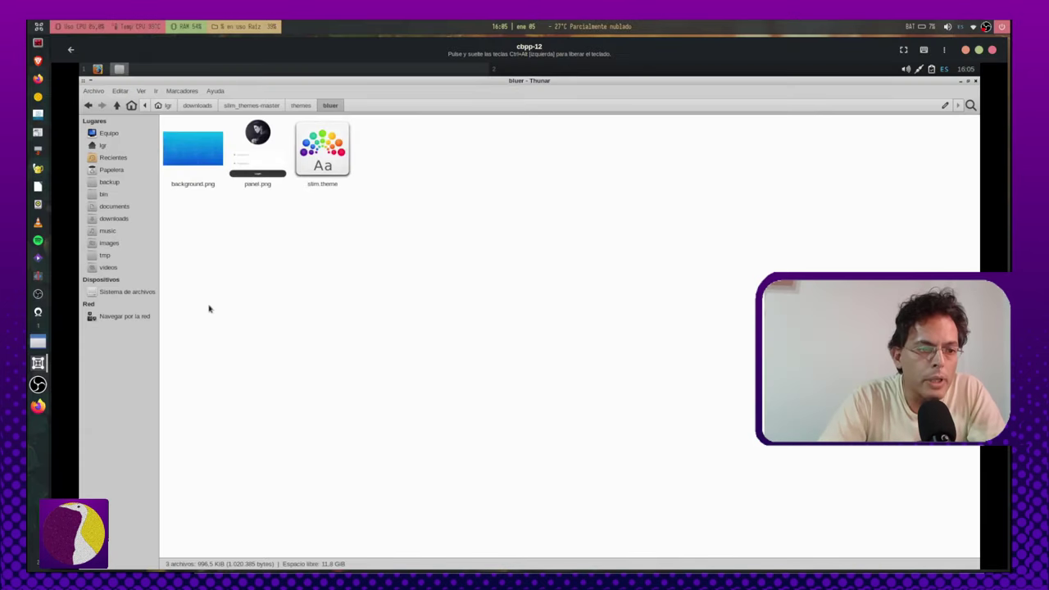
Step: Switch to Firefox, search Google for "backgrounds" in a new tab and show the image results
click(98, 68)
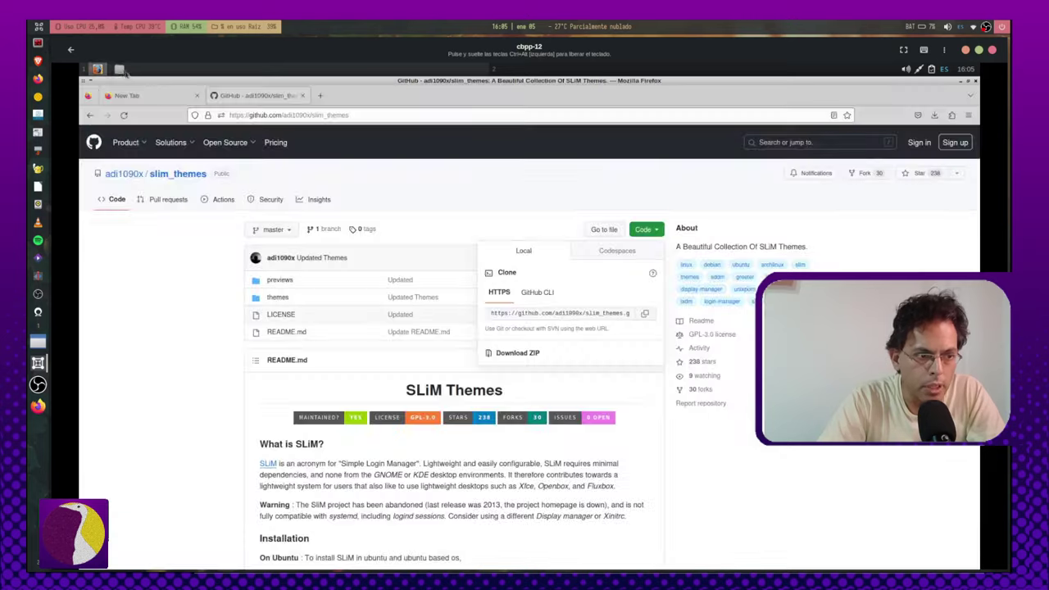
click(319, 96)
text(bac)
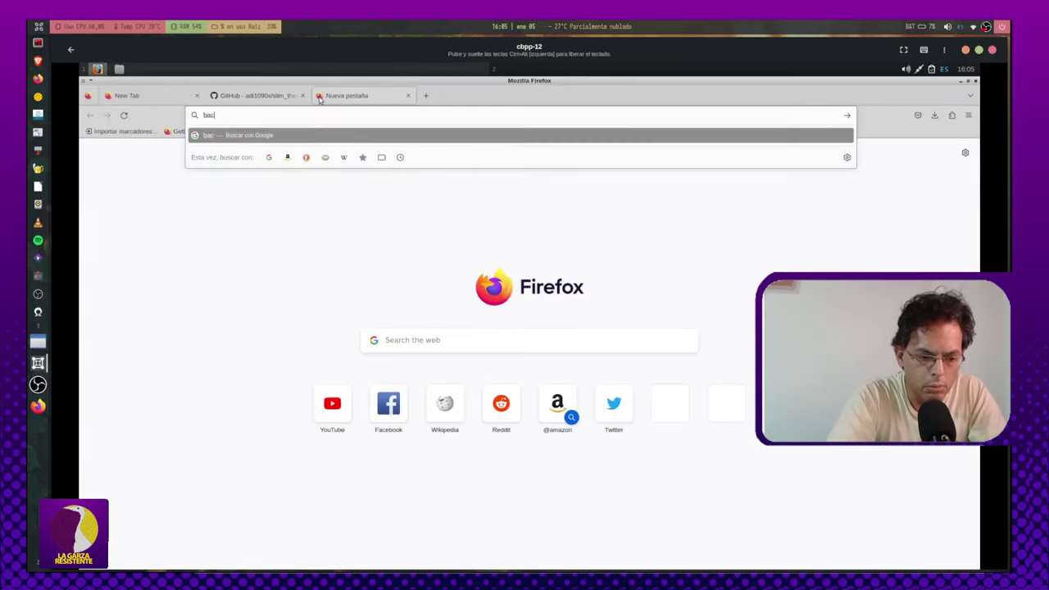
text(kgrounds)
key(Return)
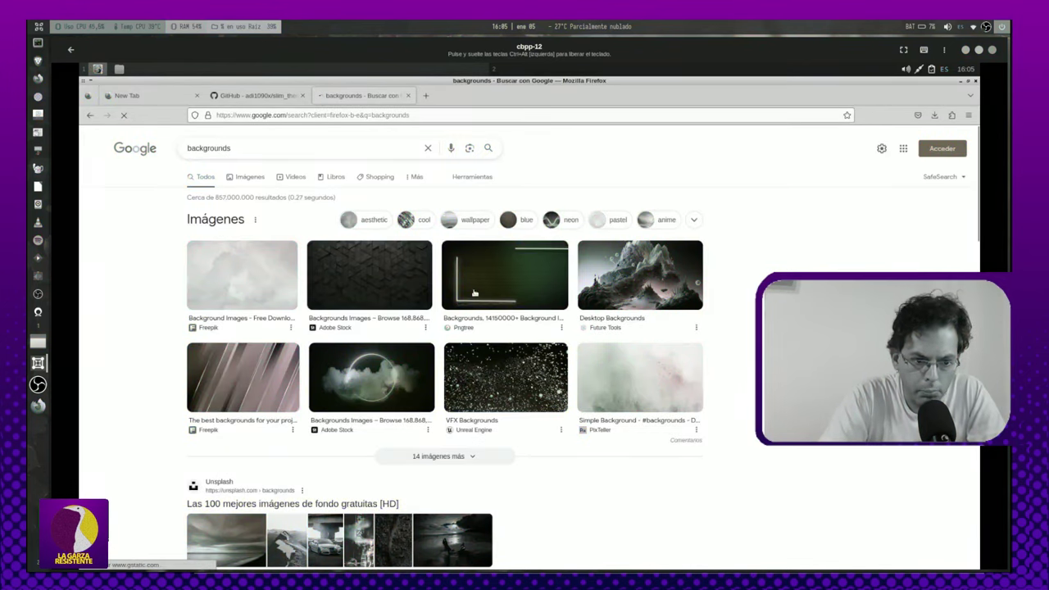
click(509, 277)
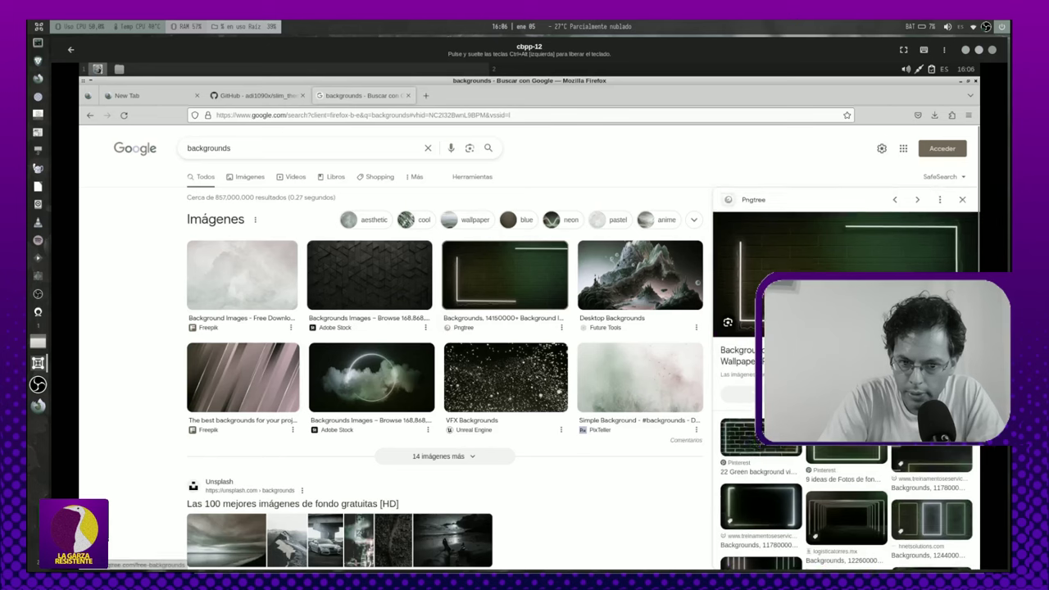
click(246, 176)
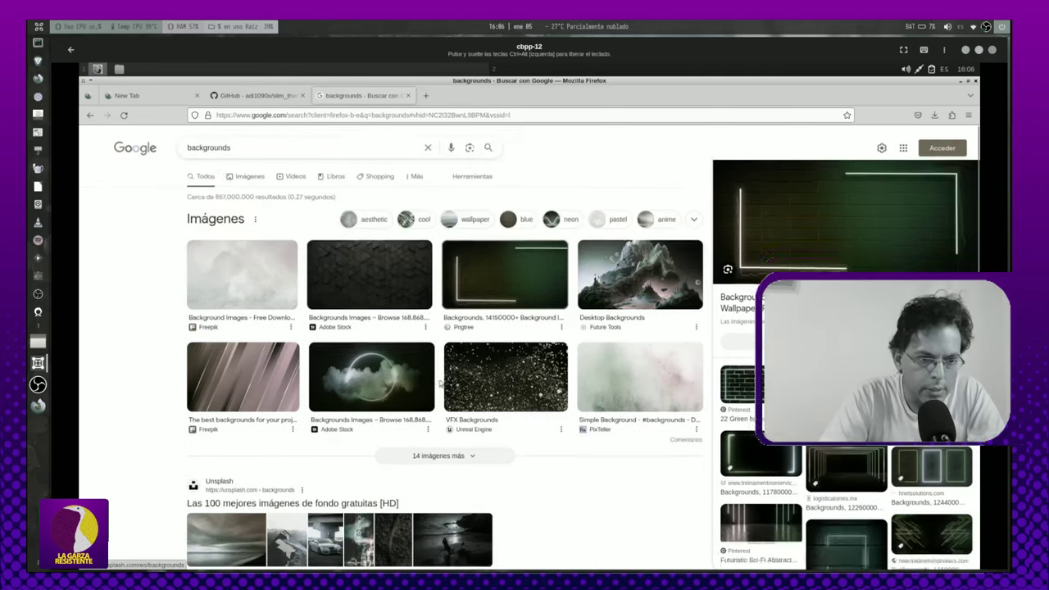
Step: Browse the background image results and open the Wallpapers13.com page for the Scenic Hd Wallpapers Backgrounds image
scroll(360, 409, down, 10)
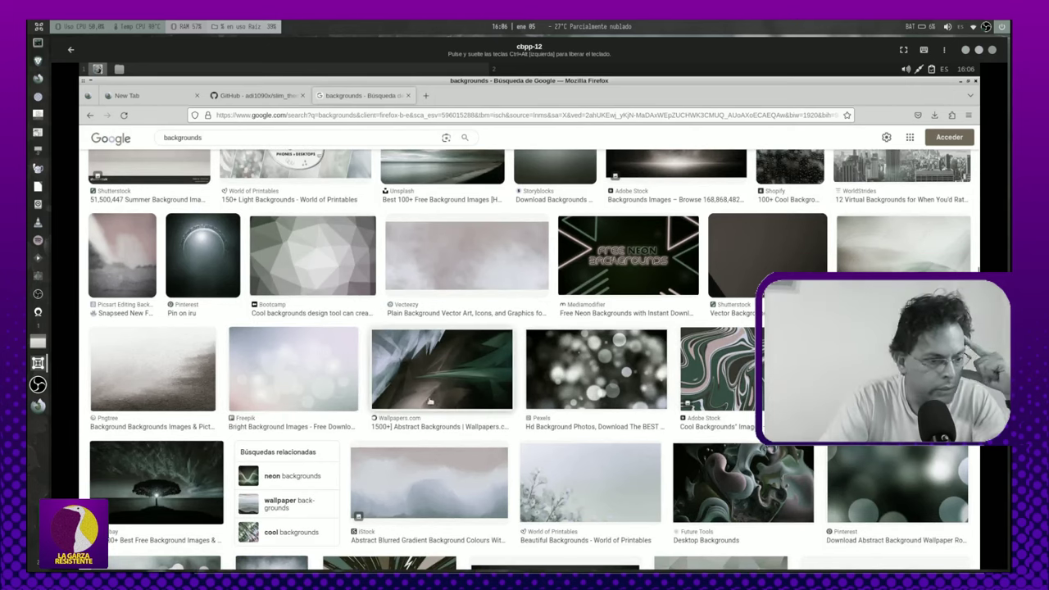
scroll(573, 346, down, 5)
scroll(573, 345, down, 8)
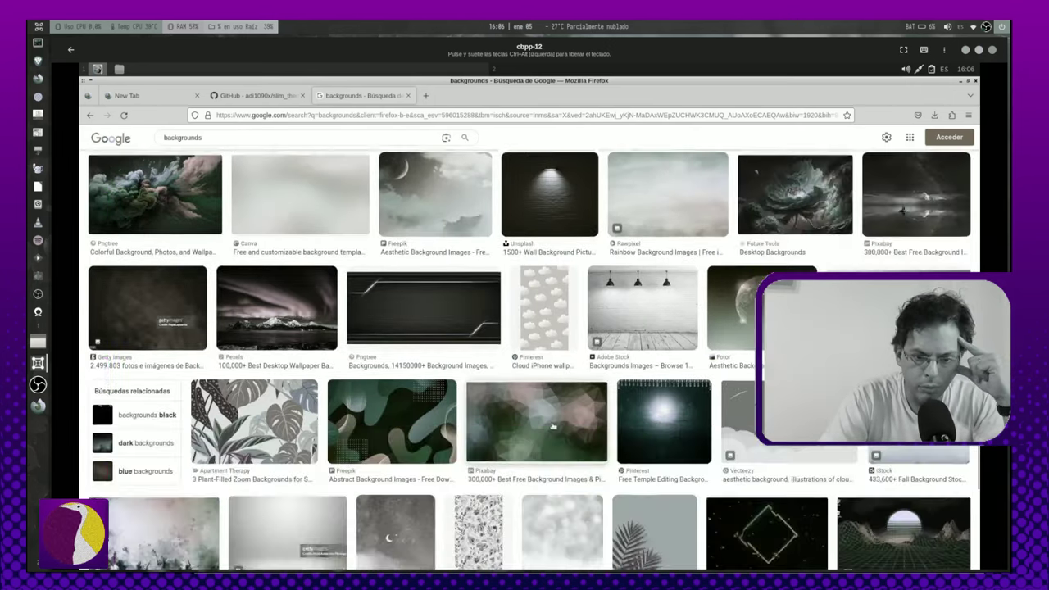
scroll(564, 419, down, 8)
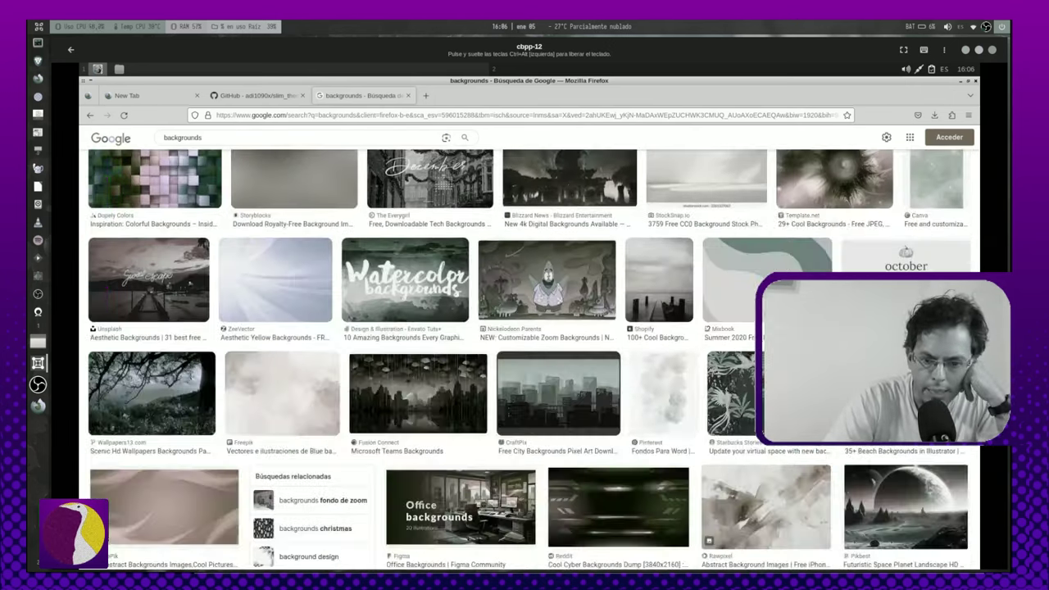
scroll(285, 366, down, 3)
scroll(285, 367, up, 2)
click(152, 340)
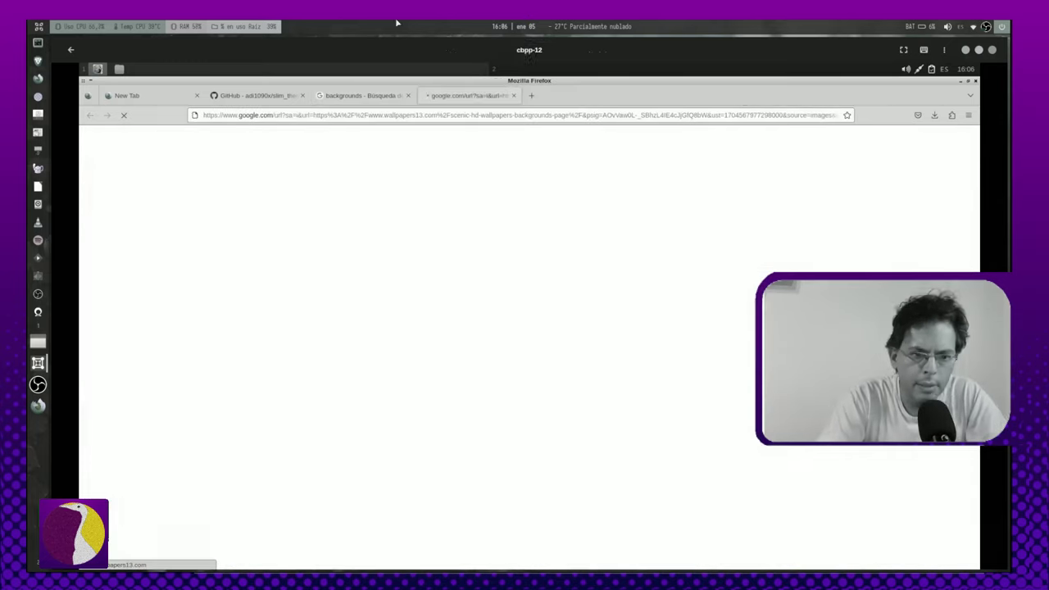
Step: Download the scenic wallpaper and show Scenic-Hd-Wallpapers-Backgrounds-Page.jpg in its containing folder
scroll(463, 406, down, 5)
scroll(464, 406, up, 3)
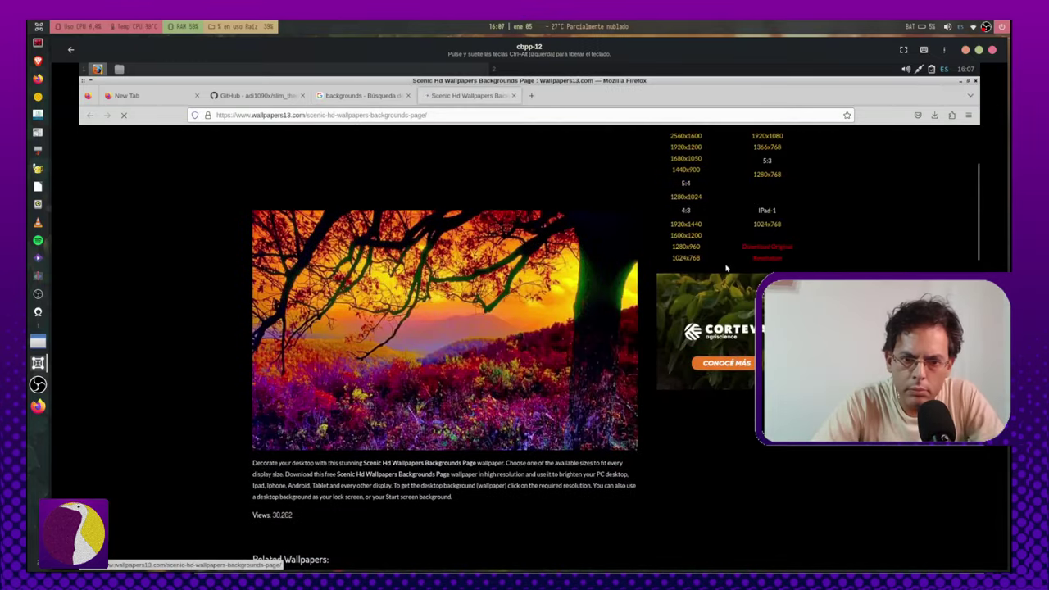
scroll(724, 384, up, 3)
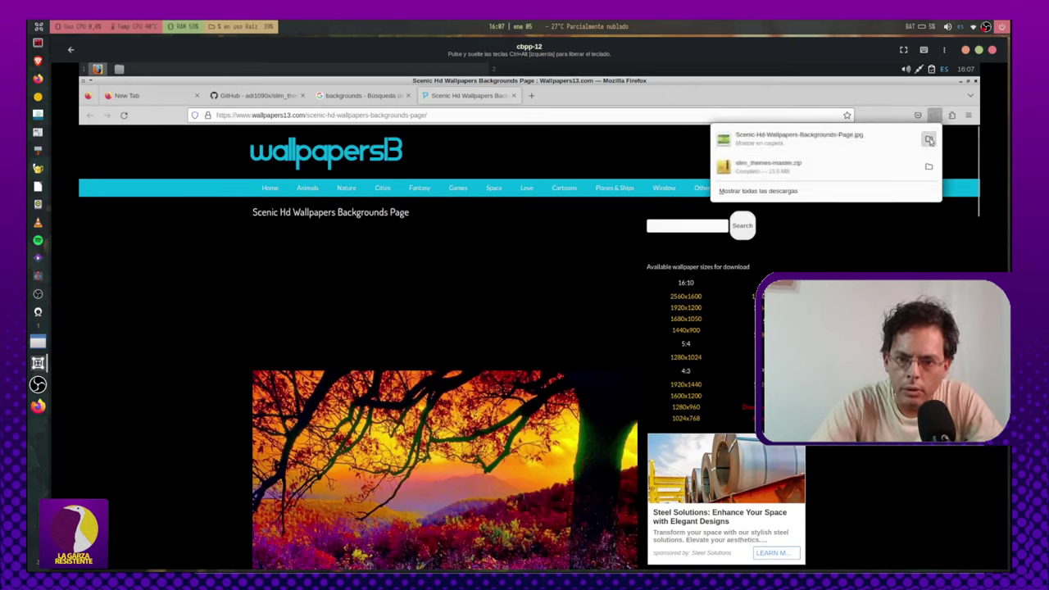
click(929, 142)
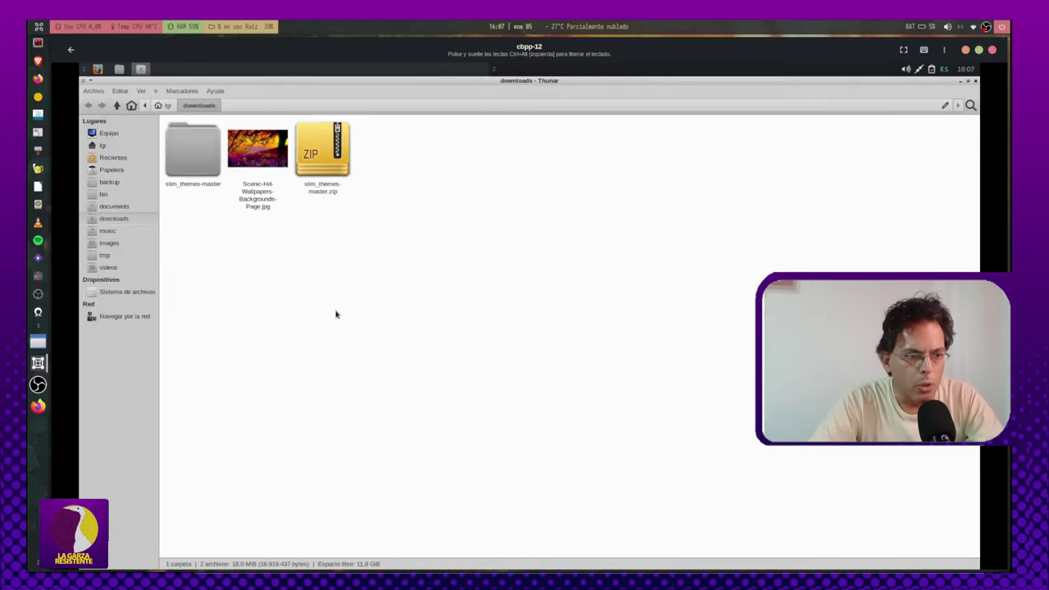
Step: Go from the downloads folder through slim_themes-master and themes into the bluer theme folder
click(251, 172)
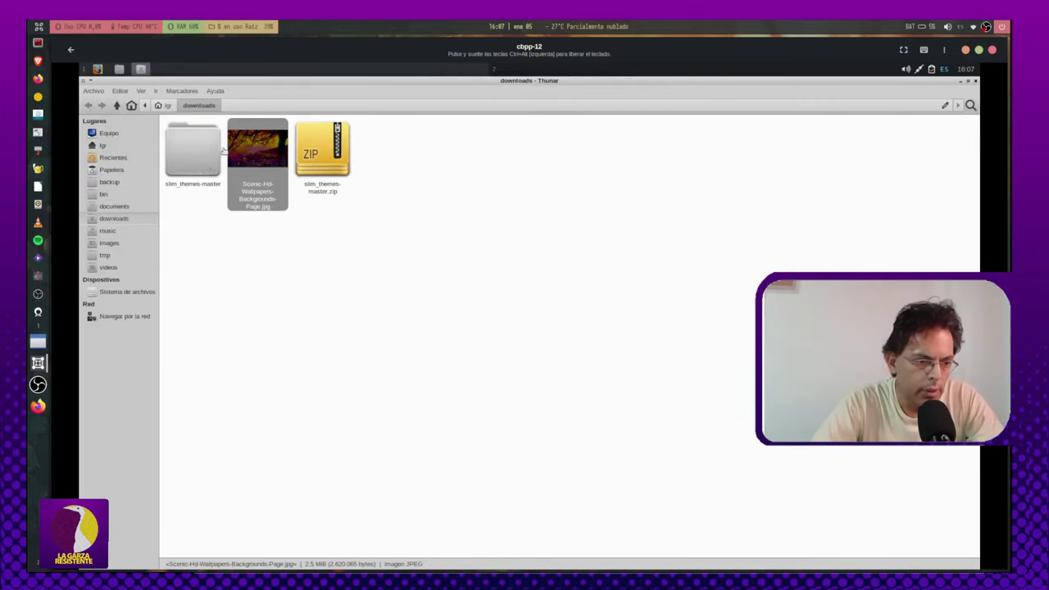
click(203, 172)
double_click(199, 172)
double_click(254, 161)
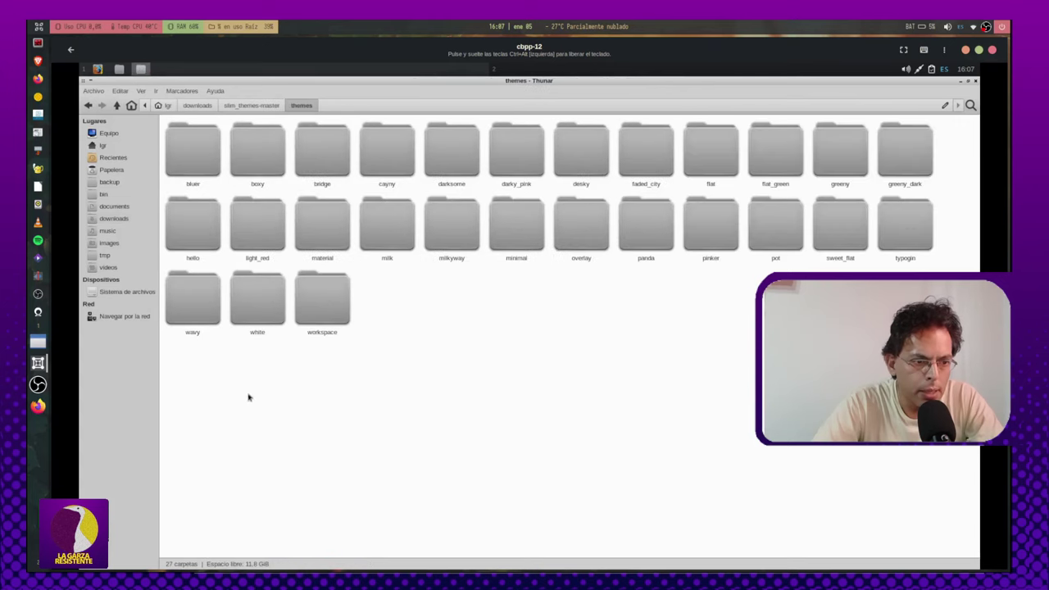
double_click(211, 168)
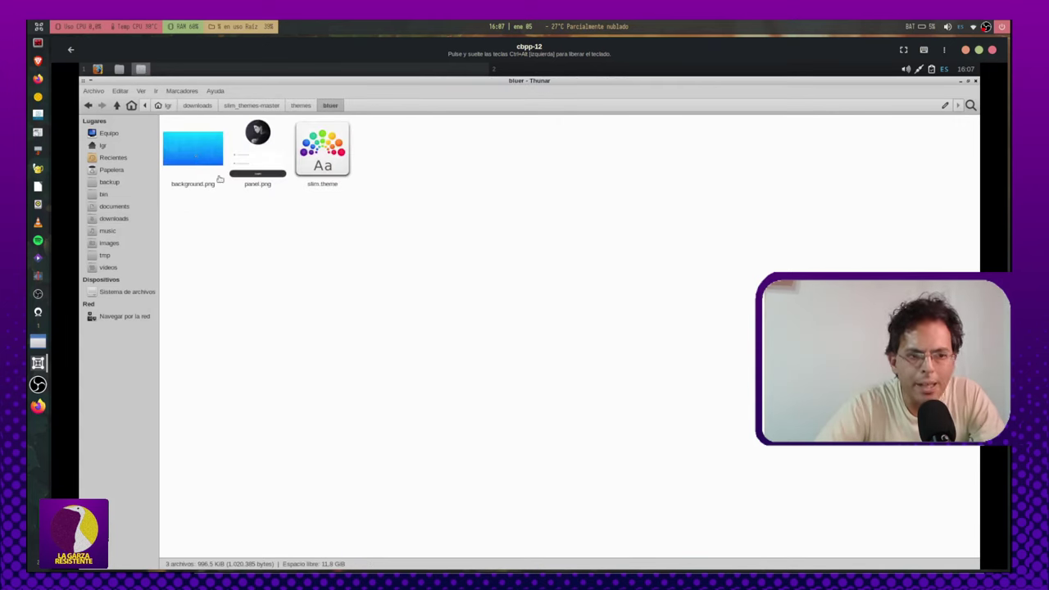
Step: Rename the bluer theme's background.png as background_old.png
click(197, 159)
right_click(197, 158)
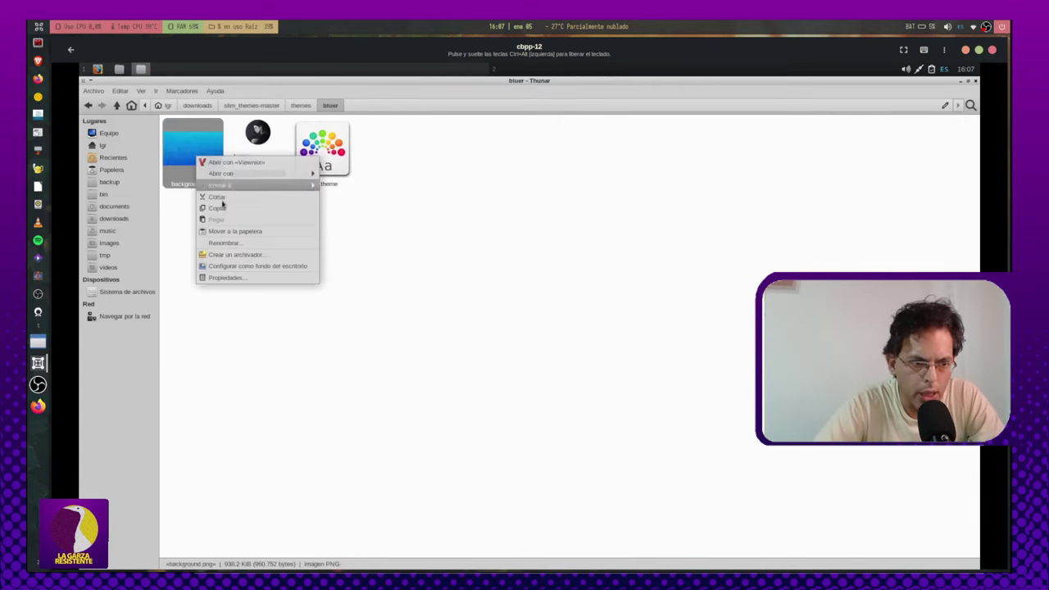
click(243, 242)
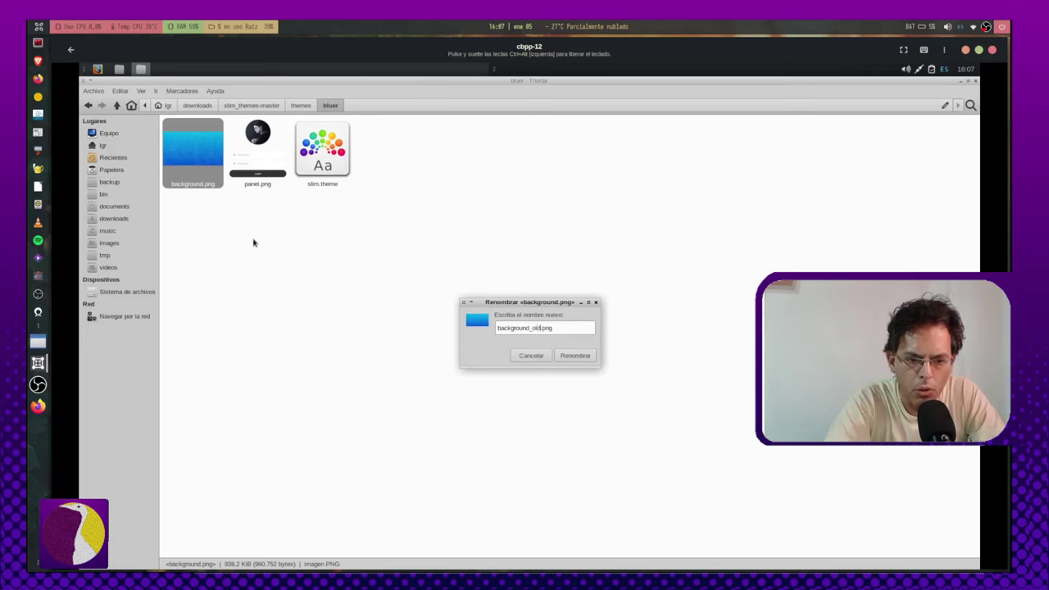
text(_old)
key(Return)
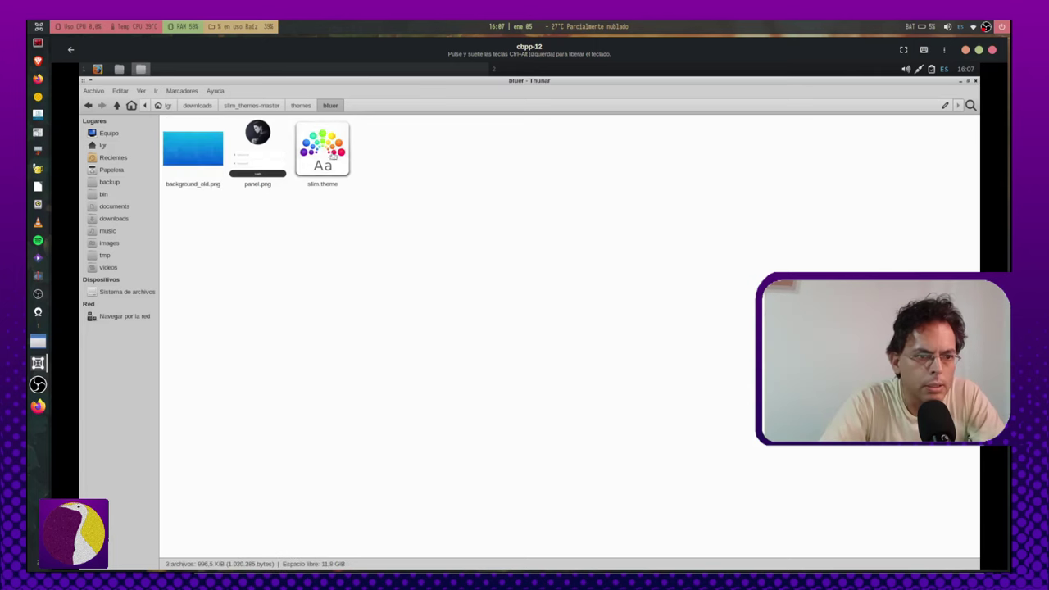
Step: Return to the downloads folder and rename the downloaded scenic wallpaper as background.jpg
click(300, 104)
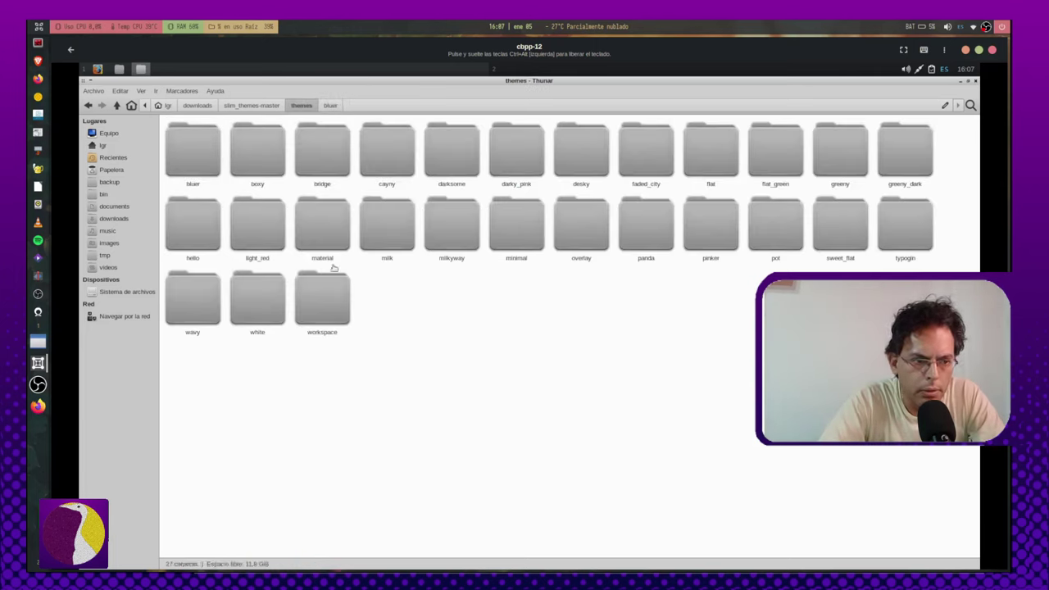
click(197, 105)
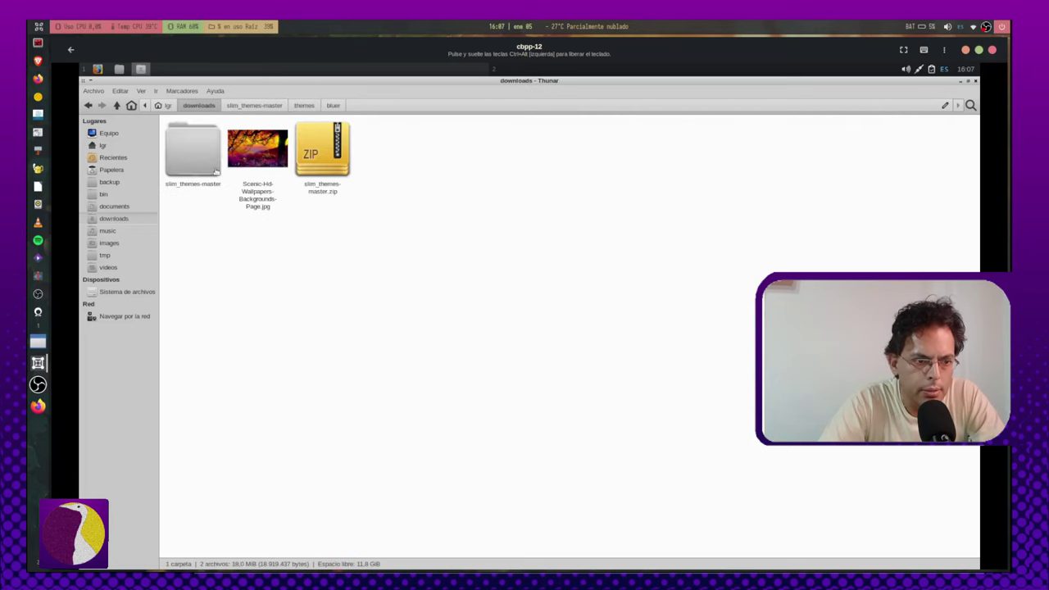
click(252, 159)
right_click(252, 158)
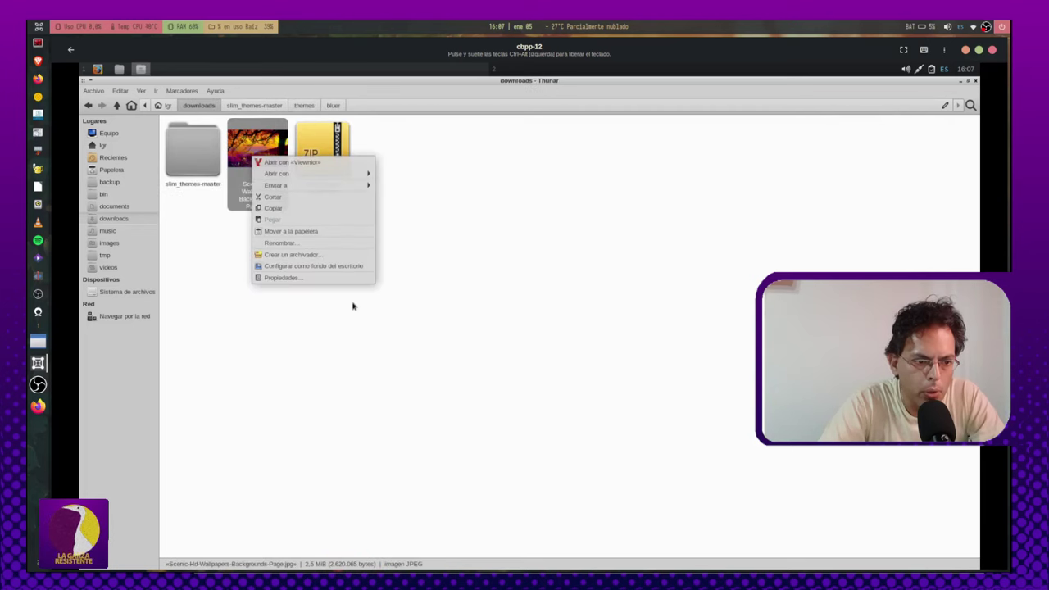
click(318, 246)
text(background.jpg)
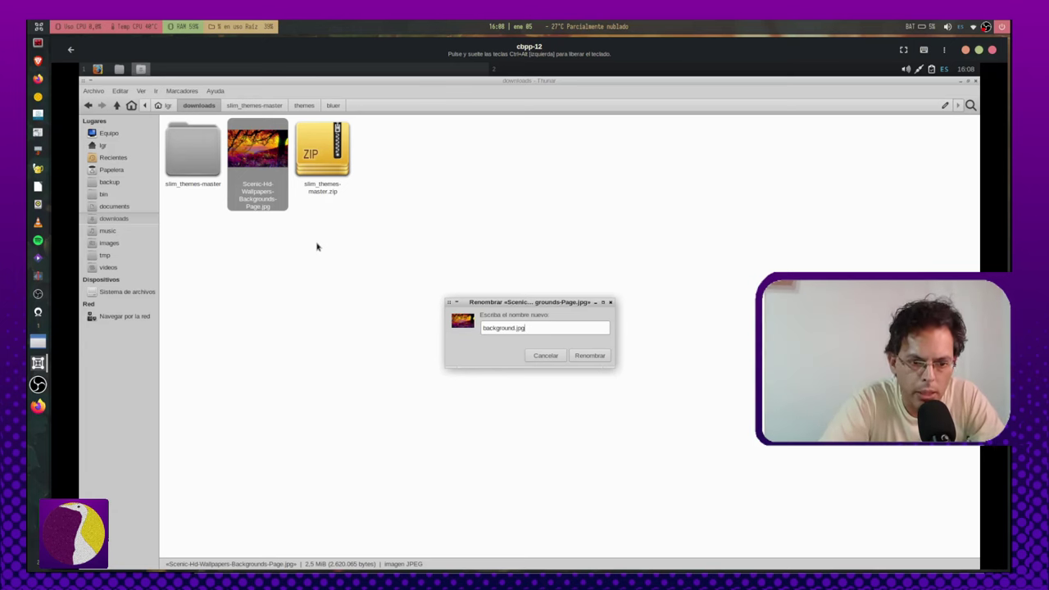
key(Return)
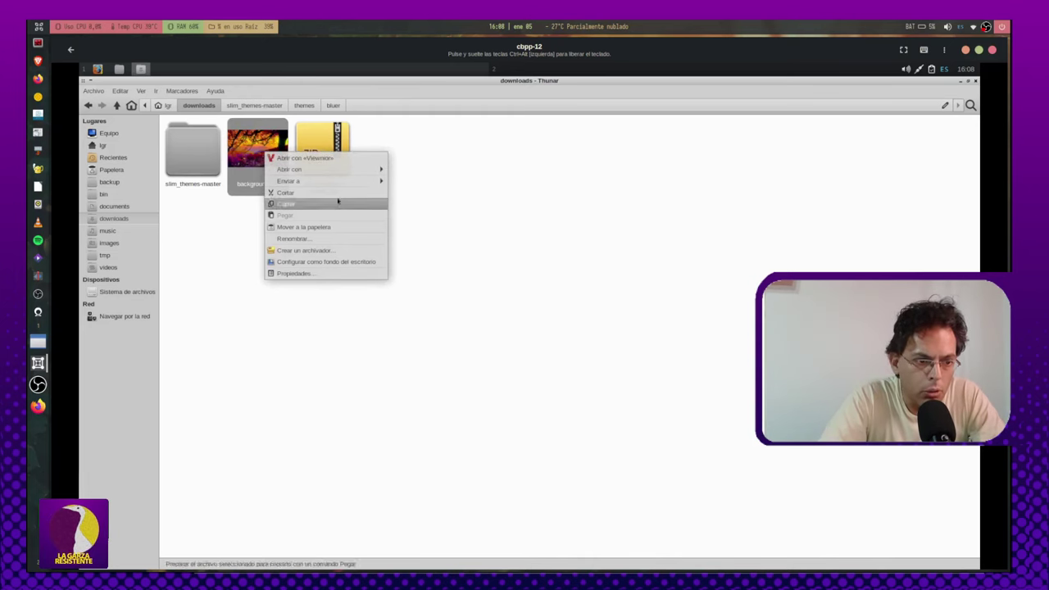
Step: Move background.jpg from downloads into the bluer folder under slim_themes-master/themes by cutting and pasting it
click(335, 192)
click(195, 160)
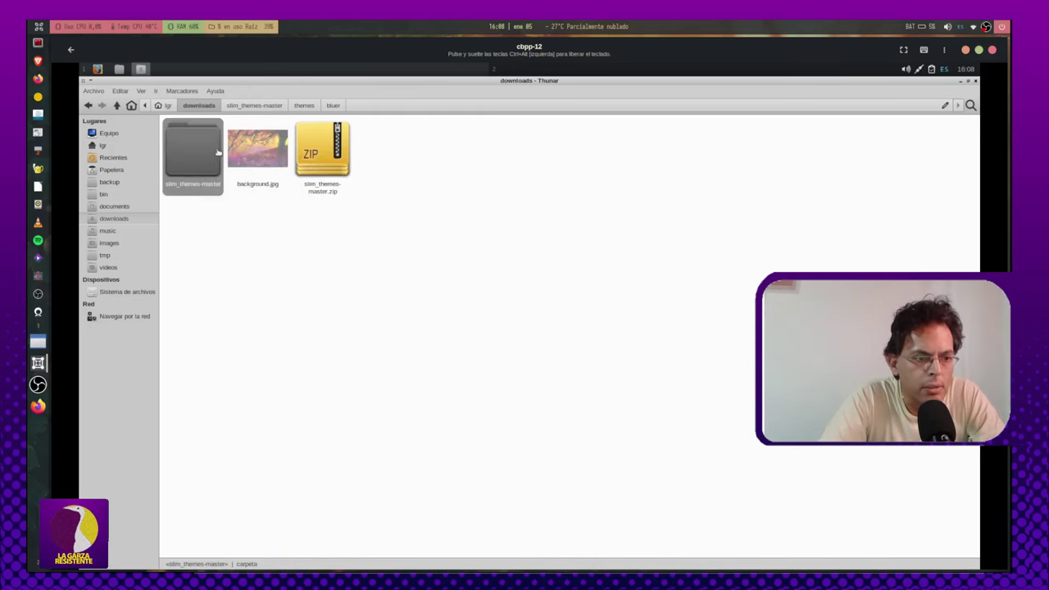
key(Return)
key(Return)
click(261, 105)
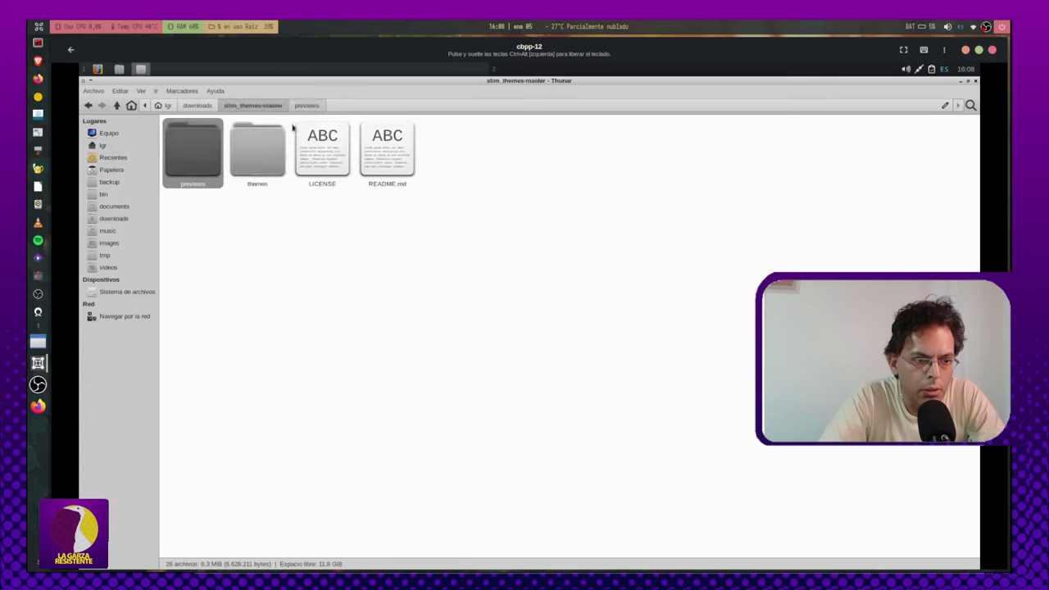
double_click(257, 150)
key(Return)
right_click(294, 268)
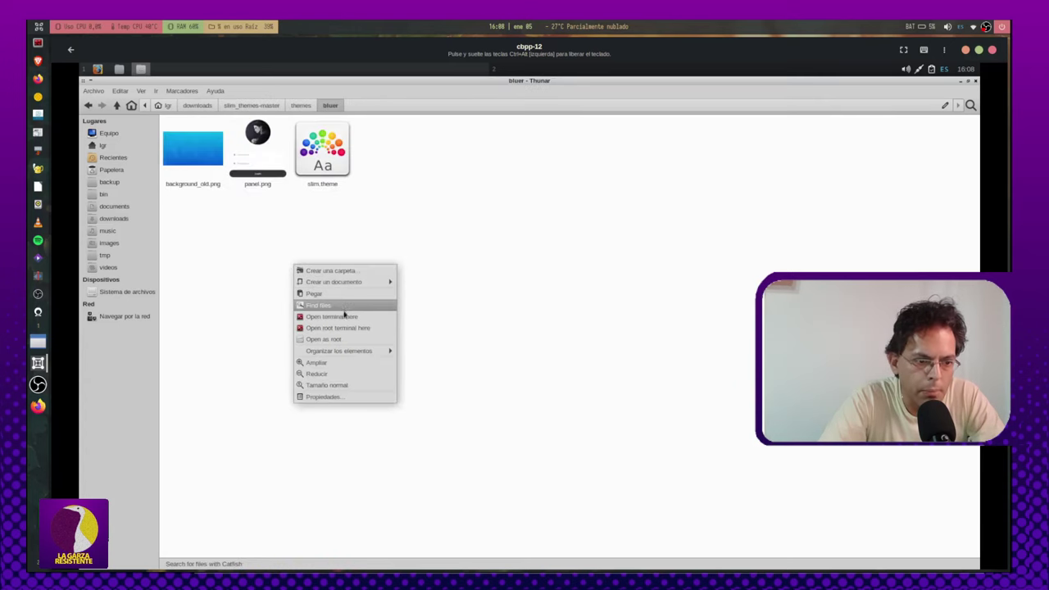
click(344, 297)
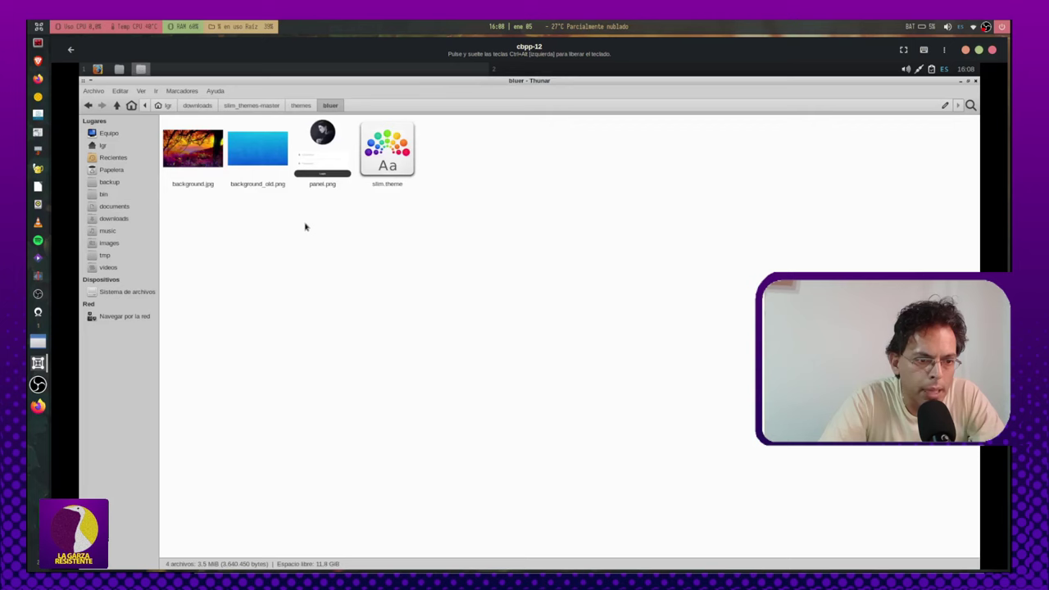
Step: View the bluer theme's panel.png maximized in Viewnior, then close the viewer
click(327, 181)
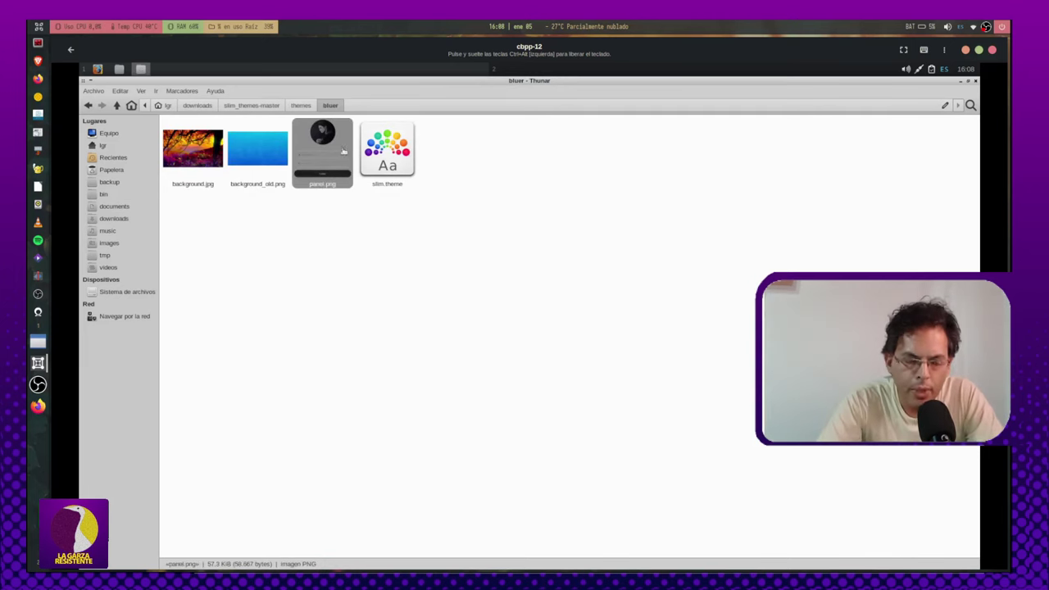
click(374, 234)
click(332, 157)
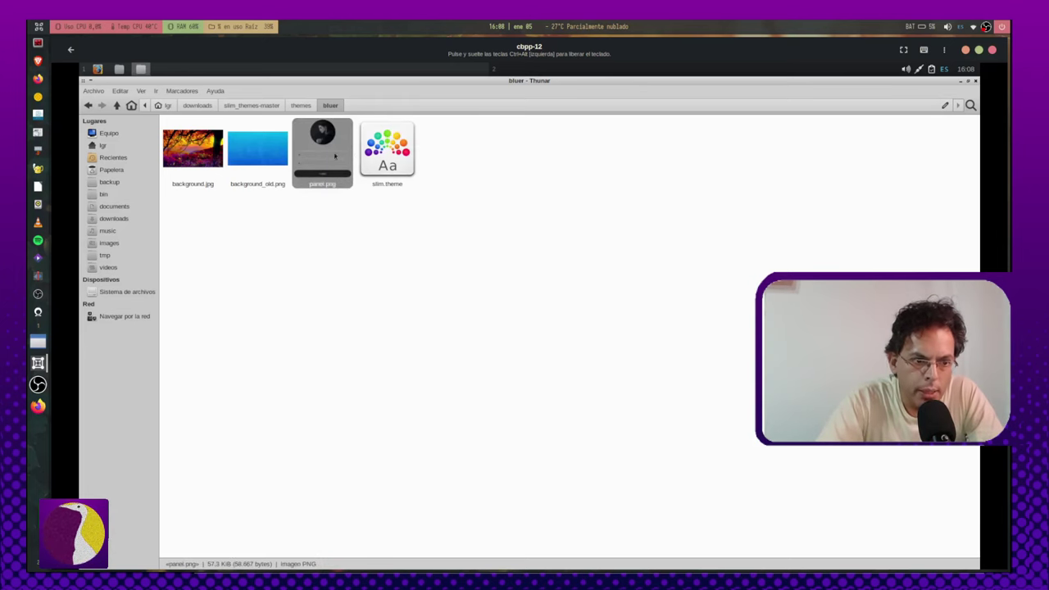
right_click(335, 155)
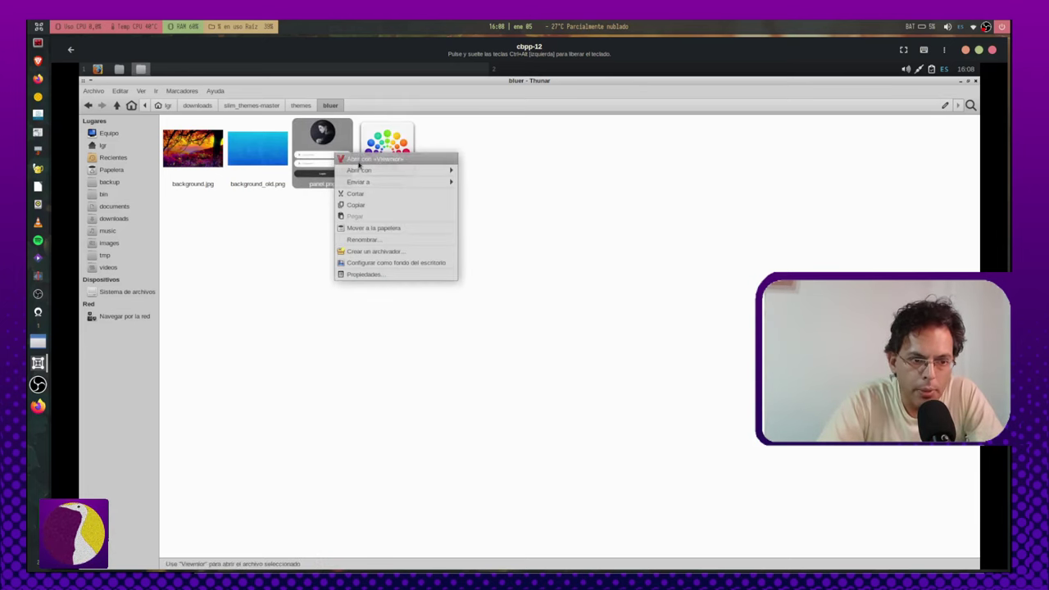
click(358, 160)
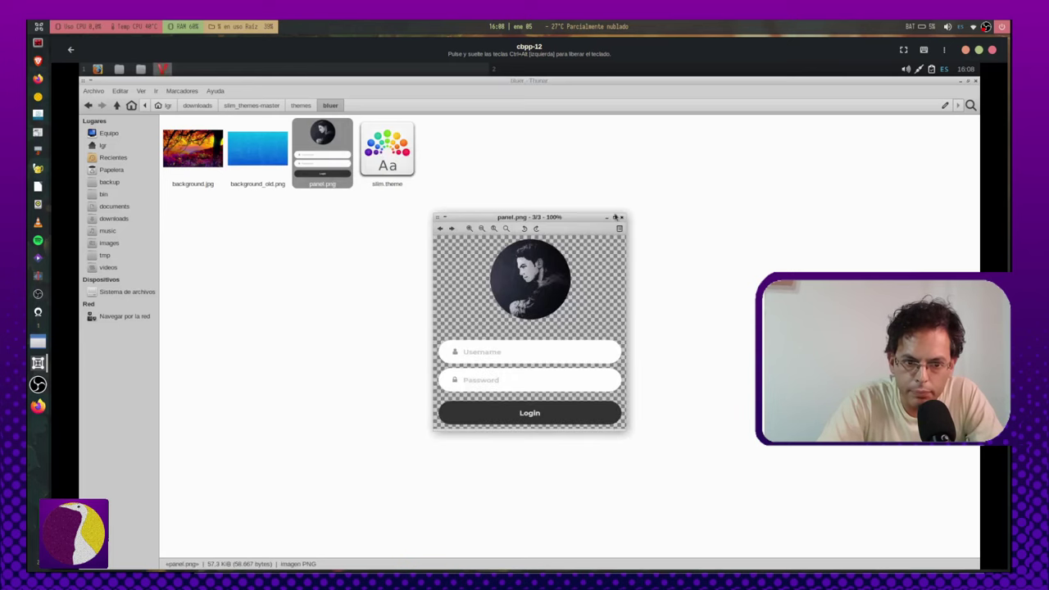
click(615, 218)
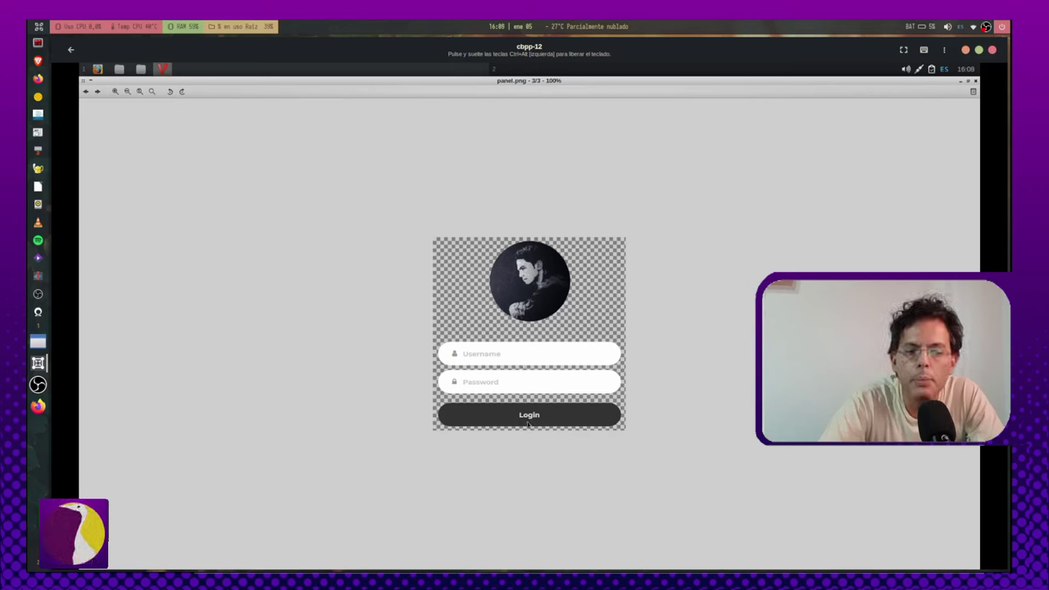
click(974, 81)
click(487, 261)
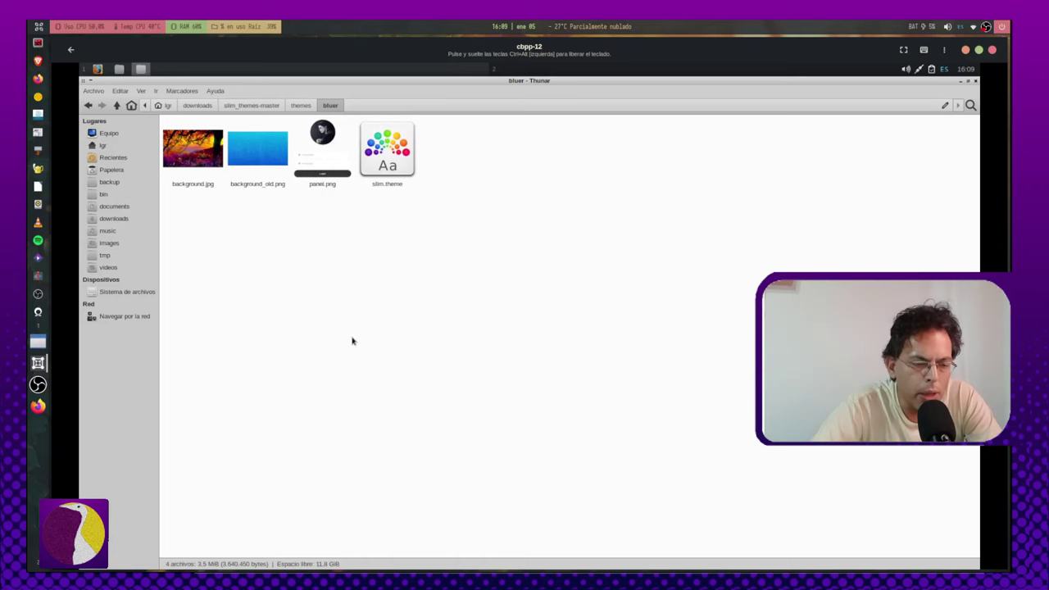
Step: Switch to Firefox and close the backgrounds search, Wallpapers13 and slim_themes GitHub pages
key(alt+Tab)
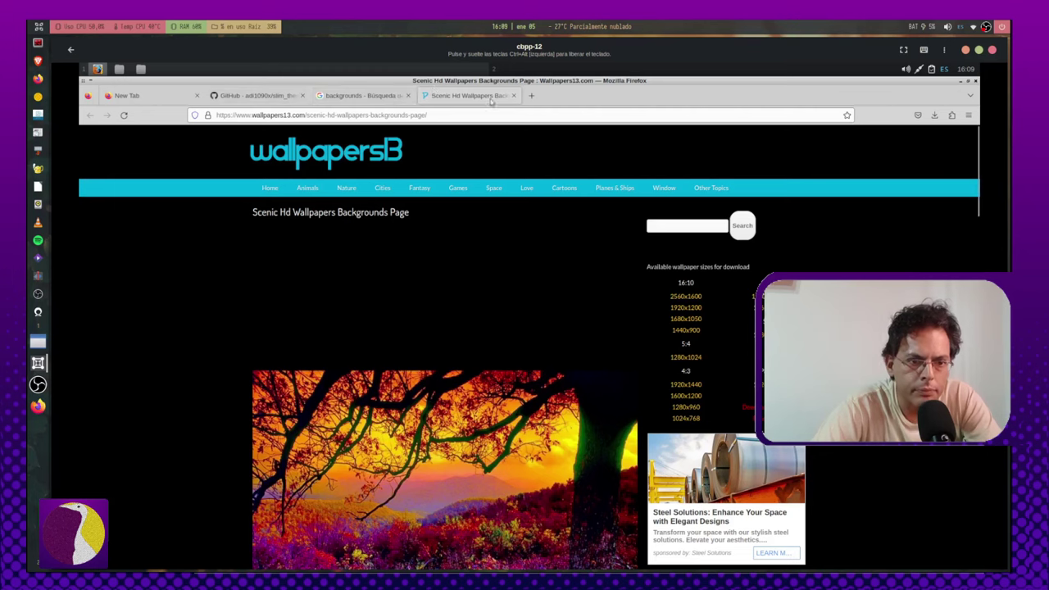
click(407, 95)
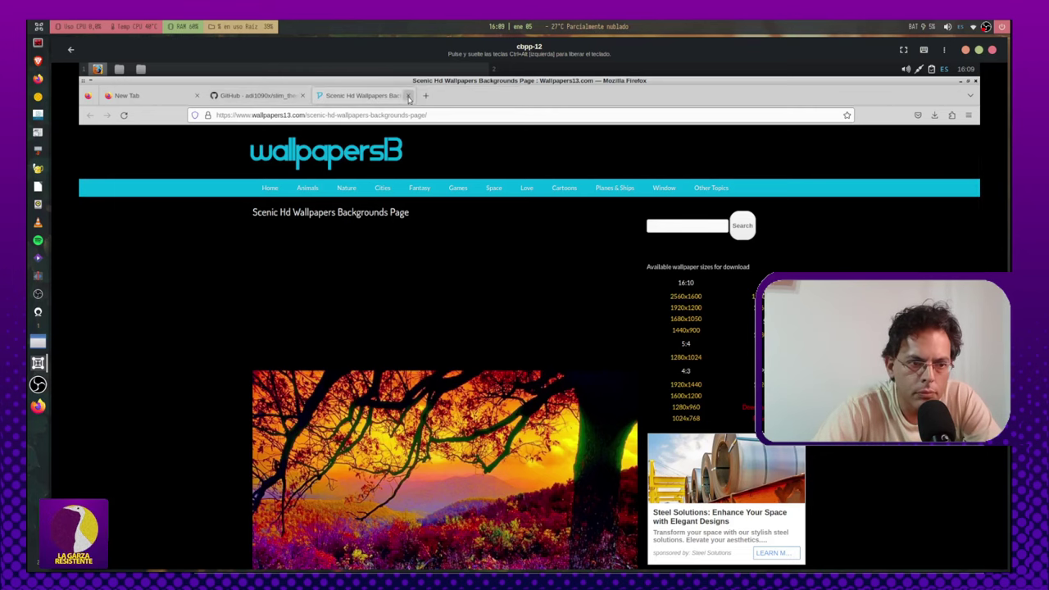
click(407, 95)
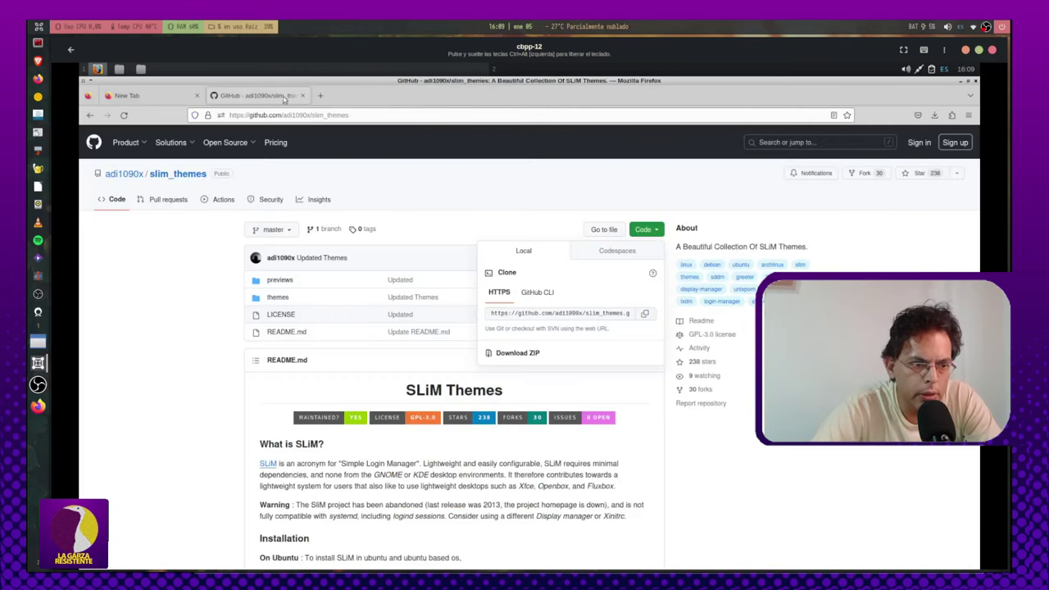
click(303, 96)
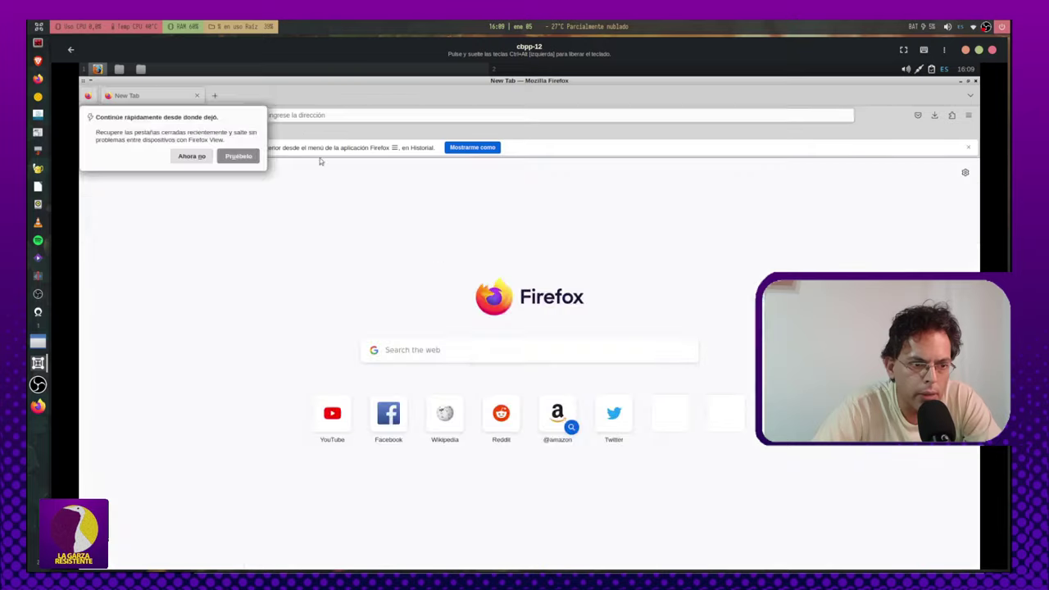
Step: Search Google for "tux"
click(384, 117)
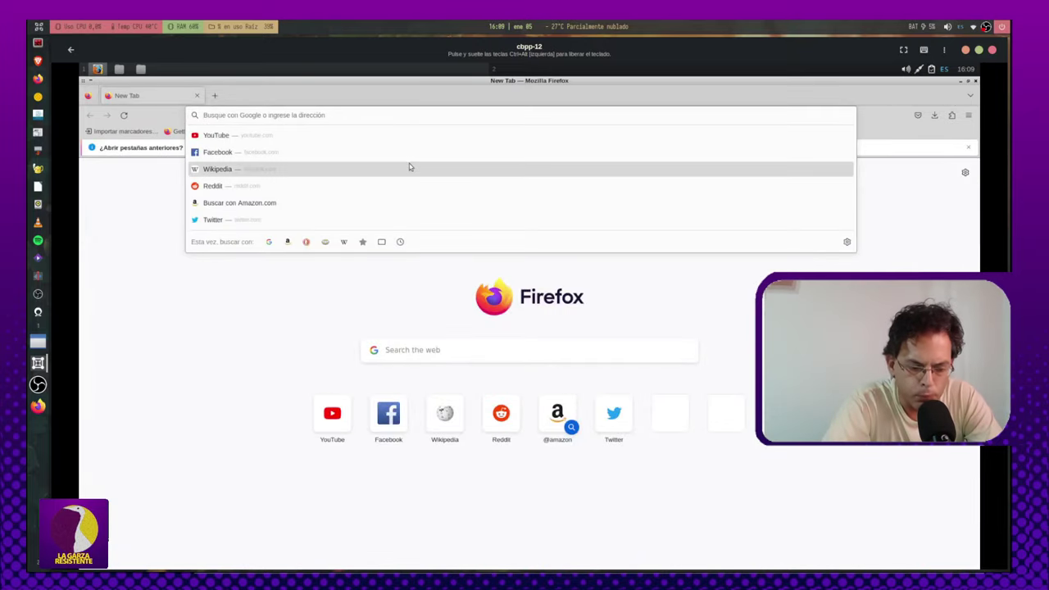
text(tux)
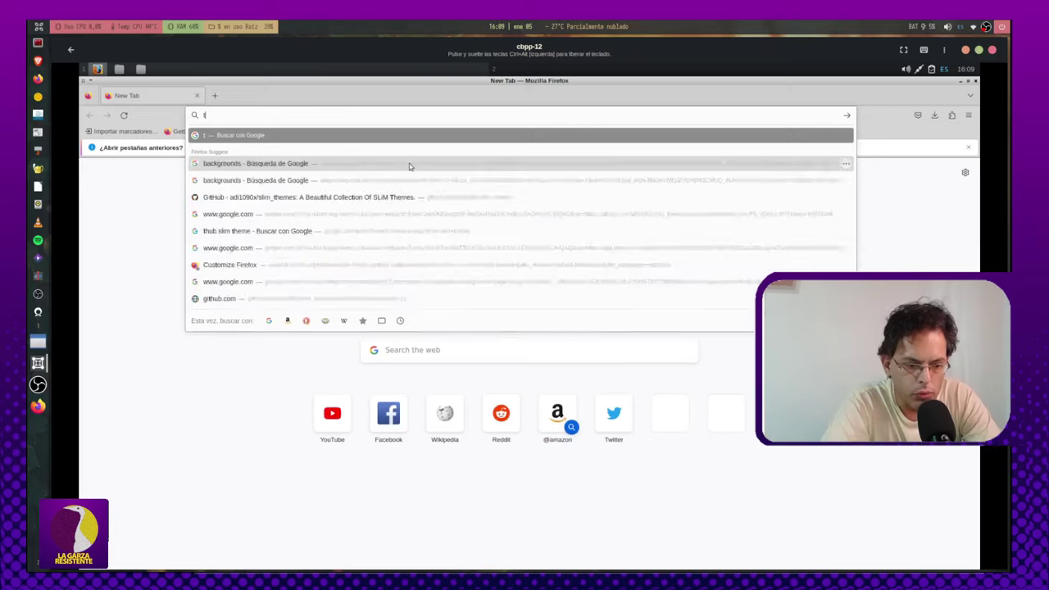
key(Return)
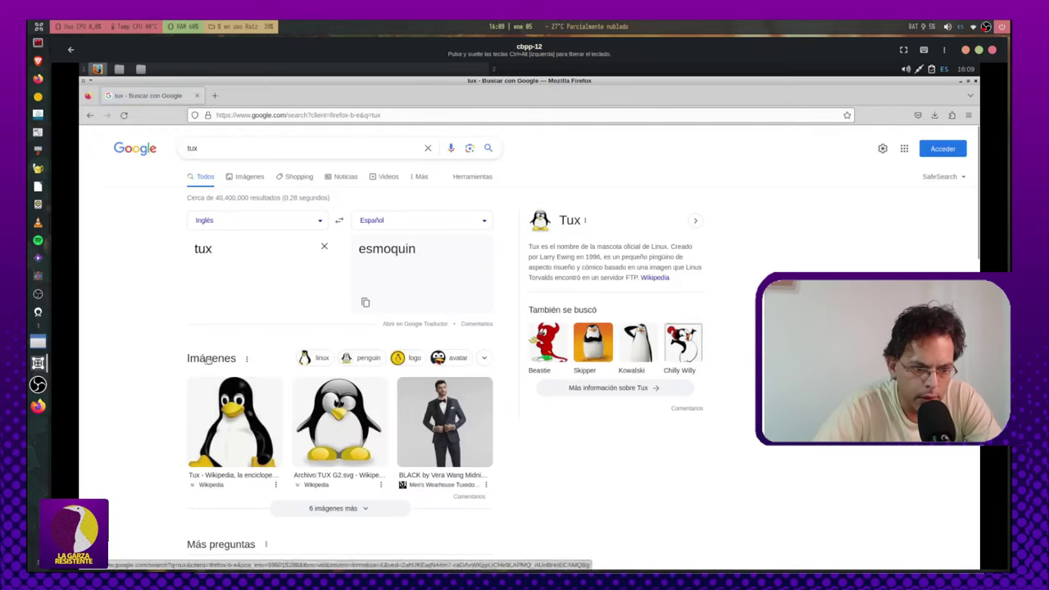
Step: Preview the Wikipedia TUX G2 penguin image, save it as a PNG in downloads, and minimize the browser
right_click(363, 433)
click(354, 429)
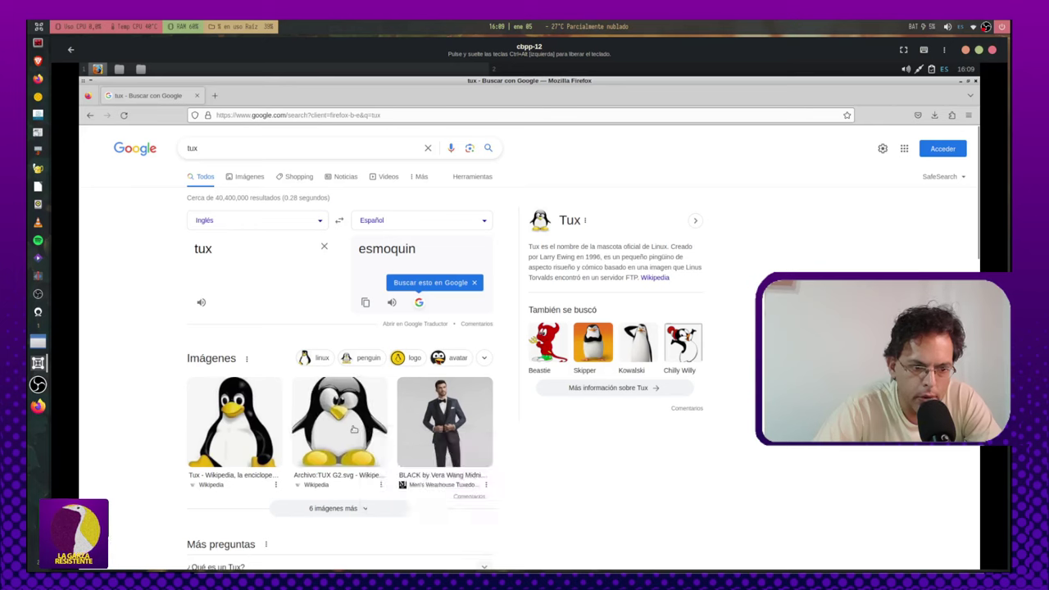
click(352, 427)
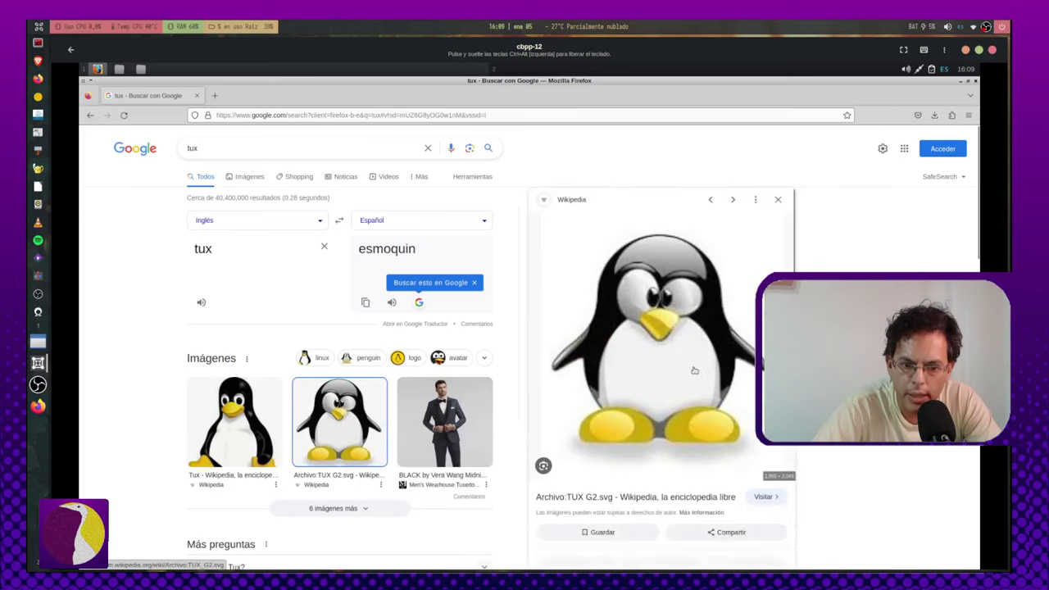
right_click(673, 341)
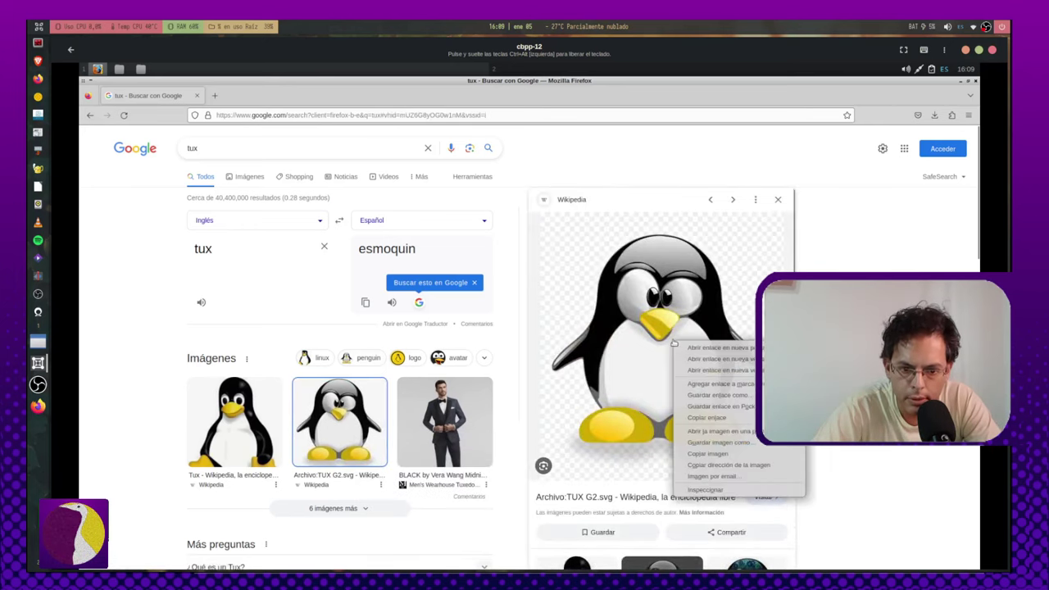
click(713, 441)
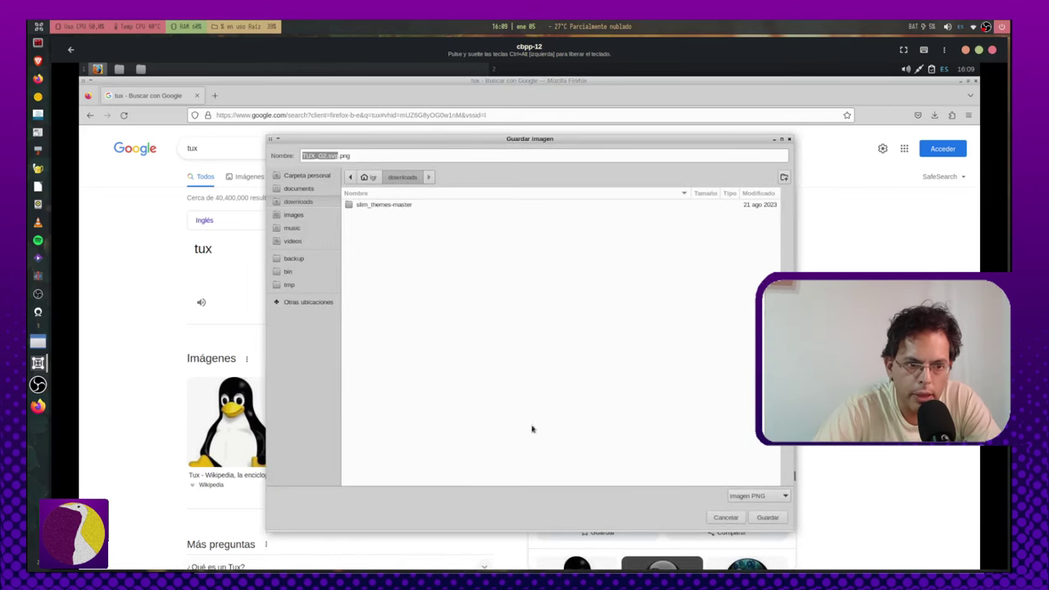
click(767, 517)
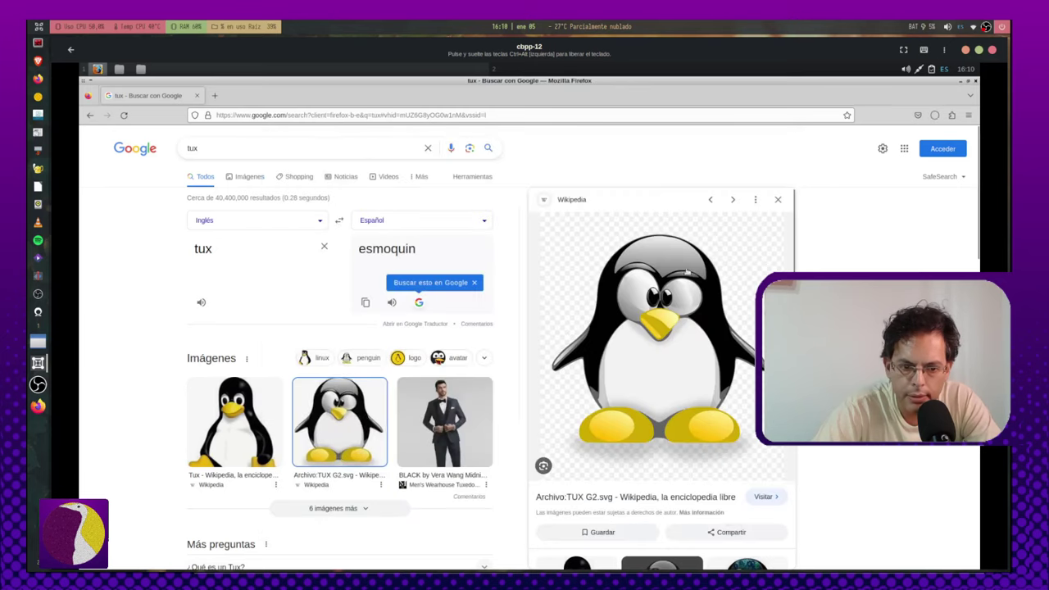
click(960, 83)
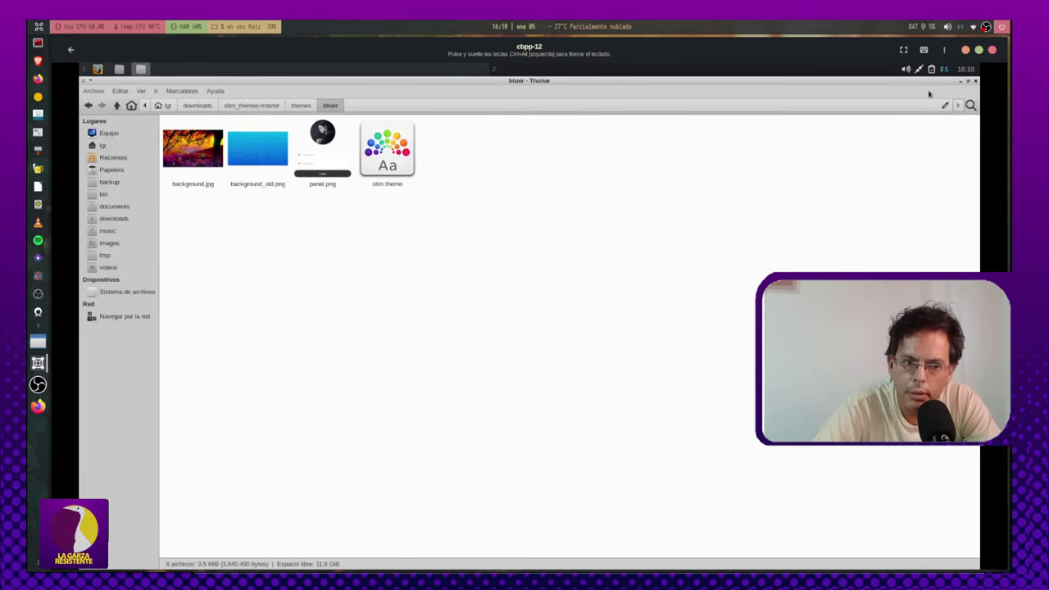
Step: Open the bluer theme's panel.png in GIMP, maximize the window, and convert the image to the built-in sRGB profile
right_click(324, 168)
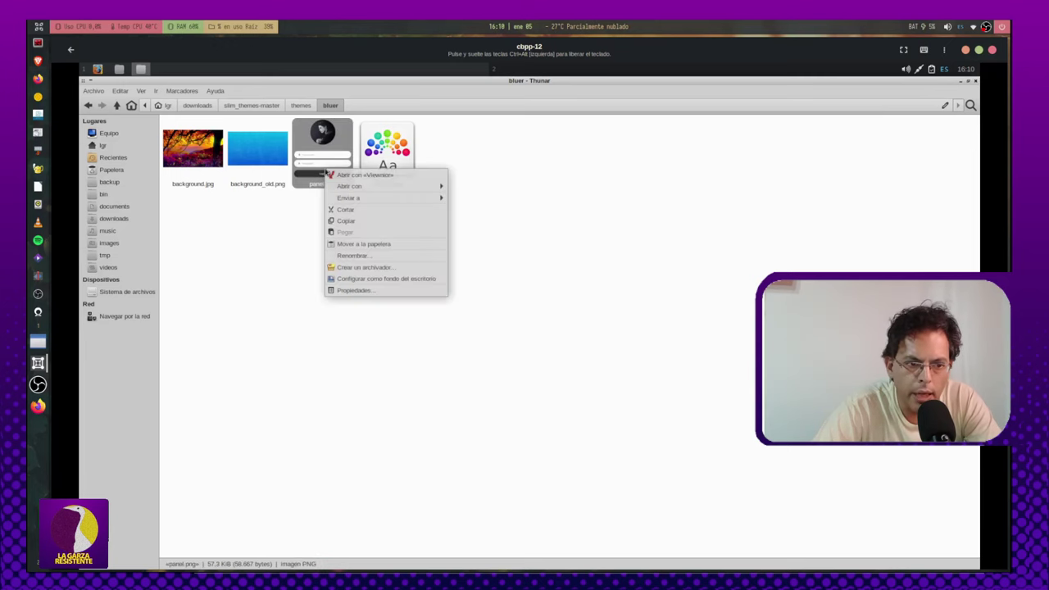
mouse_move(396, 188)
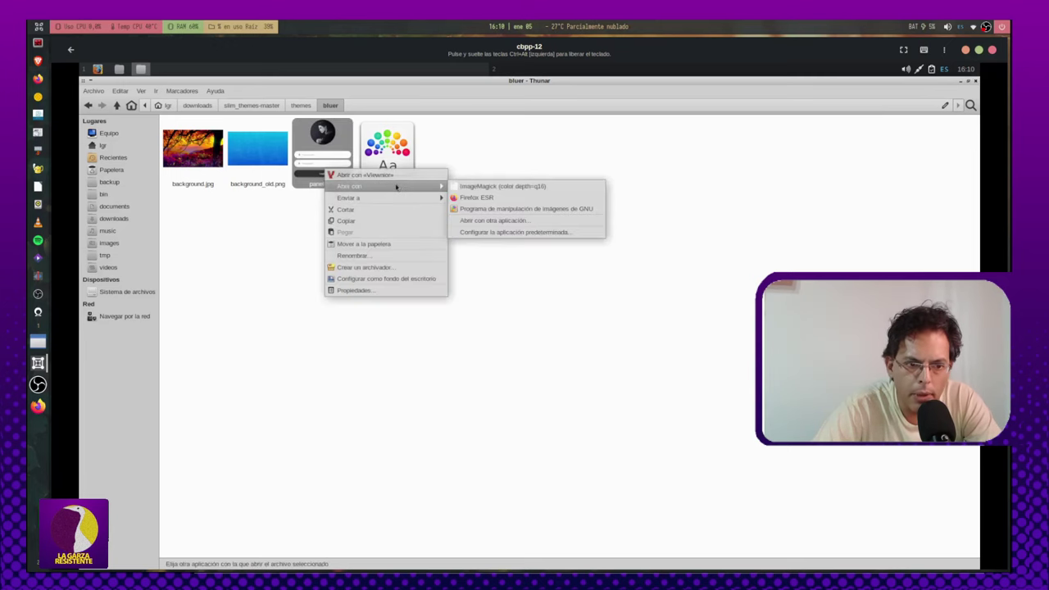
click(499, 209)
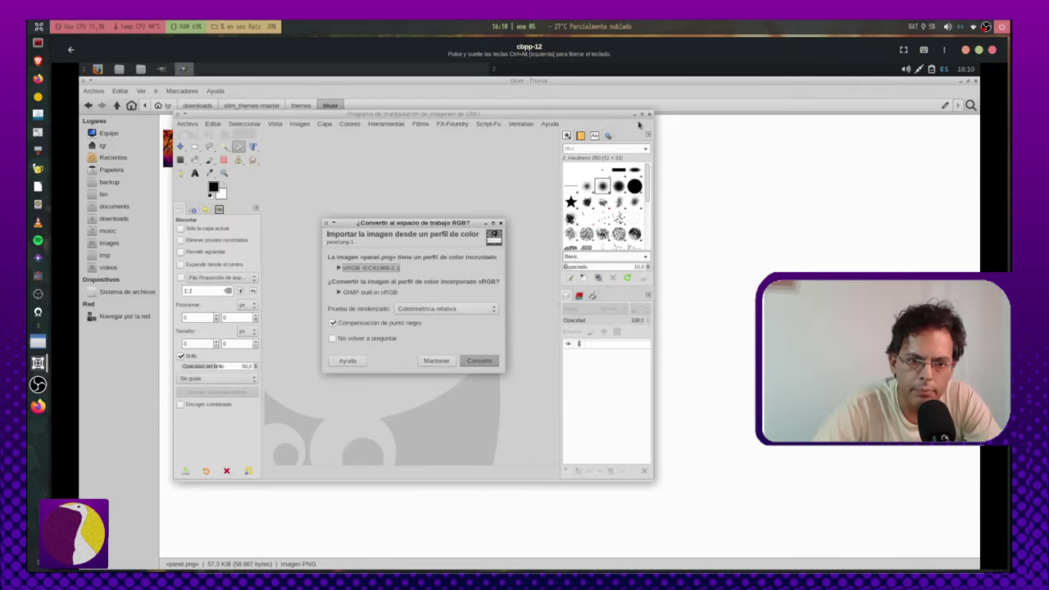
click(644, 115)
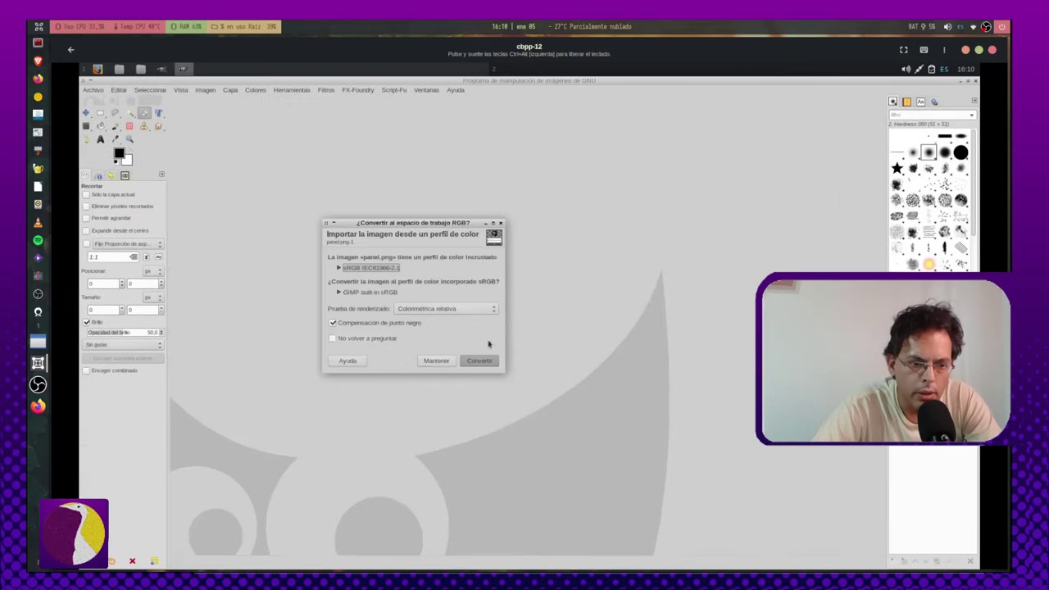
click(472, 366)
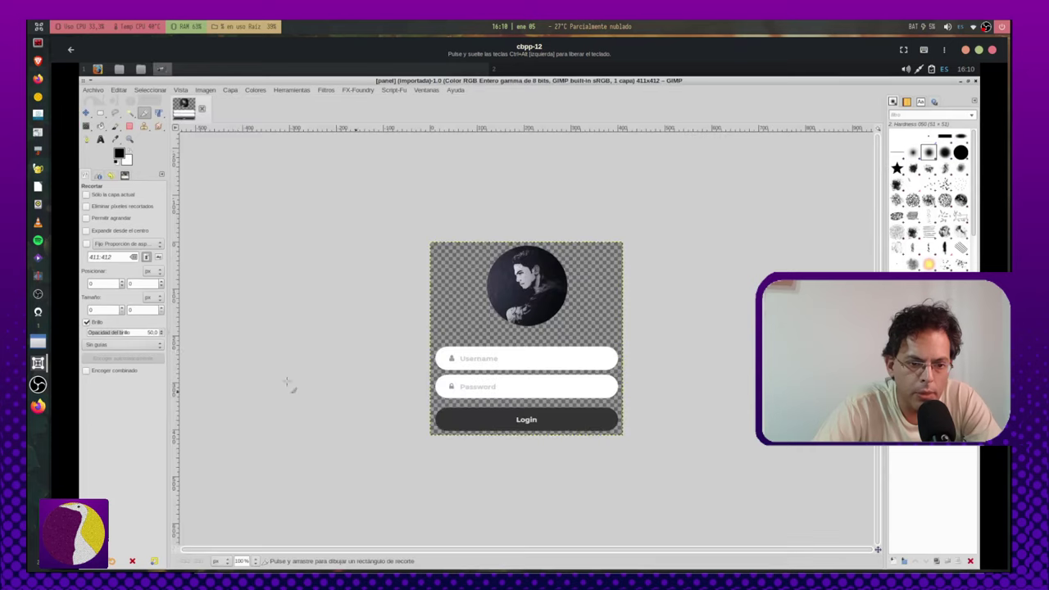
Step: Return to the file manager, go to the downloads folder and open TUX_G2.svg.png in GIMP
key(ctrl+q)
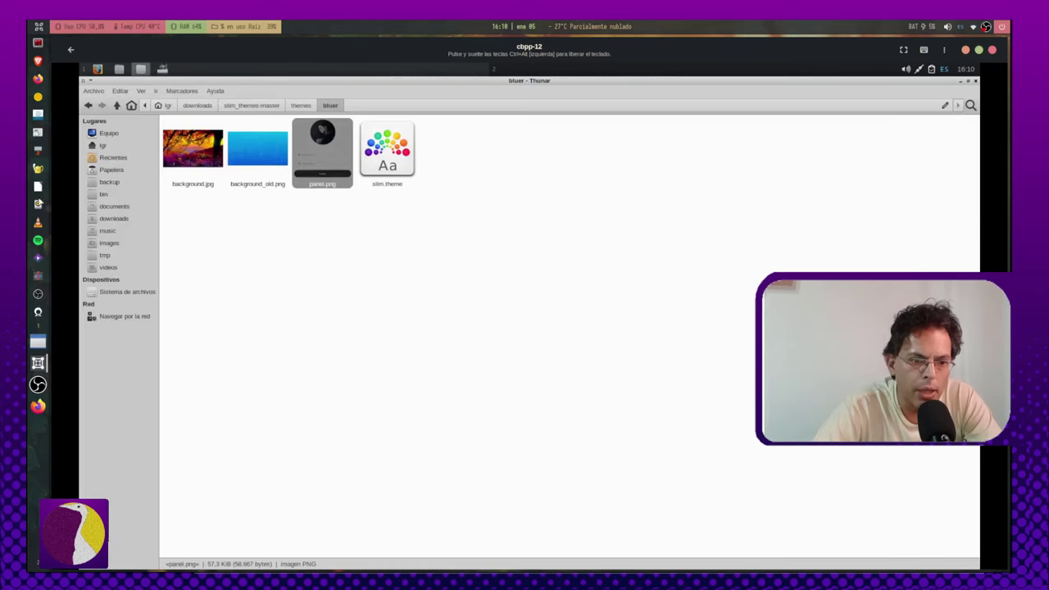
click(266, 106)
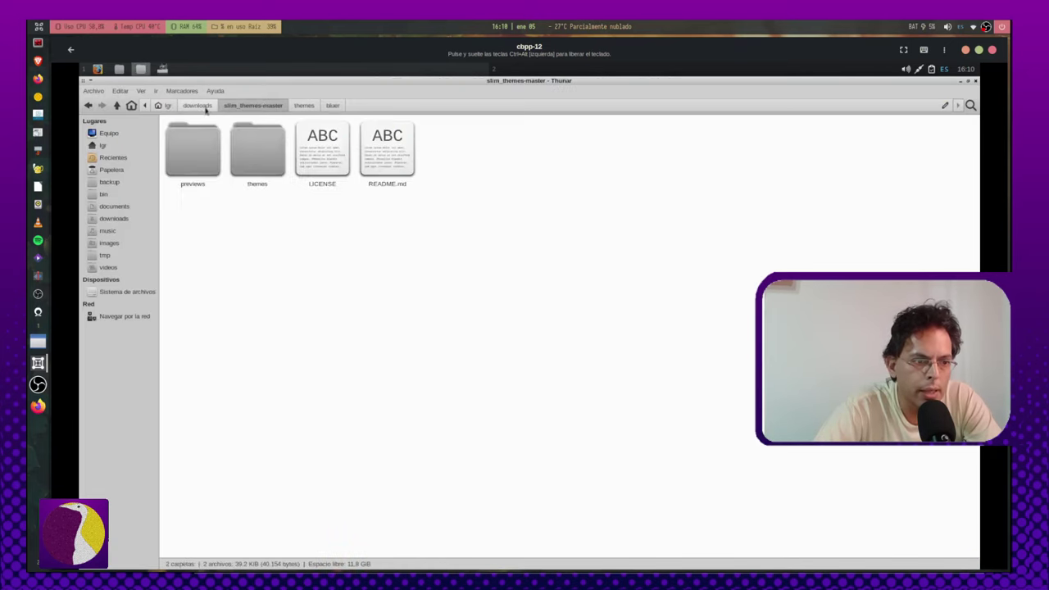
click(201, 105)
click(354, 201)
right_click(326, 146)
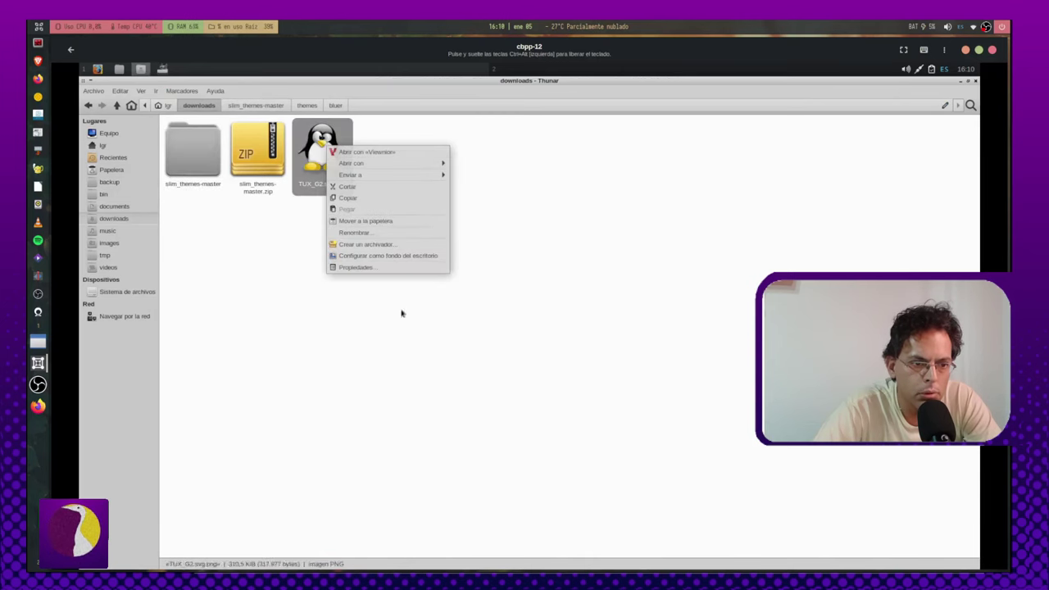
mouse_move(390, 164)
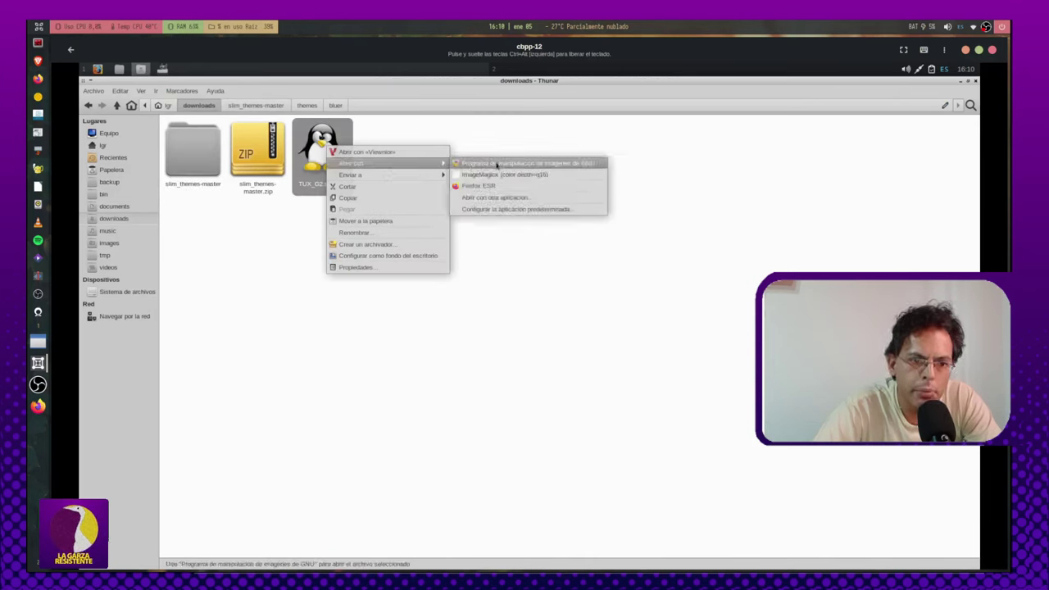
click(523, 164)
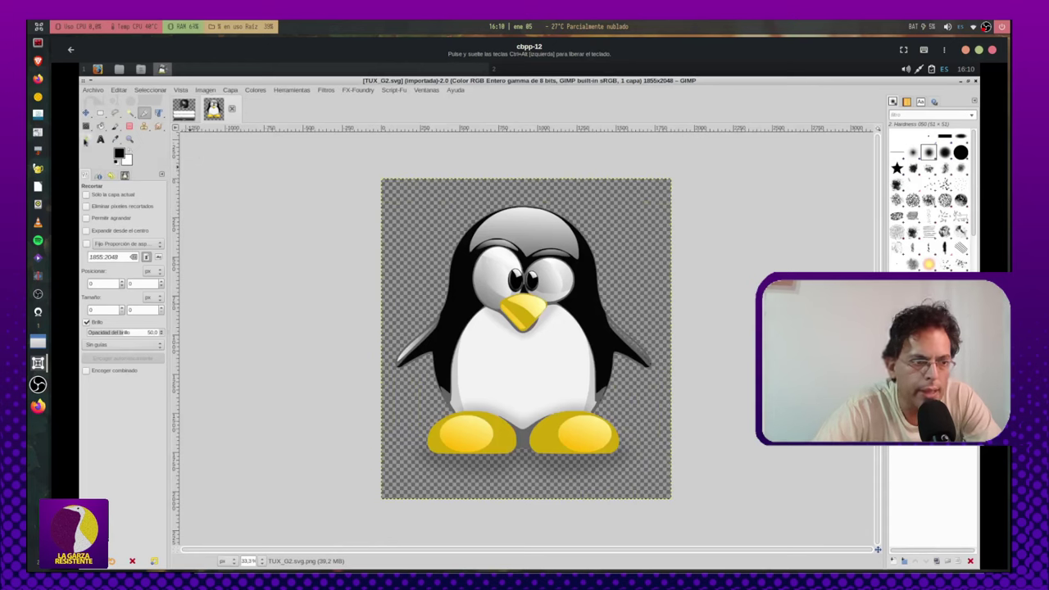
Step: Copy a rectangular selection of about 1713 × 1809 px around the penguin and paste it into the panel image
click(101, 115)
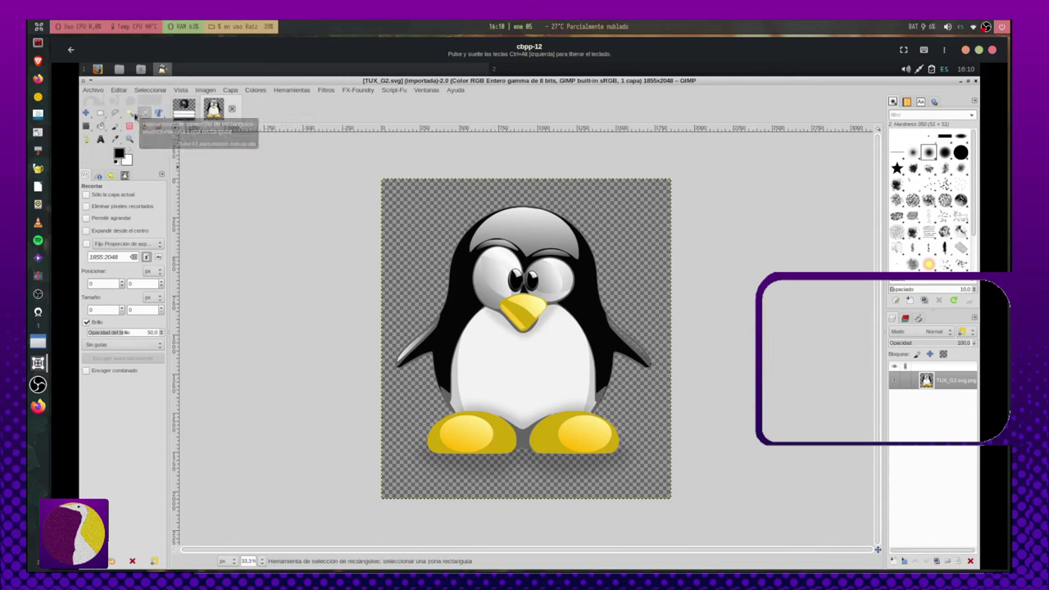
click(156, 113)
drag(393, 191, 658, 468)
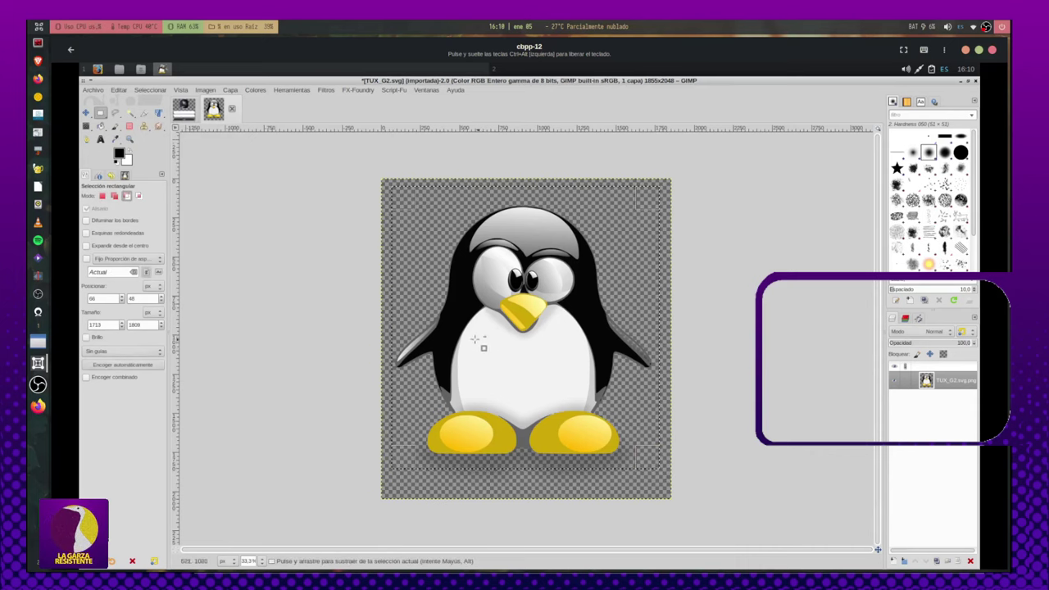
key(ctrl+c)
click(183, 109)
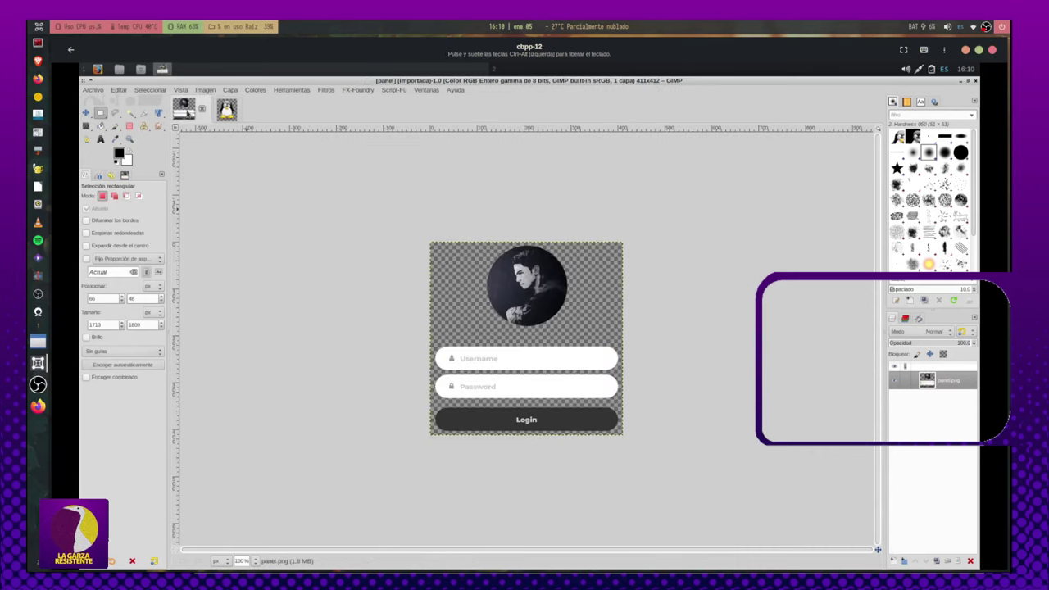
key(ctrl+v)
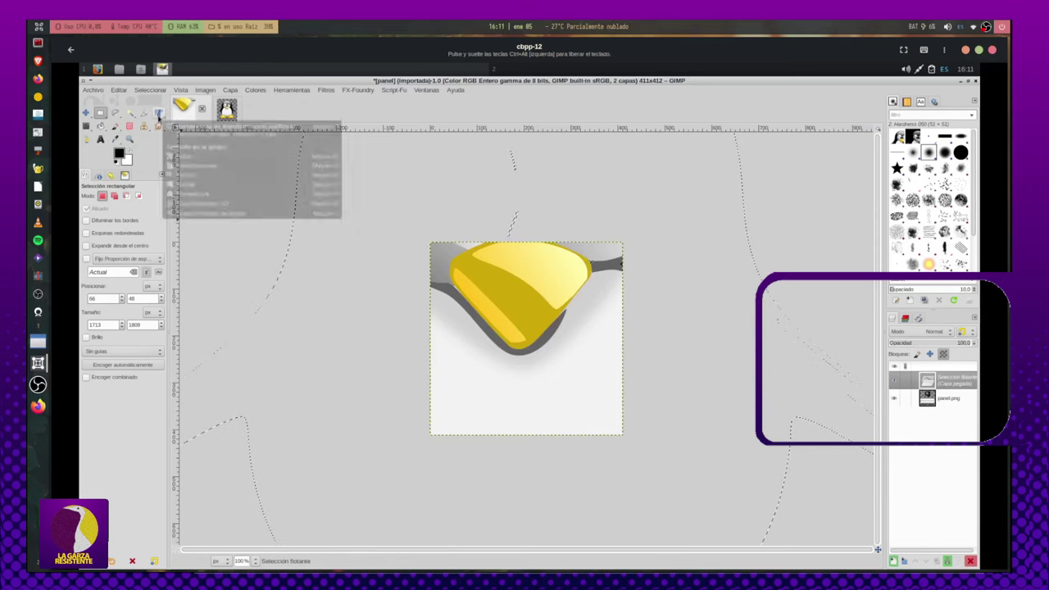
Step: Scale the pasted penguin down proportionally to about 897 × 947 px
click(159, 117)
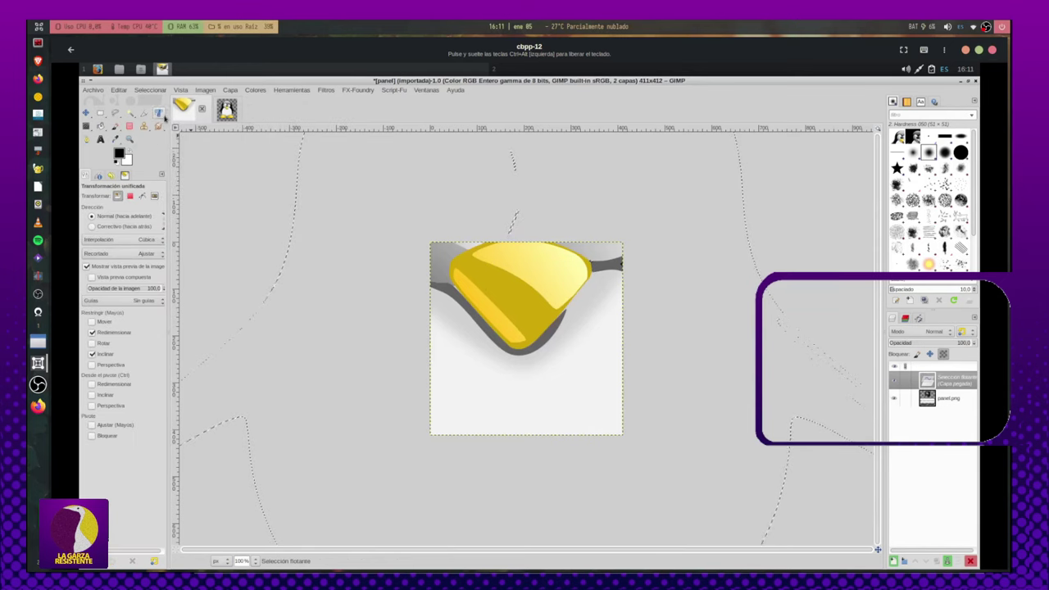
right_click(160, 120)
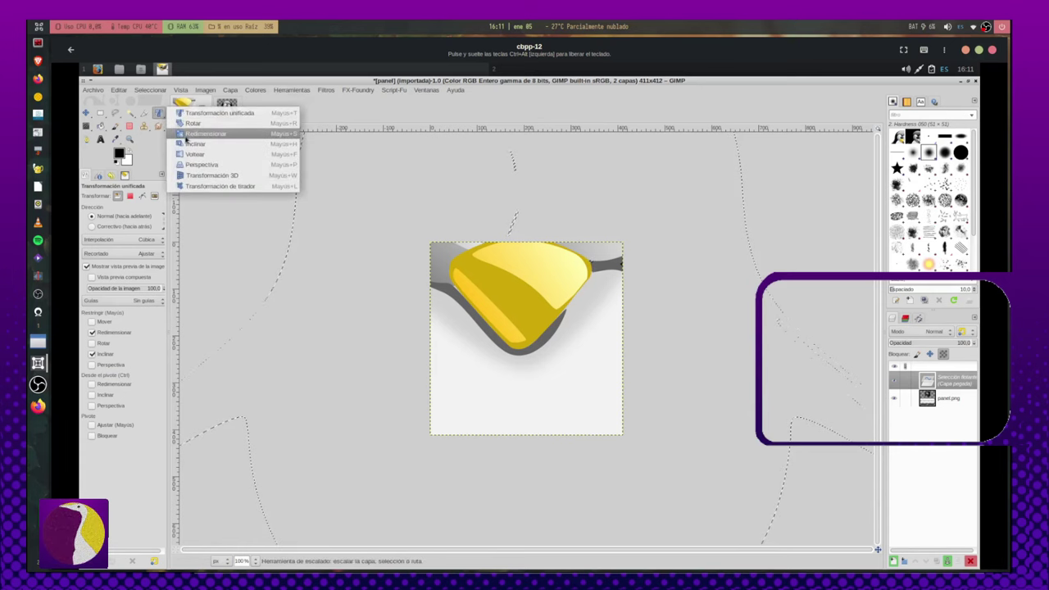
click(197, 134)
click(547, 311)
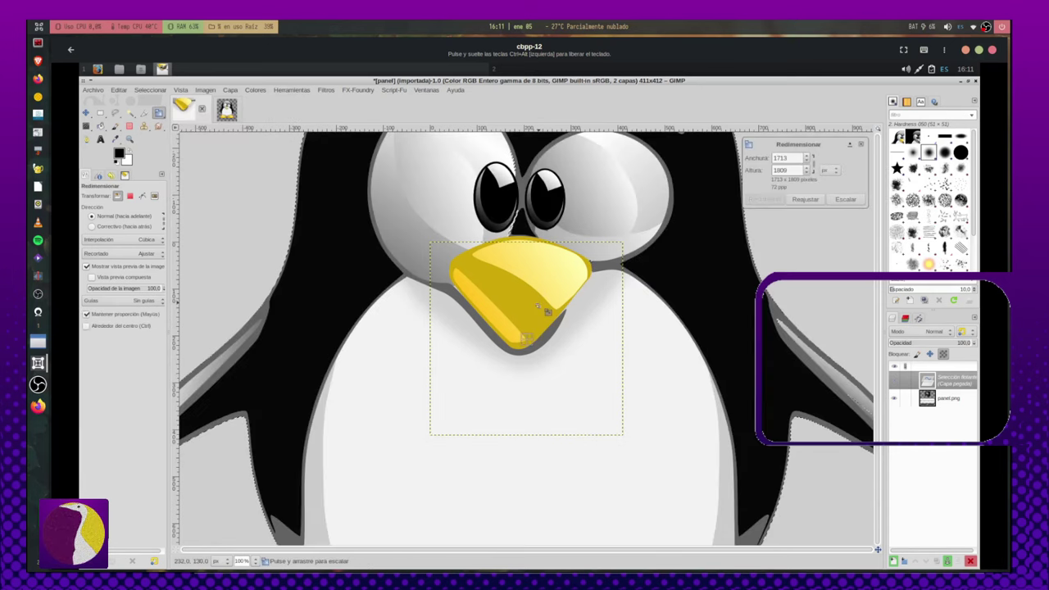
click(810, 173)
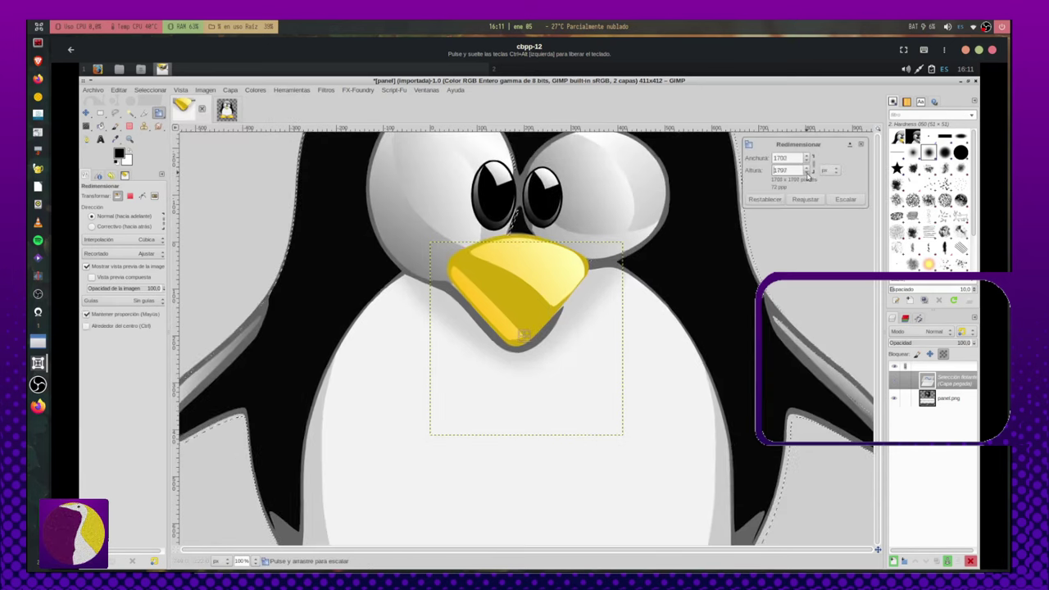
drag(809, 175, 809, 175)
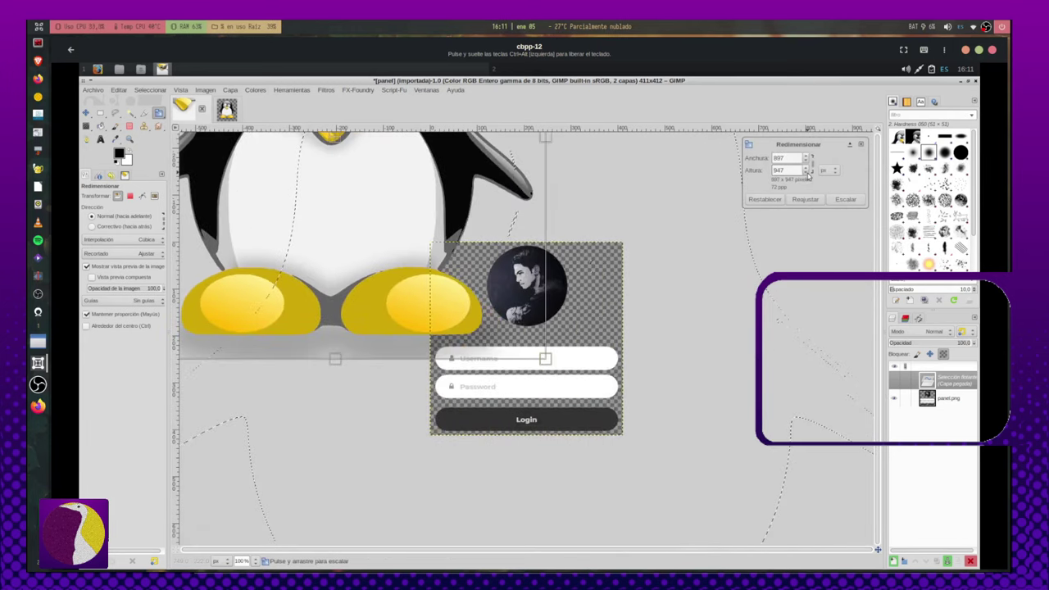
click(846, 199)
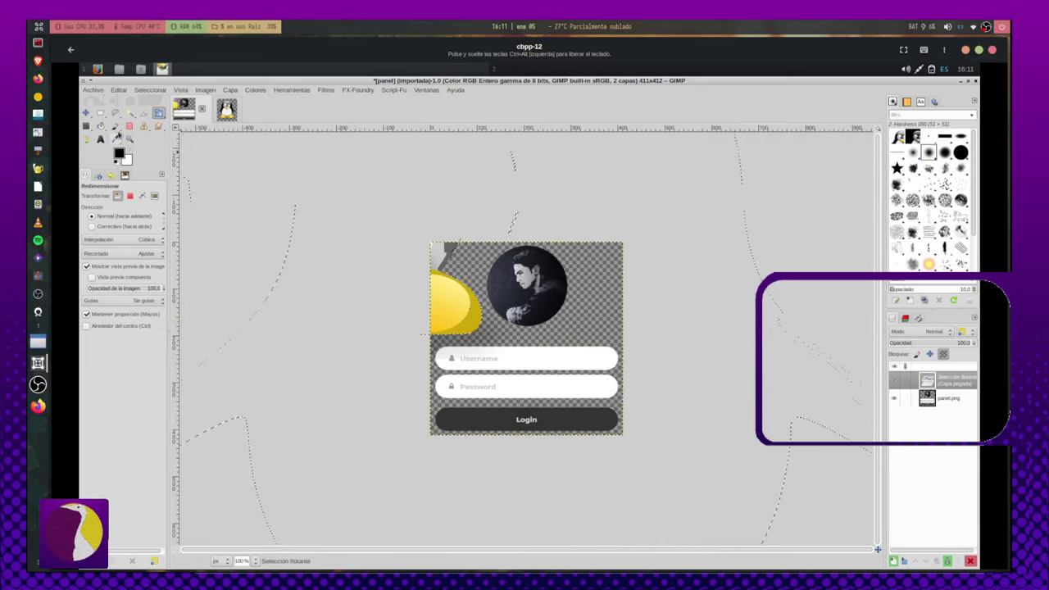
Step: Move the floating penguin over the panel and scale it proportionally to 417 × 440 px
key(m)
drag(526, 288, 688, 493)
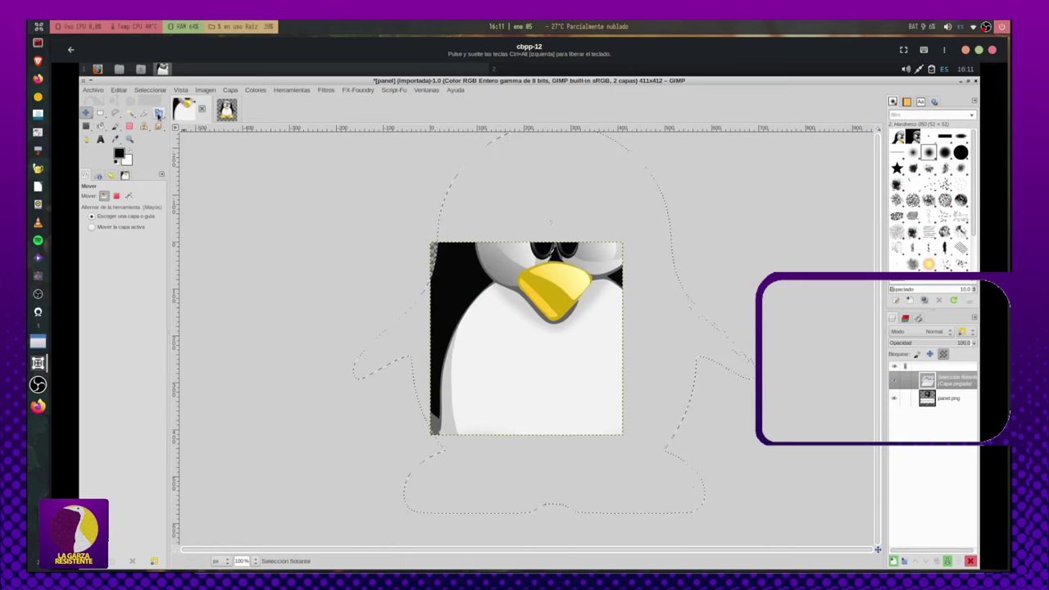
click(158, 113)
click(538, 324)
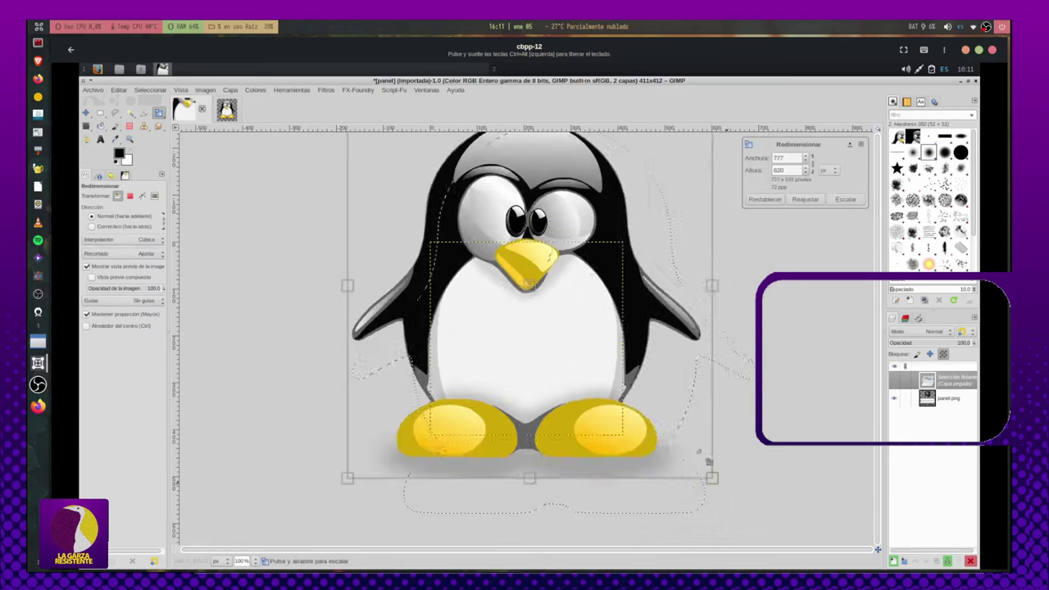
drag(709, 463, 547, 308)
click(829, 199)
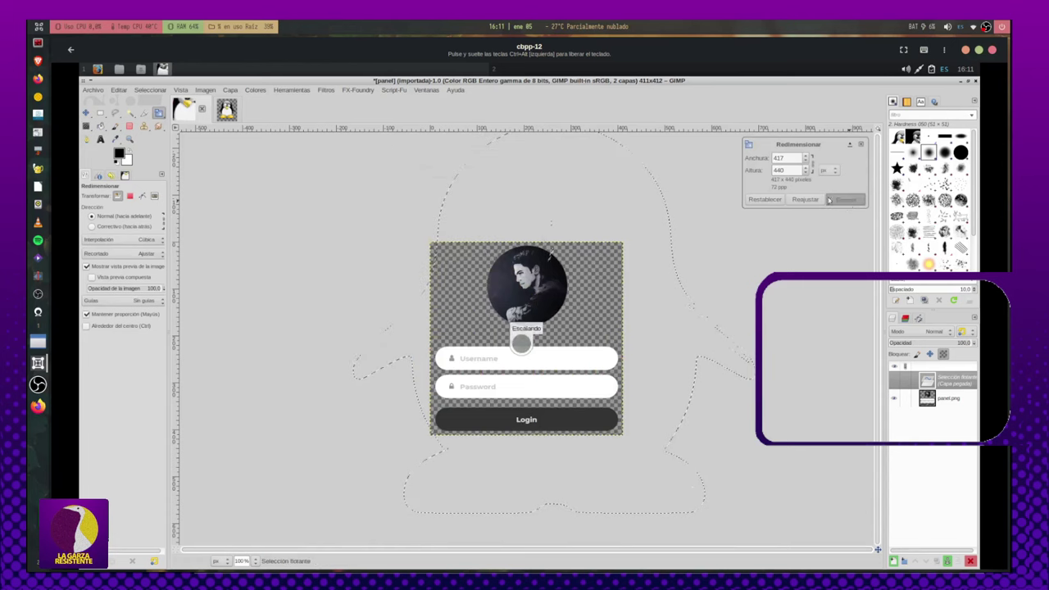
Step: Center the penguin over the login panel and scale it proportionally to about 244 × 257 px
click(85, 112)
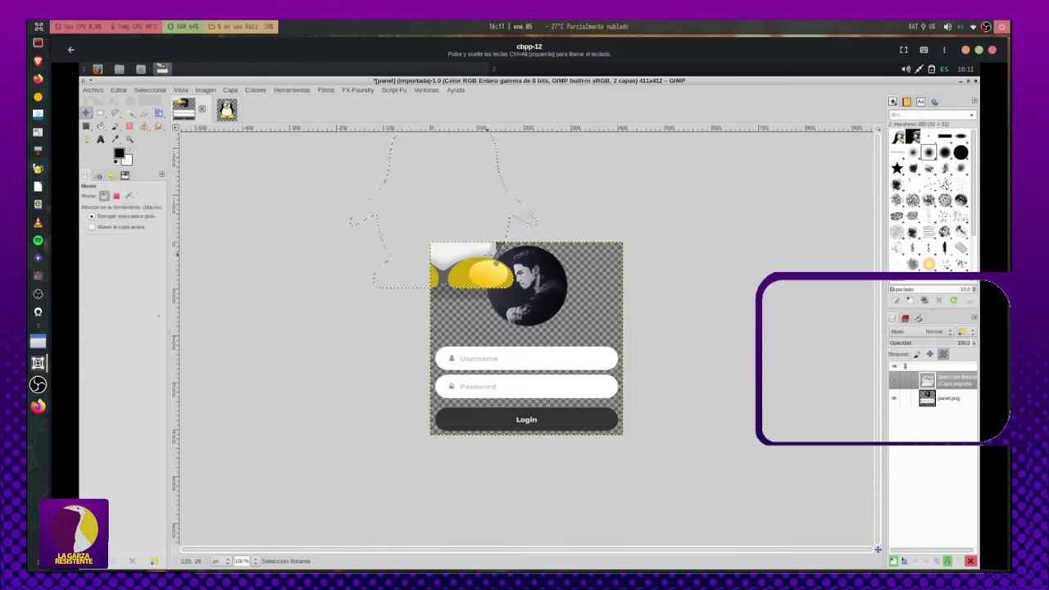
drag(443, 239, 518, 366)
click(158, 113)
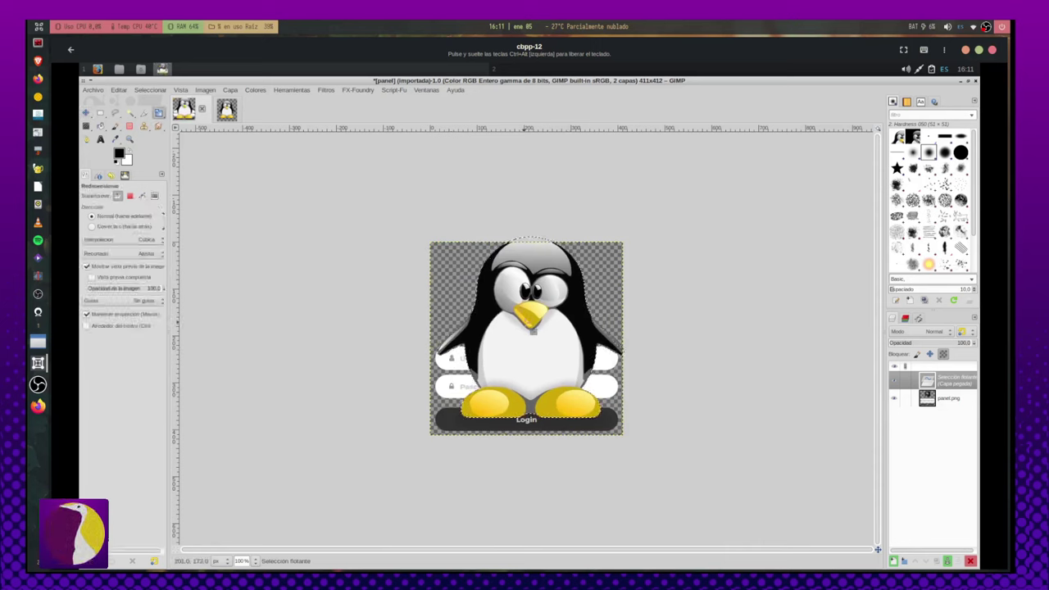
click(627, 429)
drag(637, 436, 549, 342)
click(844, 200)
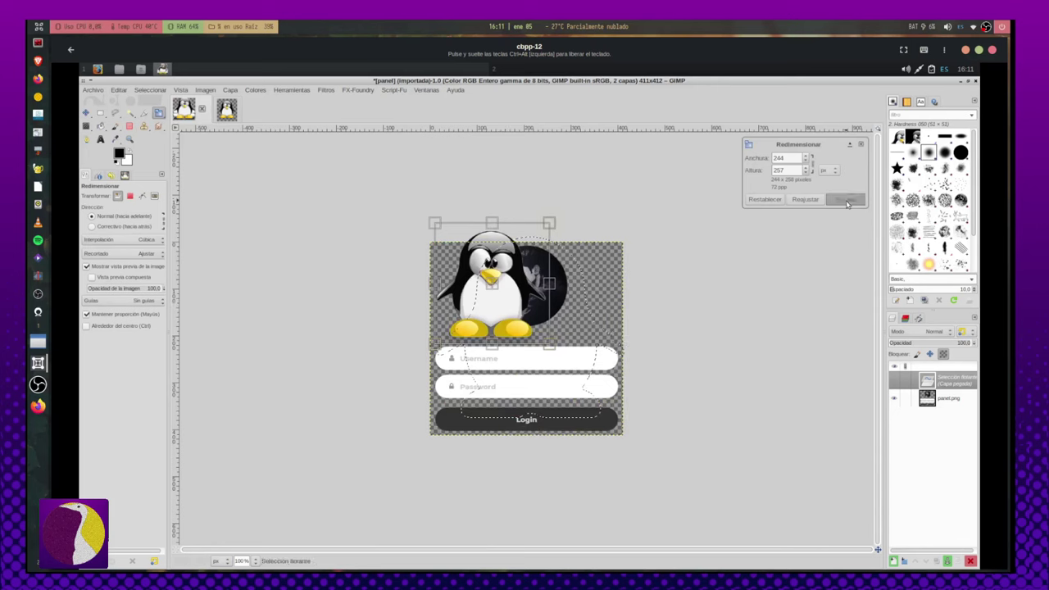
Step: Shift the penguin partly past the panel's left edge, clear of the portrait, and turn the floating selection into a new layer
click(86, 114)
drag(501, 304, 430, 305)
right_click(950, 382)
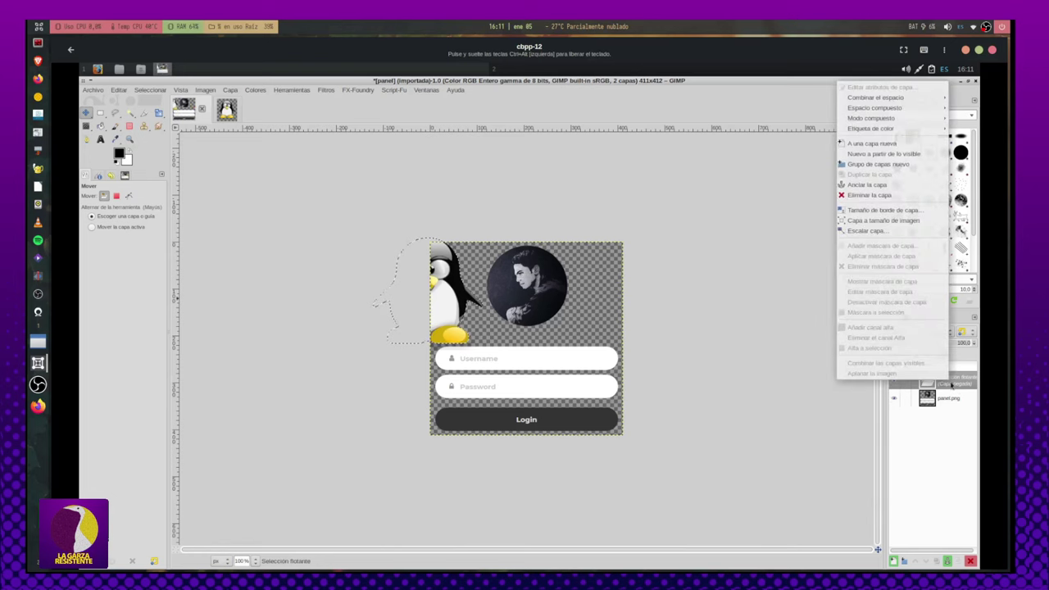
click(882, 146)
Step: On the panel.png layer, draw a rectangular selection of about 234 × 230 px around the circular portrait and cut it out
click(949, 400)
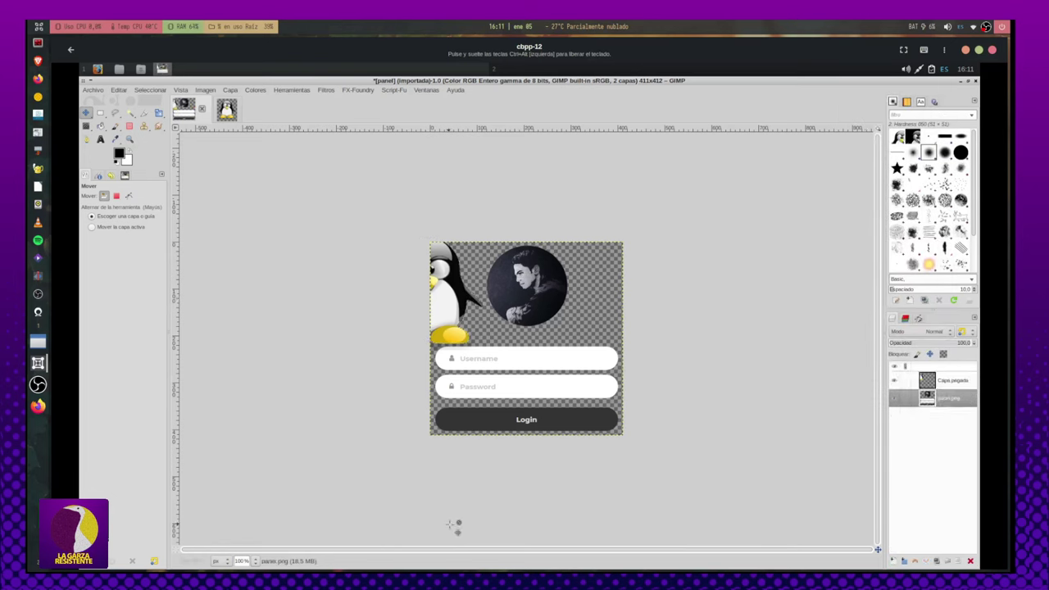
click(100, 113)
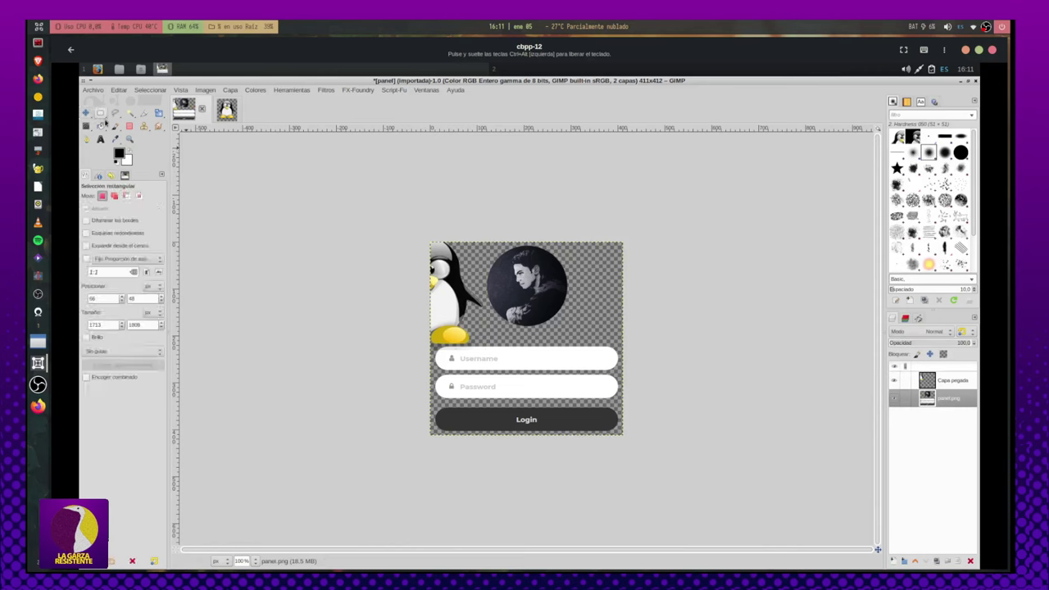
click(98, 114)
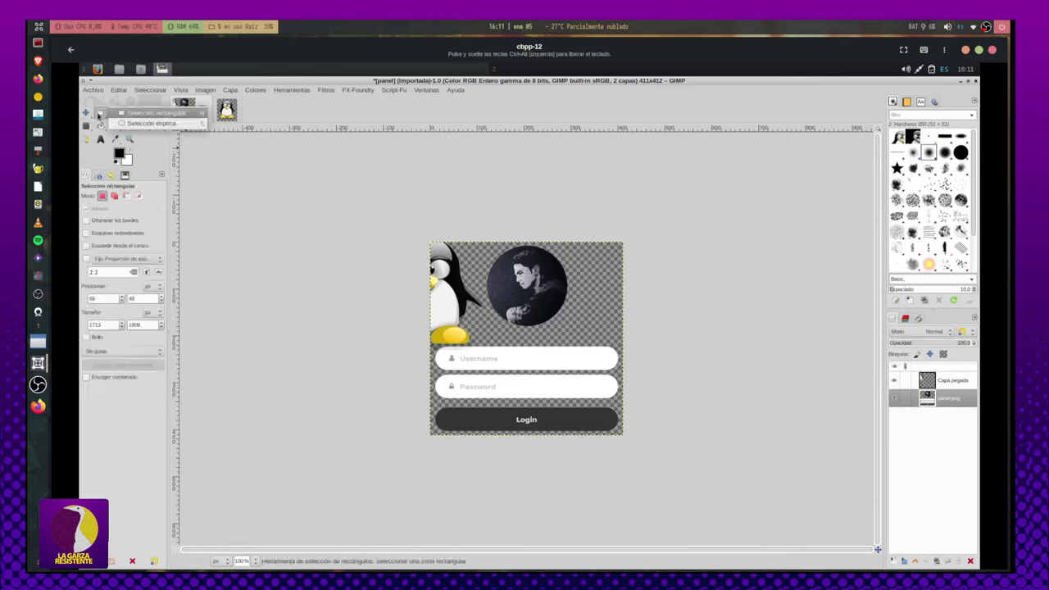
drag(479, 226, 586, 331)
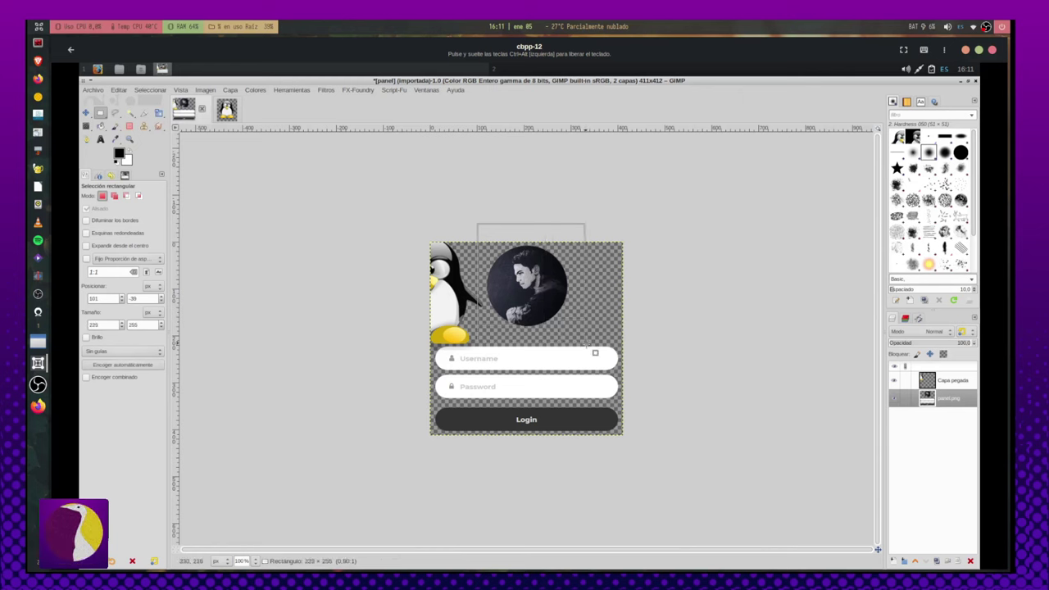
key(ctrl+x)
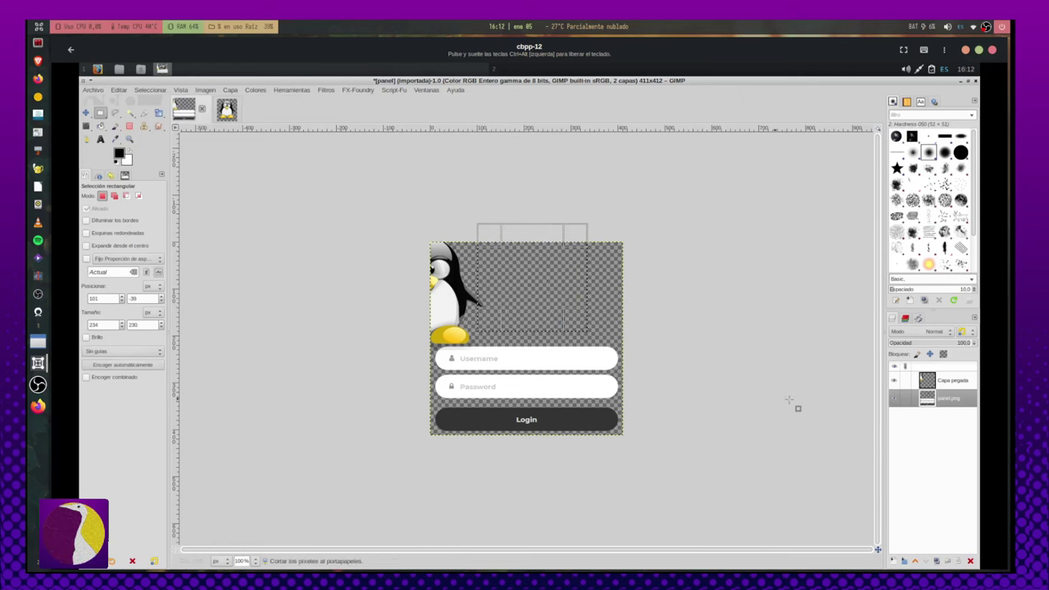
Step: Move the pasted penguin layer into the empty portrait area, centered above the Username field
click(950, 380)
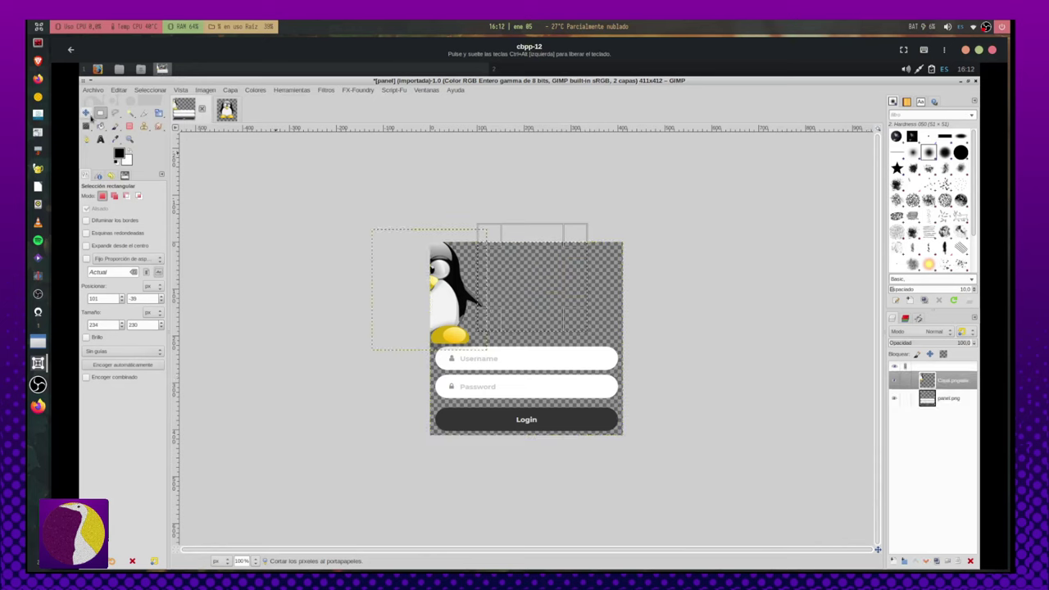
click(87, 114)
drag(448, 303, 539, 305)
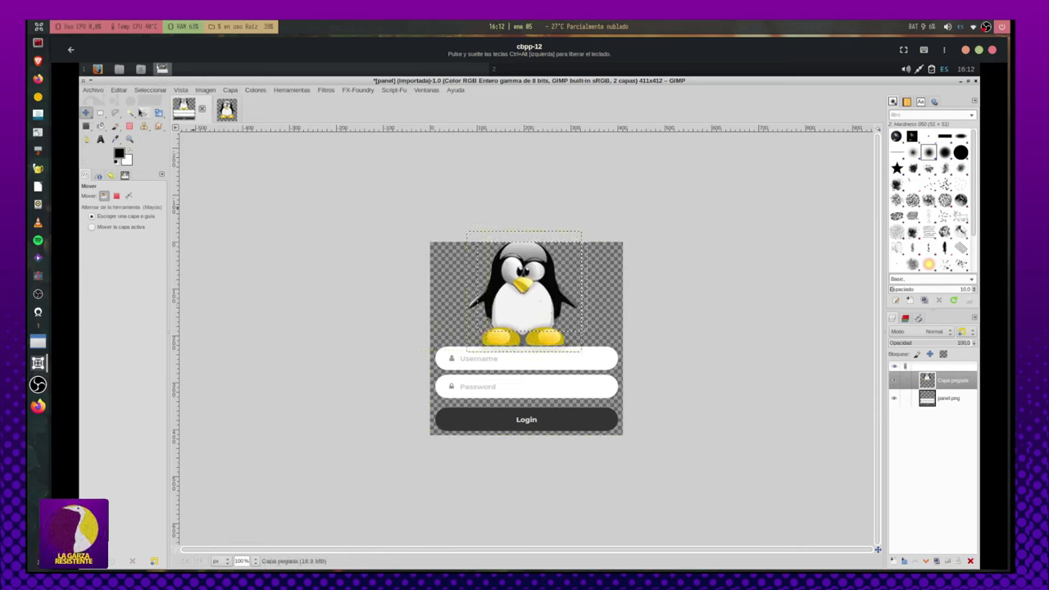
click(159, 112)
click(543, 282)
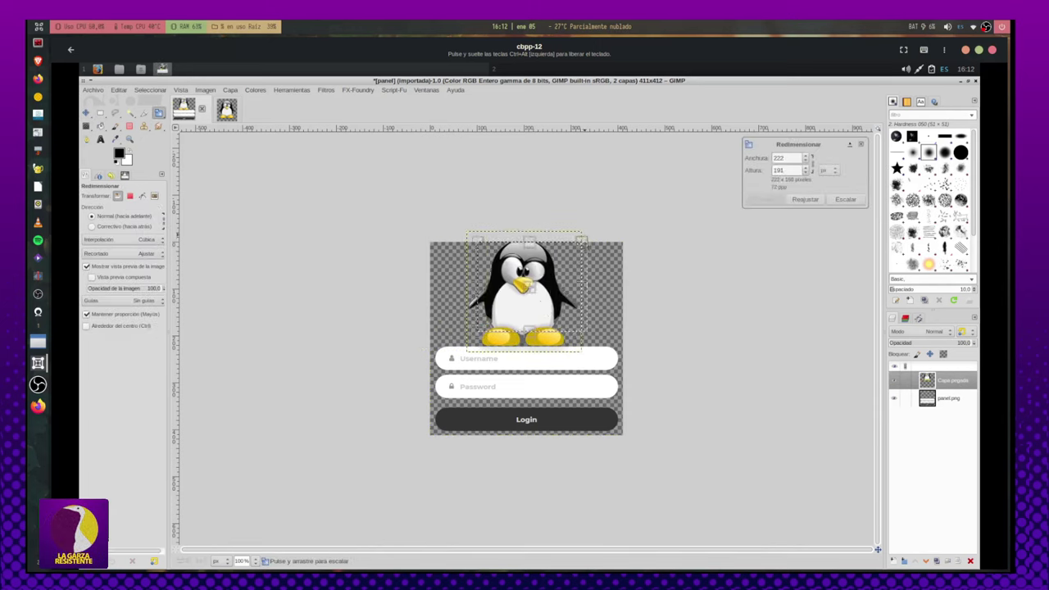
click(844, 199)
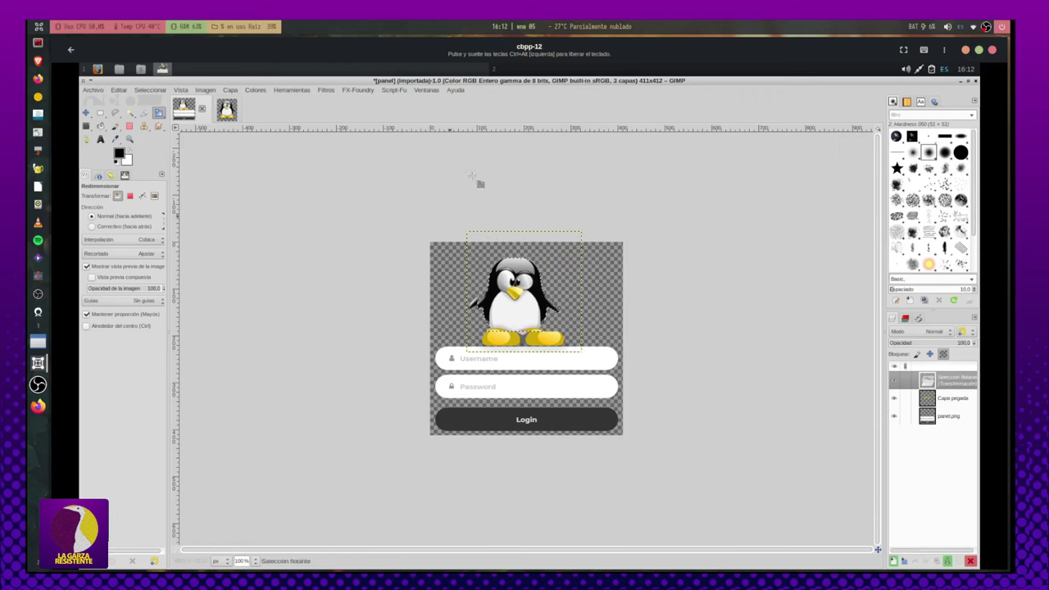
click(552, 238)
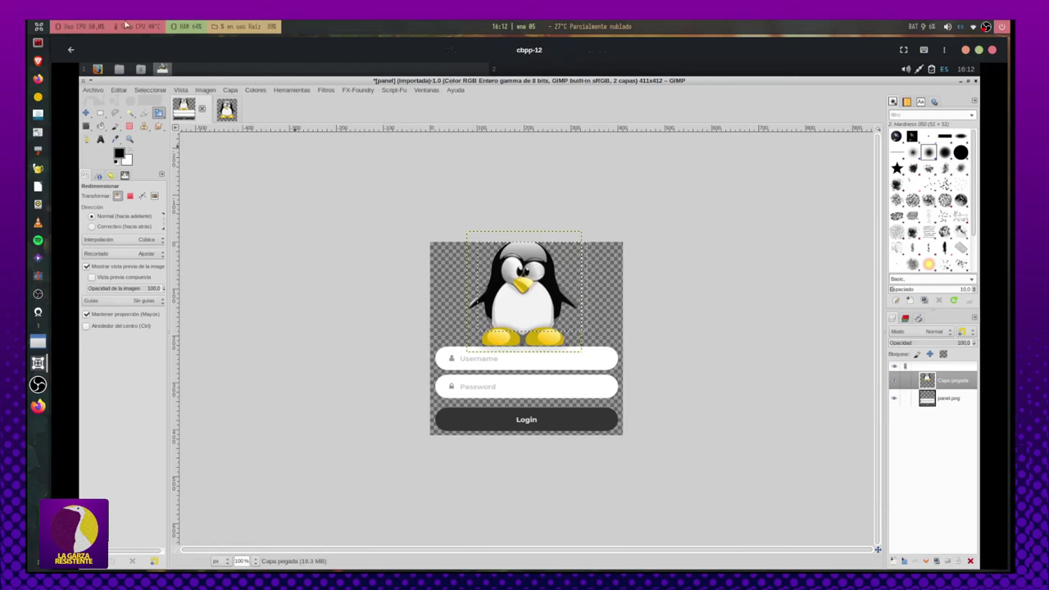
Step: Clear the active selection and nudge the penguin layer slightly down and to the right
click(158, 90)
click(178, 118)
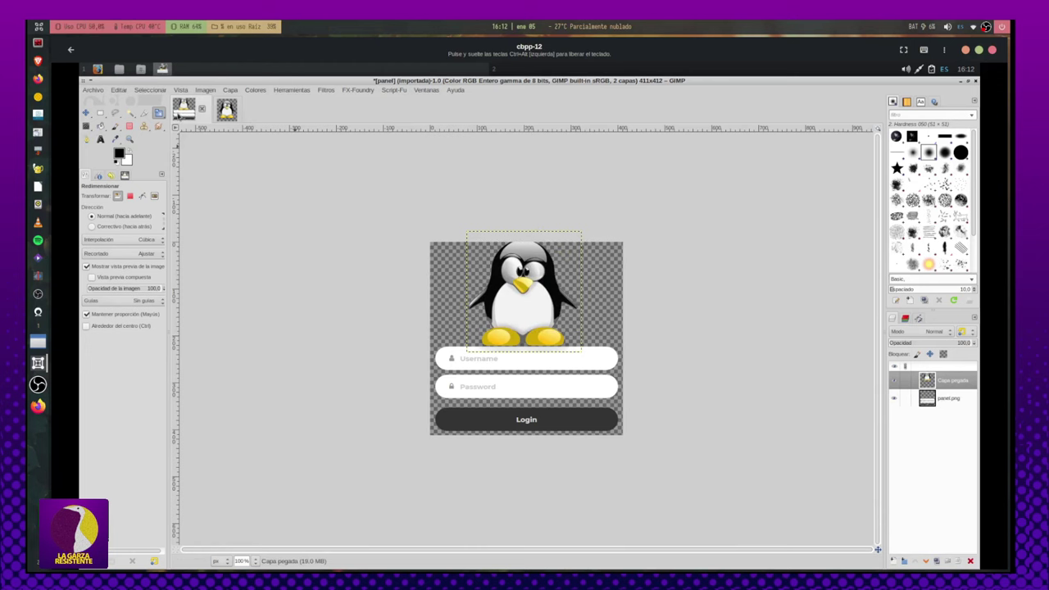
click(86, 113)
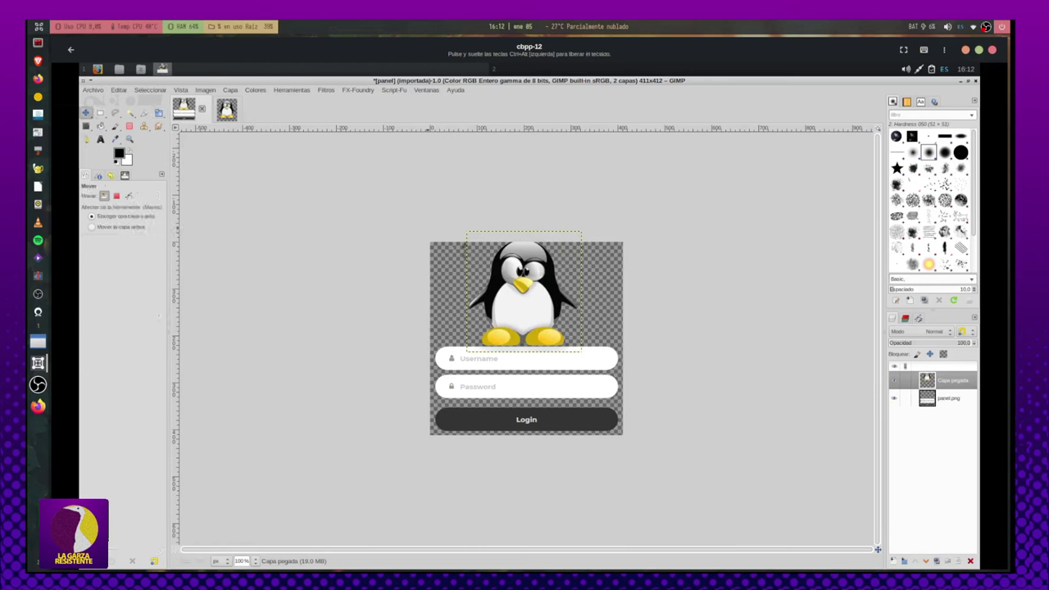
drag(514, 289, 518, 295)
Step: Scale the penguin layer proportionally to about 216 × 227 px and center it just above the Username field
click(158, 113)
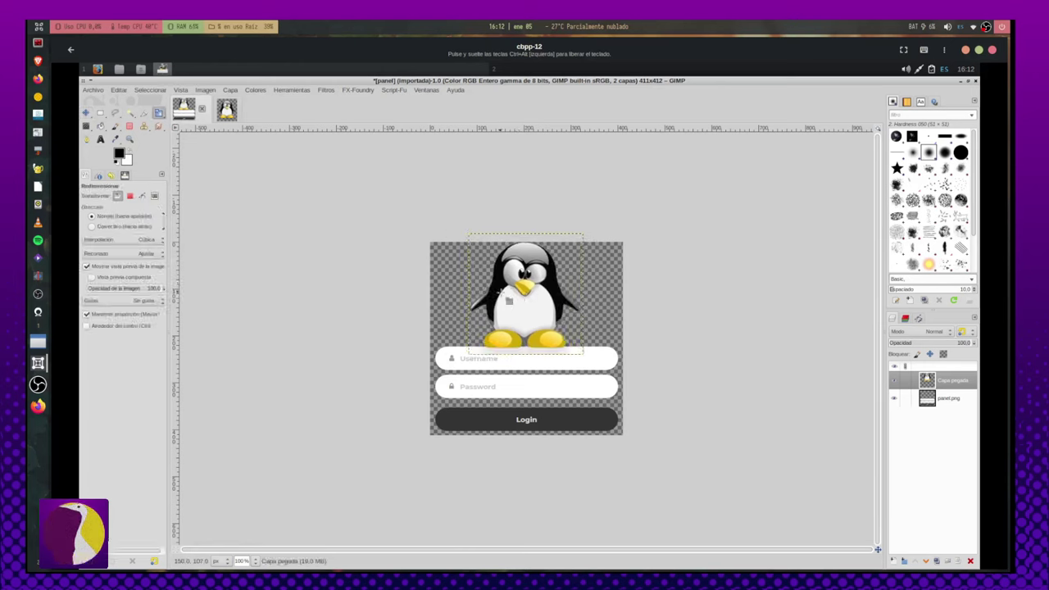
click(475, 354)
drag(482, 353, 482, 337)
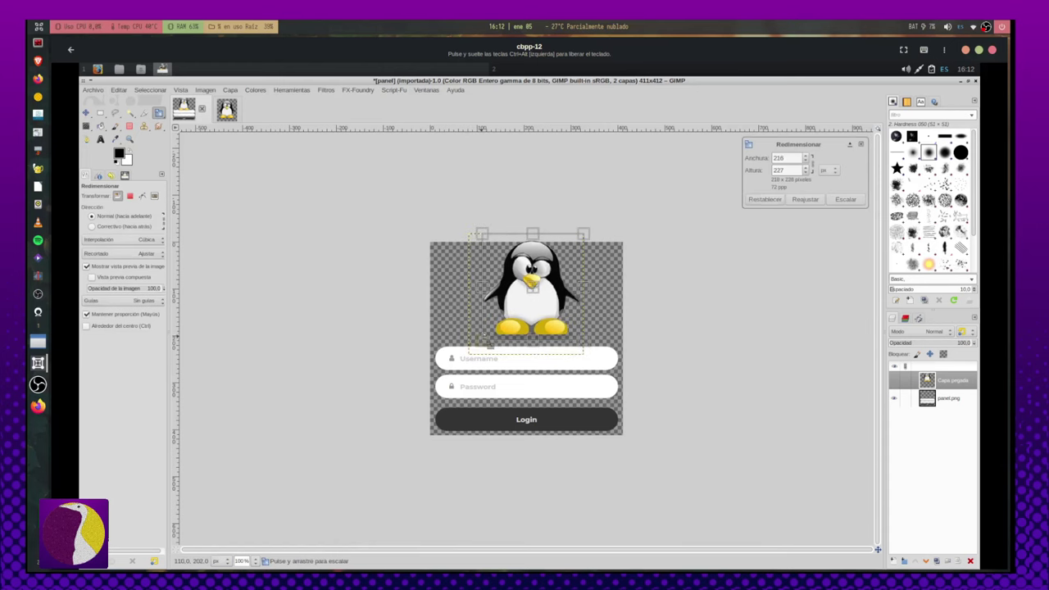
click(845, 199)
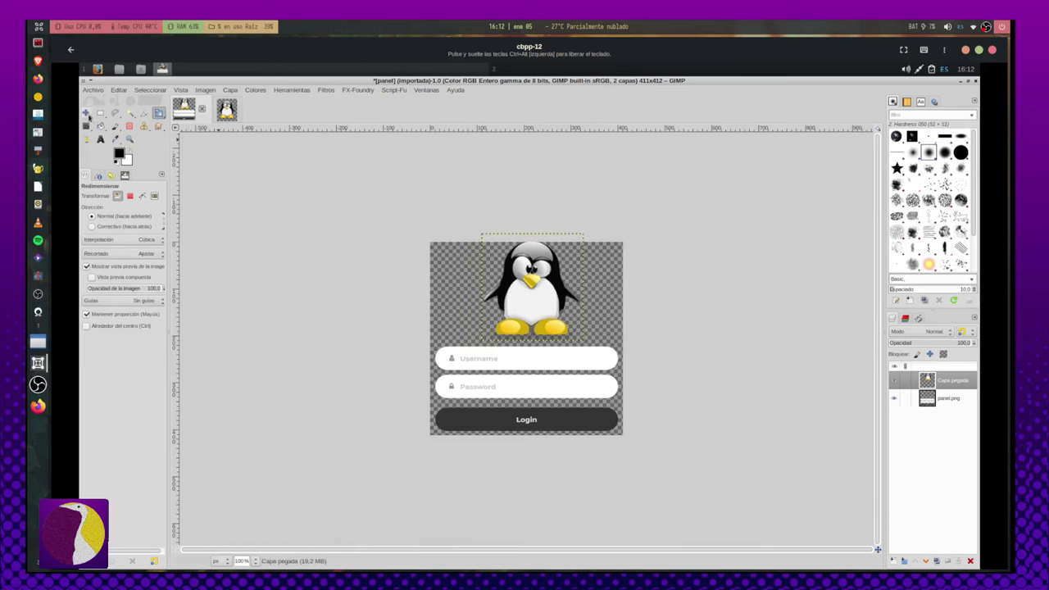
click(86, 113)
drag(526, 292, 521, 304)
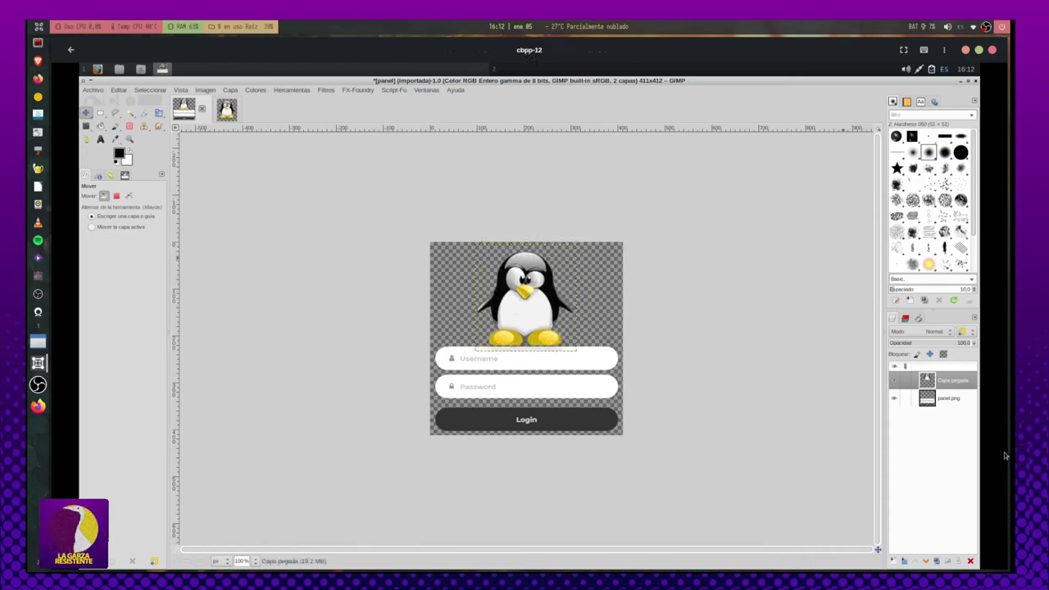
Step: On the panel.png layer, draw a rectangular selection of about 91 × 28 px around the Username placeholder text
click(957, 399)
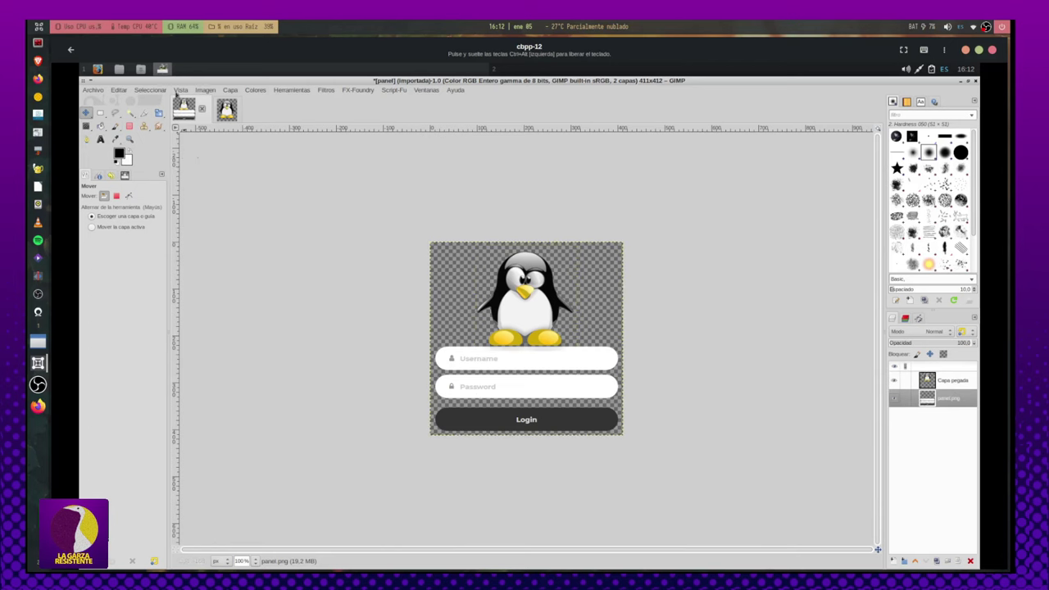
click(100, 112)
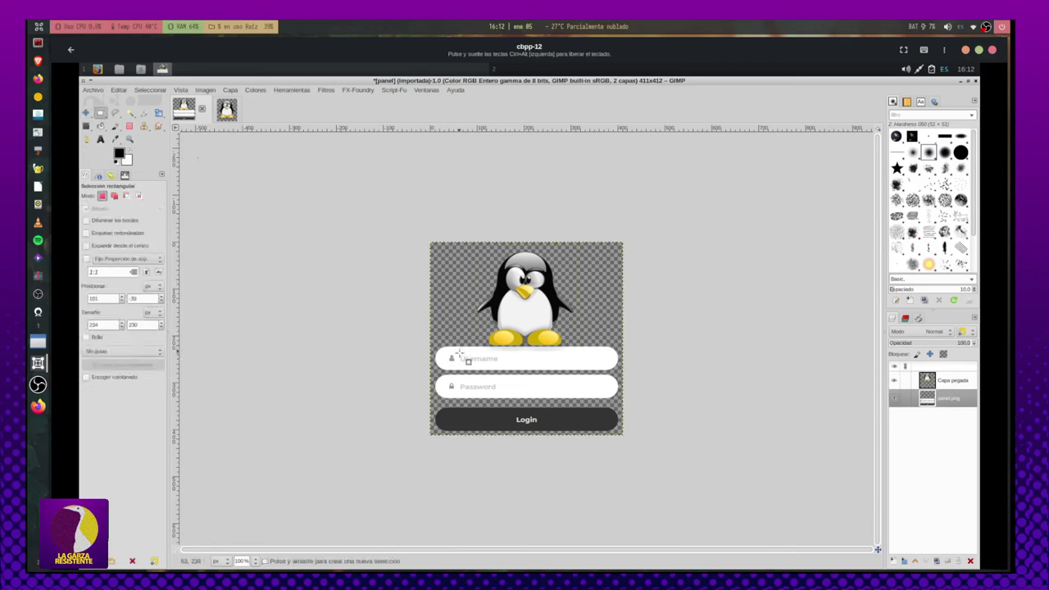
drag(460, 352, 512, 374)
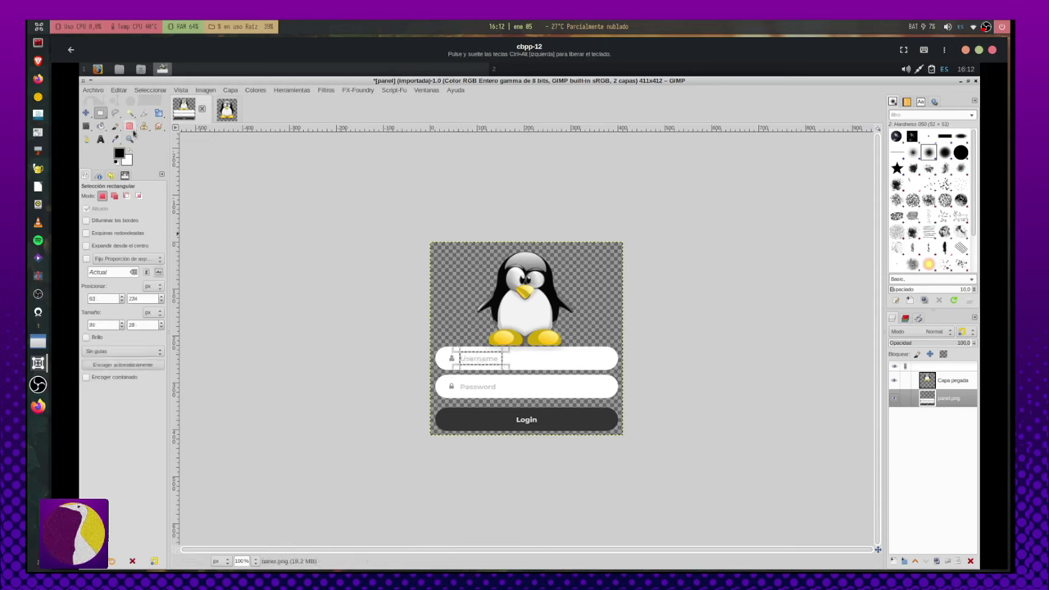
Step: Pick white from the Username field as foreground color and bucket-fill the whole selection to erase the Username placeholder
key(shift+b)
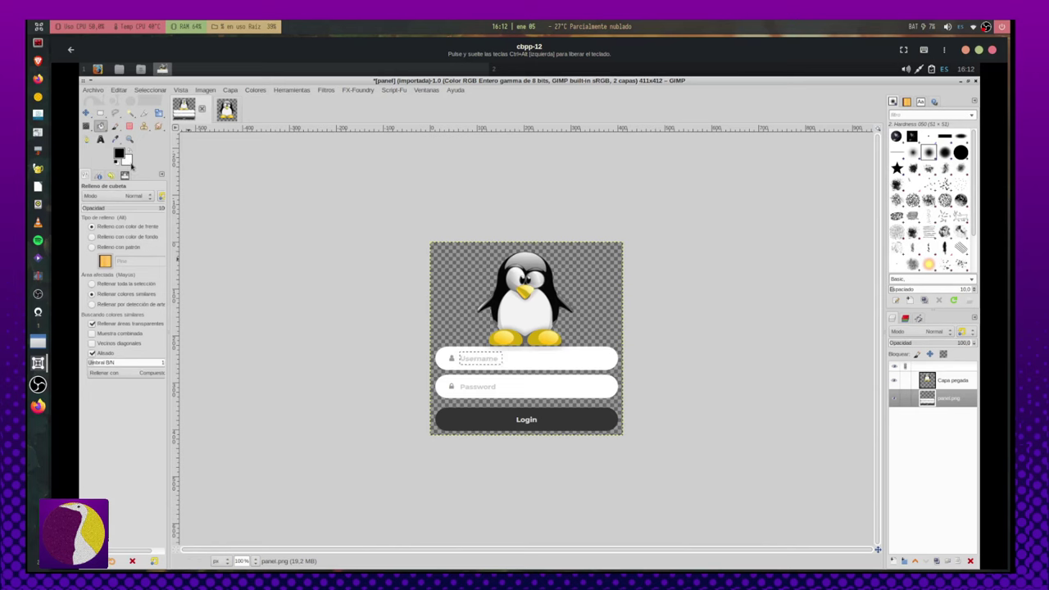
click(120, 154)
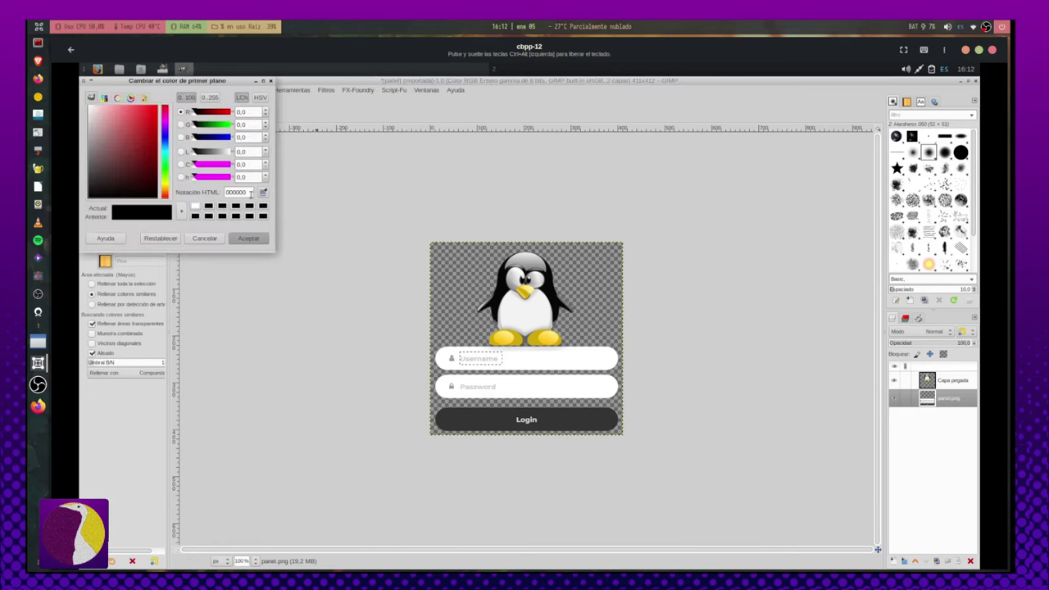
click(262, 193)
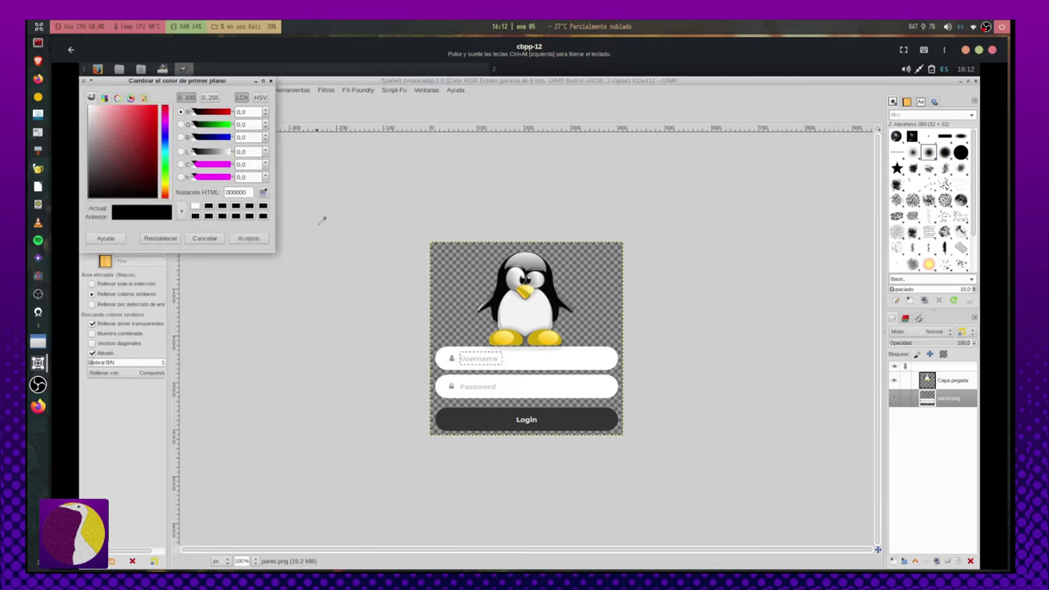
click(542, 360)
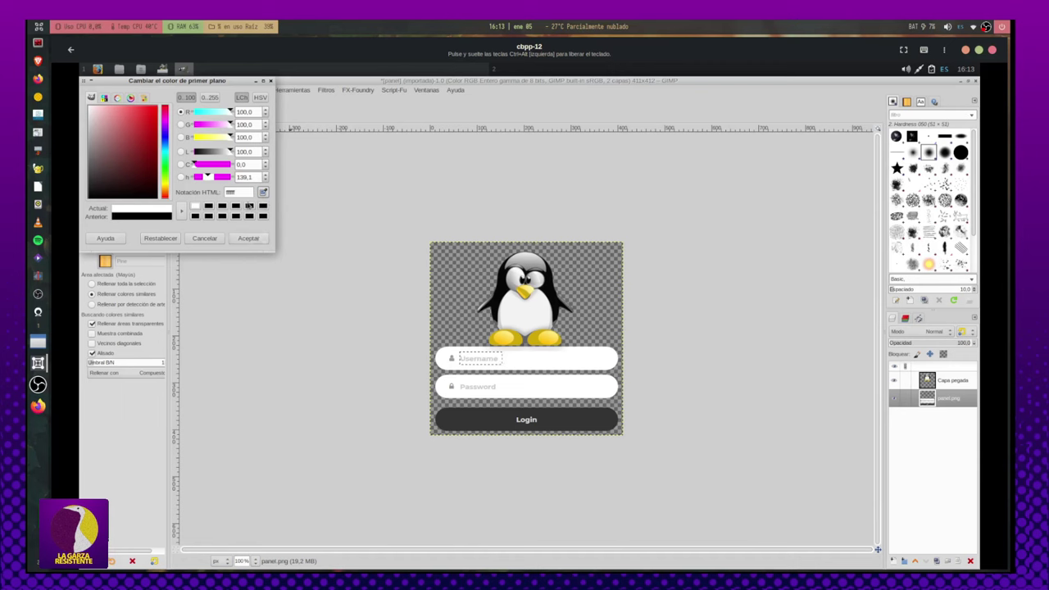
click(247, 238)
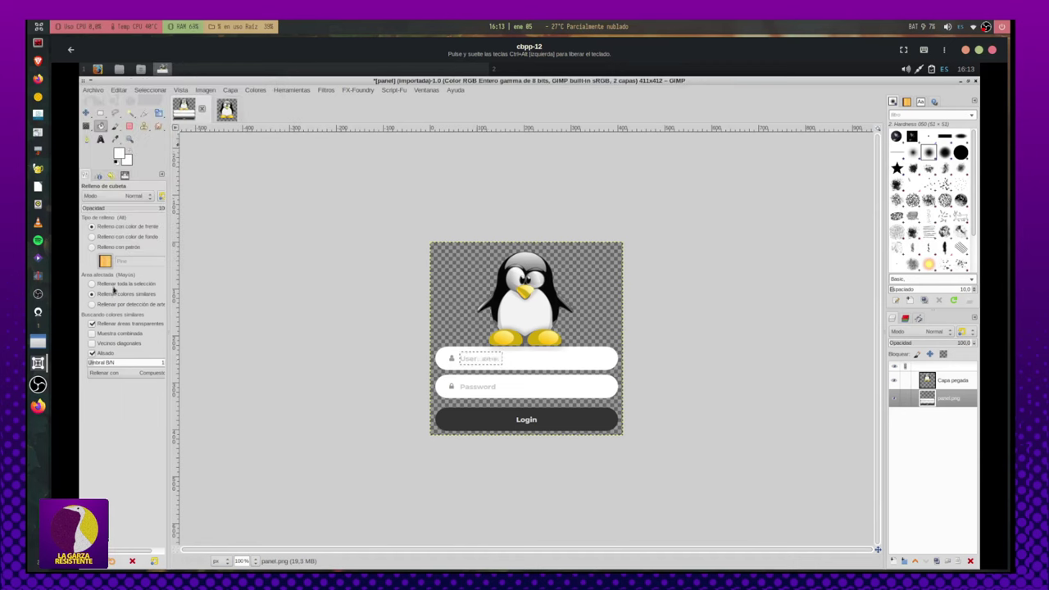
click(118, 284)
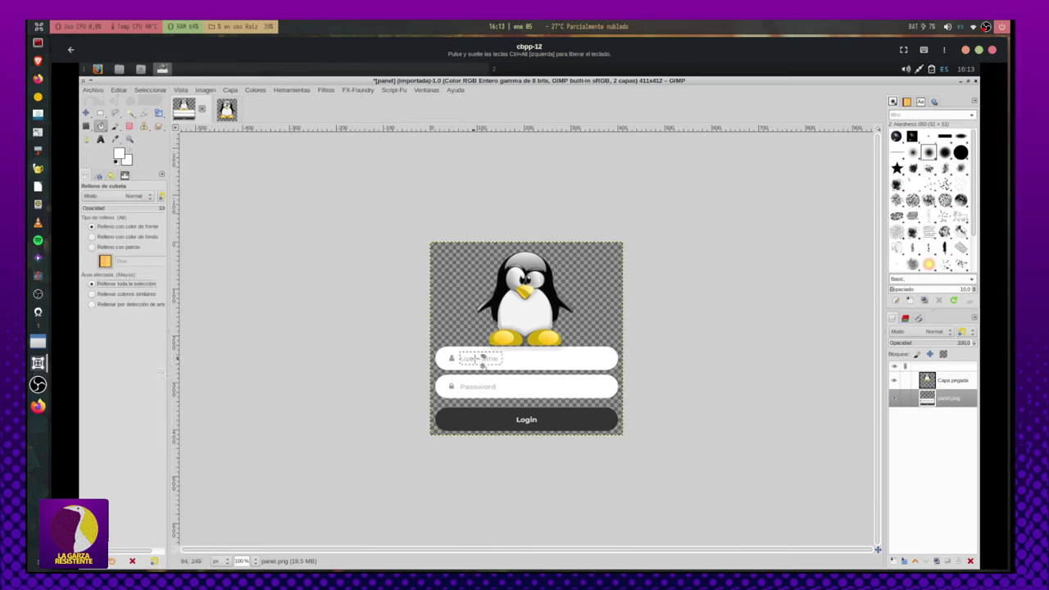
Step: Make a rectangular selection of about 91 × 24 px around the Password placeholder and fill it with white
click(100, 113)
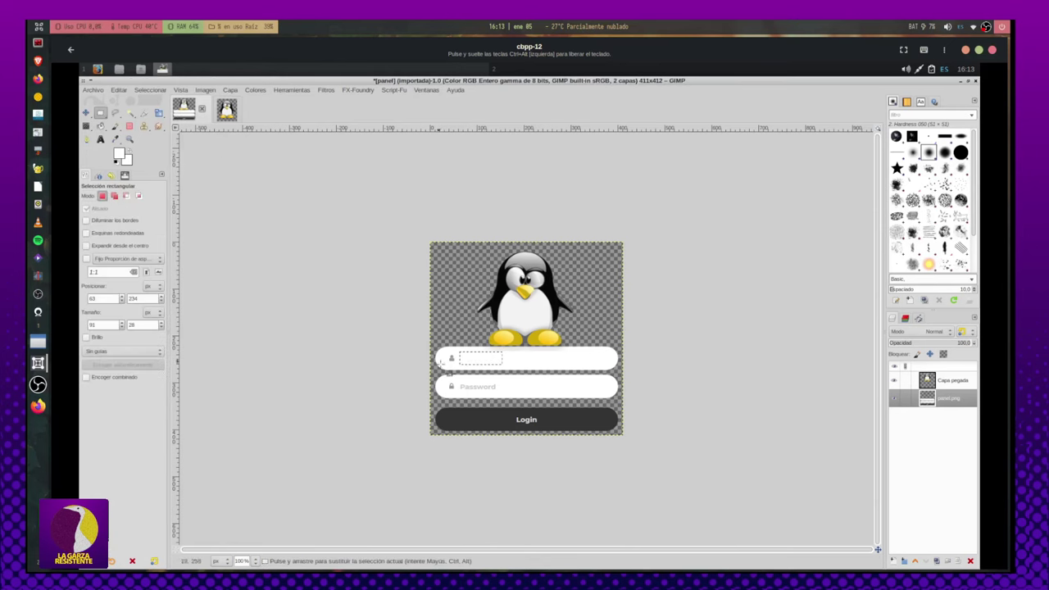
drag(457, 380, 500, 393)
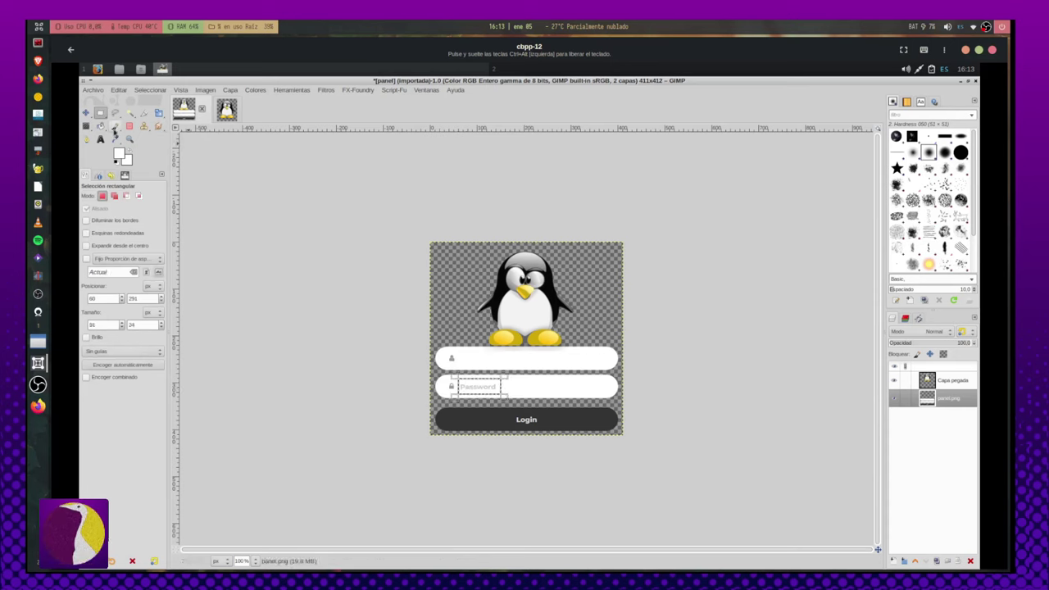
click(100, 125)
click(495, 385)
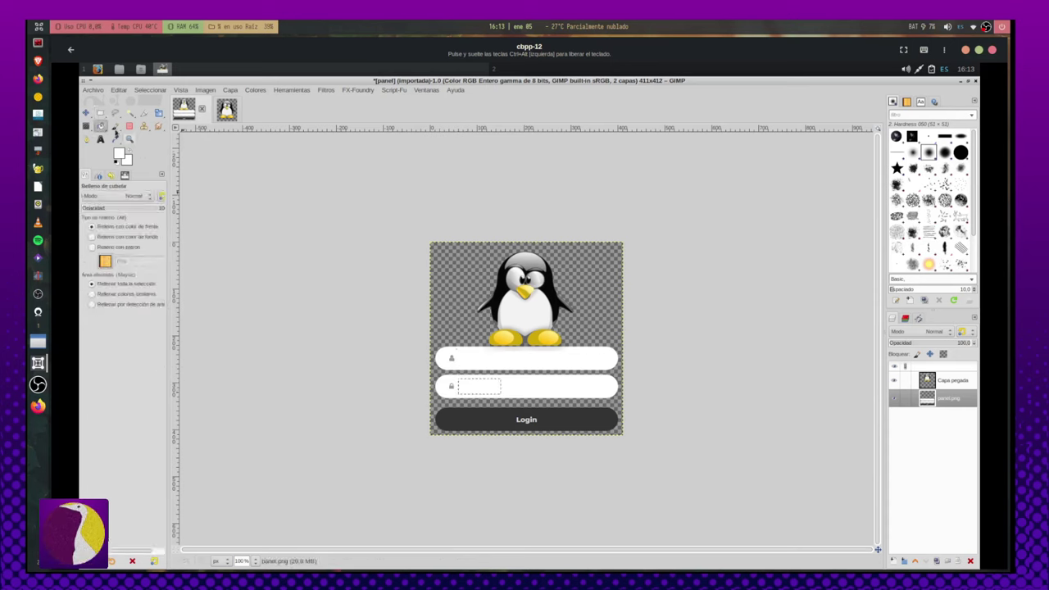
Step: Draw a text box in the emptied username field beside the user icon and set its text color to gray 757575
click(101, 138)
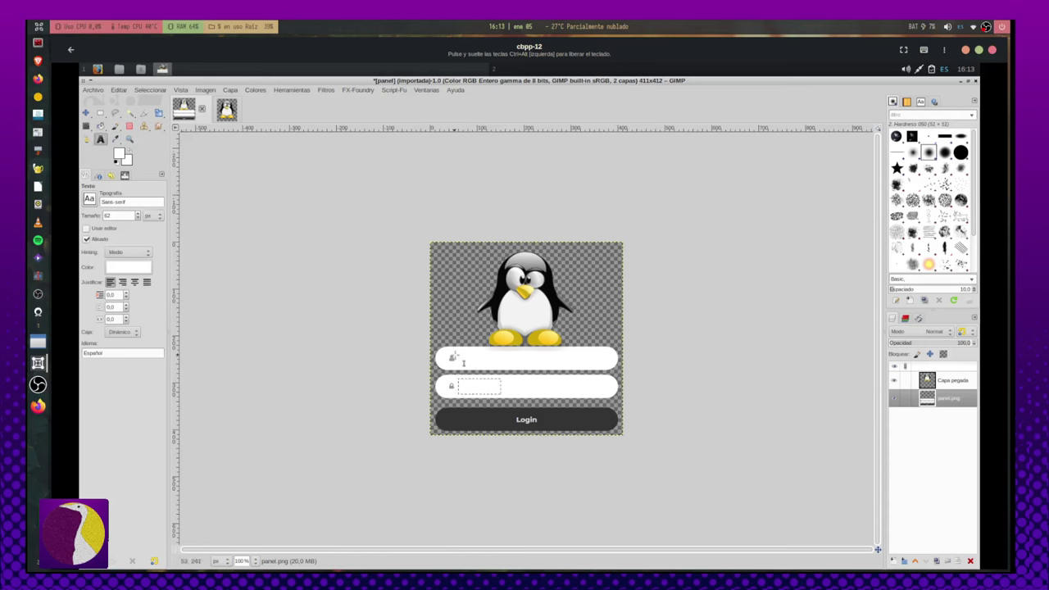
drag(455, 355, 475, 366)
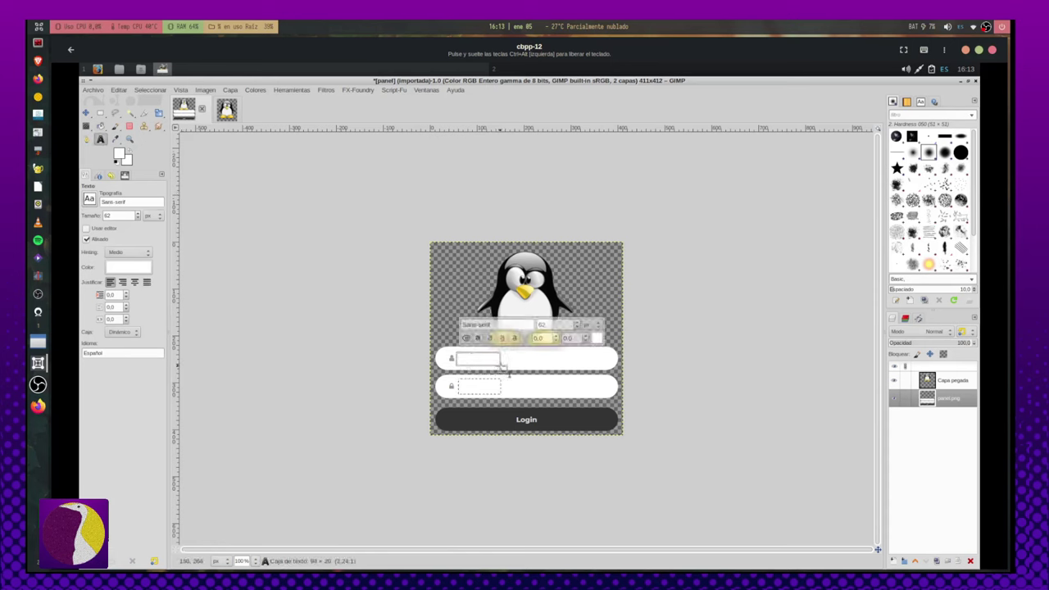
click(597, 337)
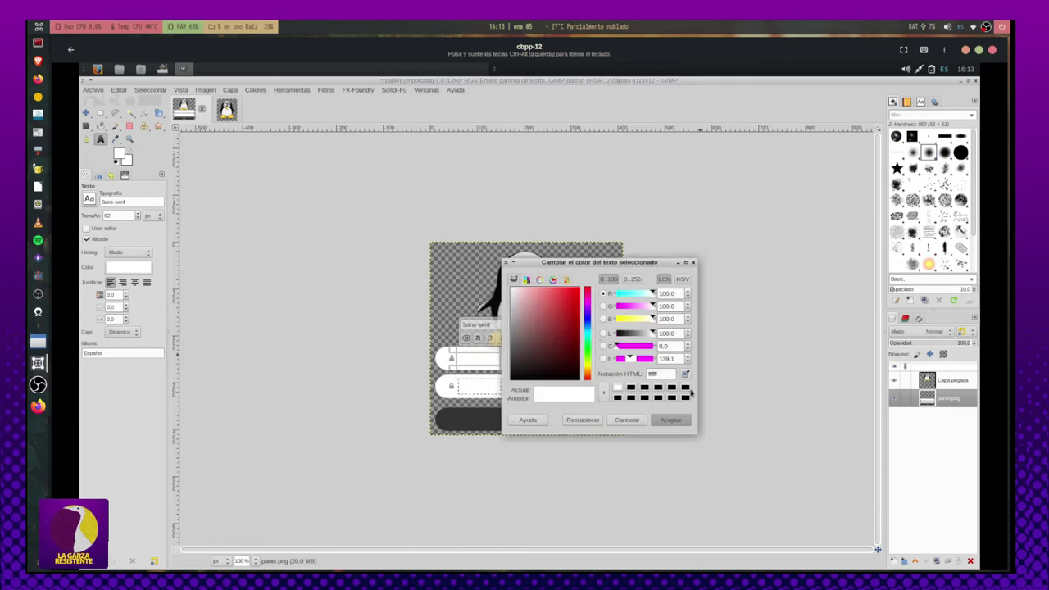
click(684, 389)
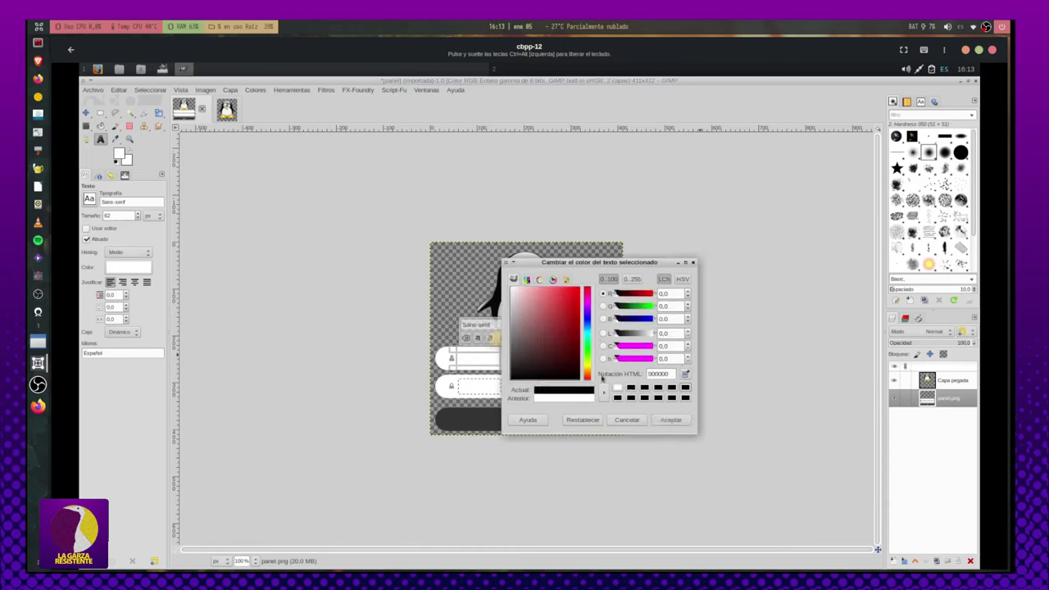
drag(627, 337, 635, 336)
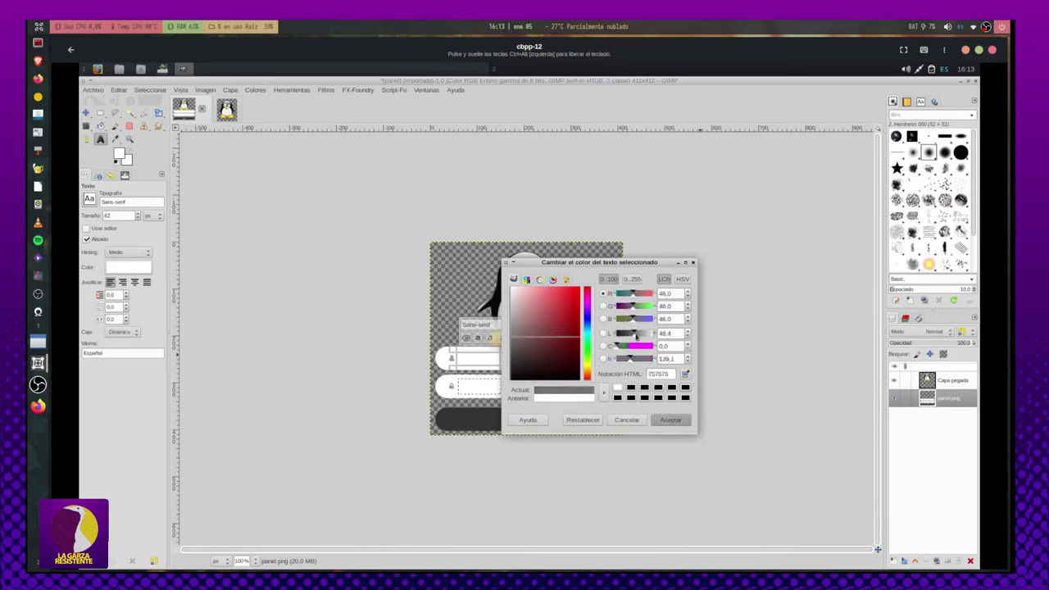
click(682, 421)
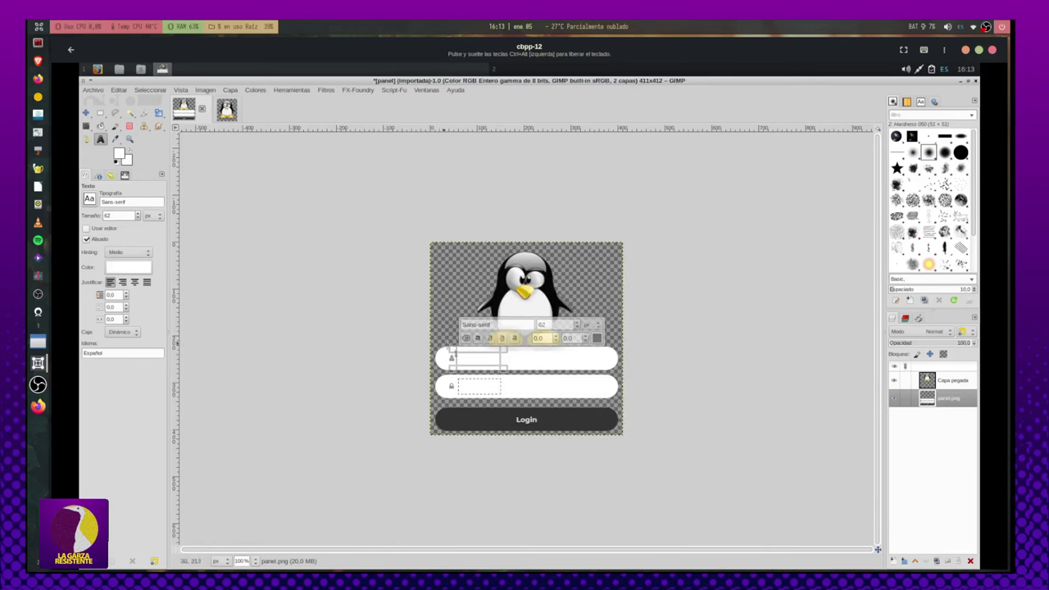
Step: Enter "Usuario" in the username text box, set its font size to 18 px, and nudge the layer slightly down and right
text(Usuar)
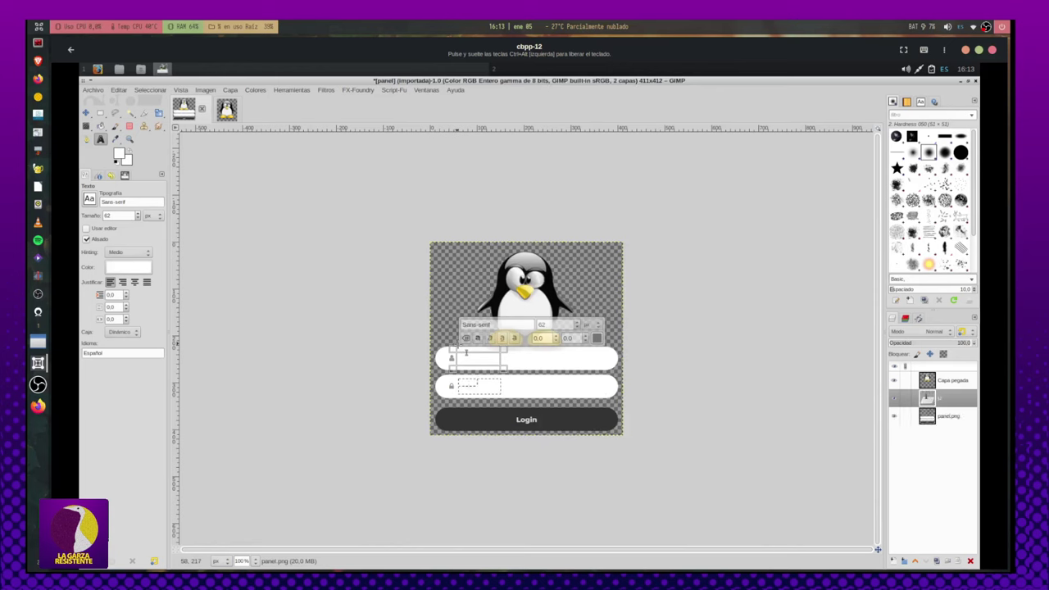
text(io)
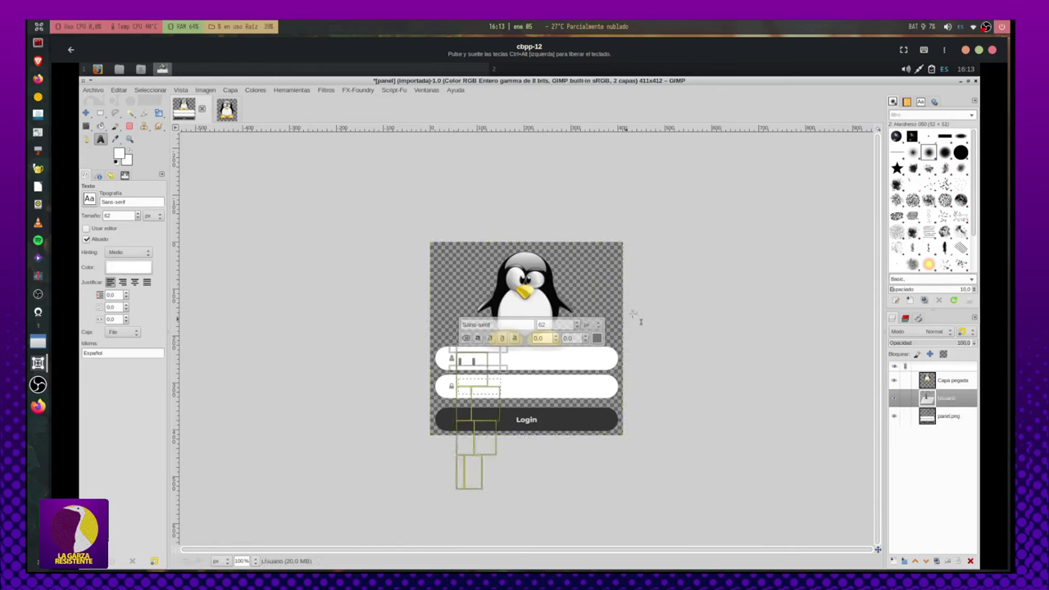
click(576, 327)
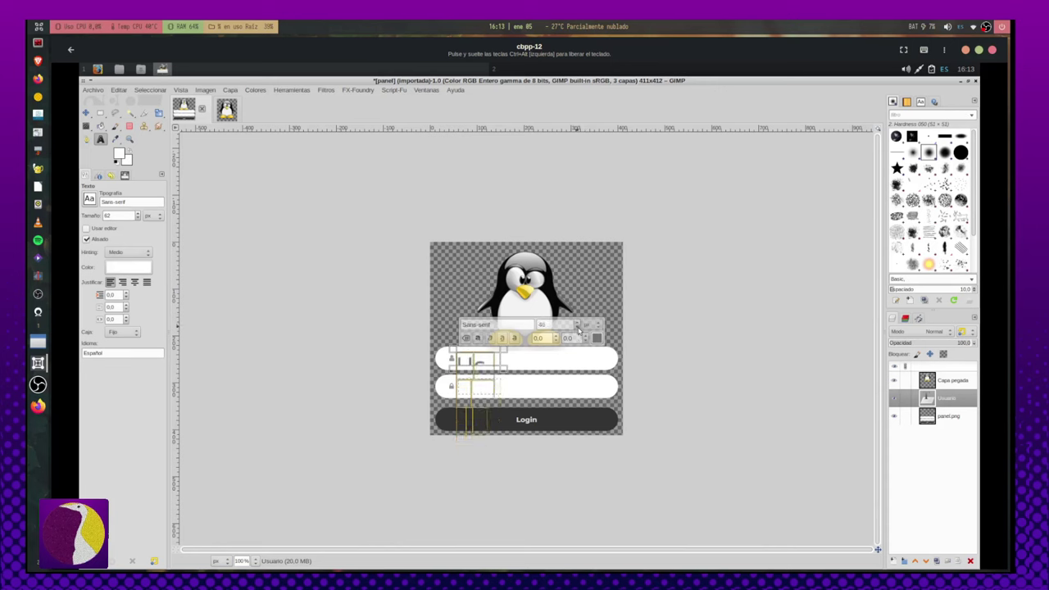
click(577, 328)
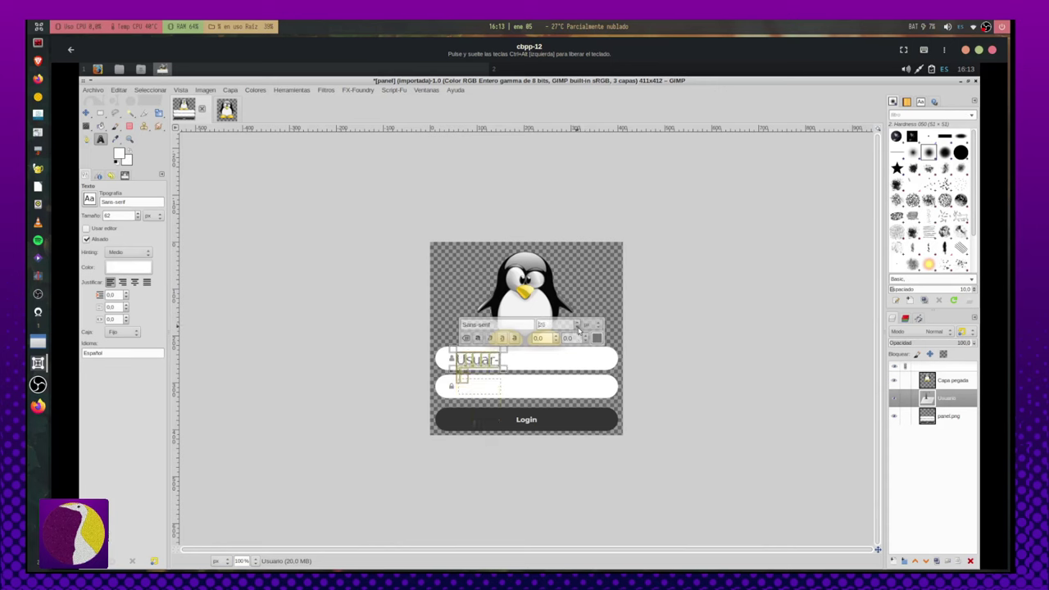
click(577, 328)
click(577, 327)
click(577, 328)
click(577, 327)
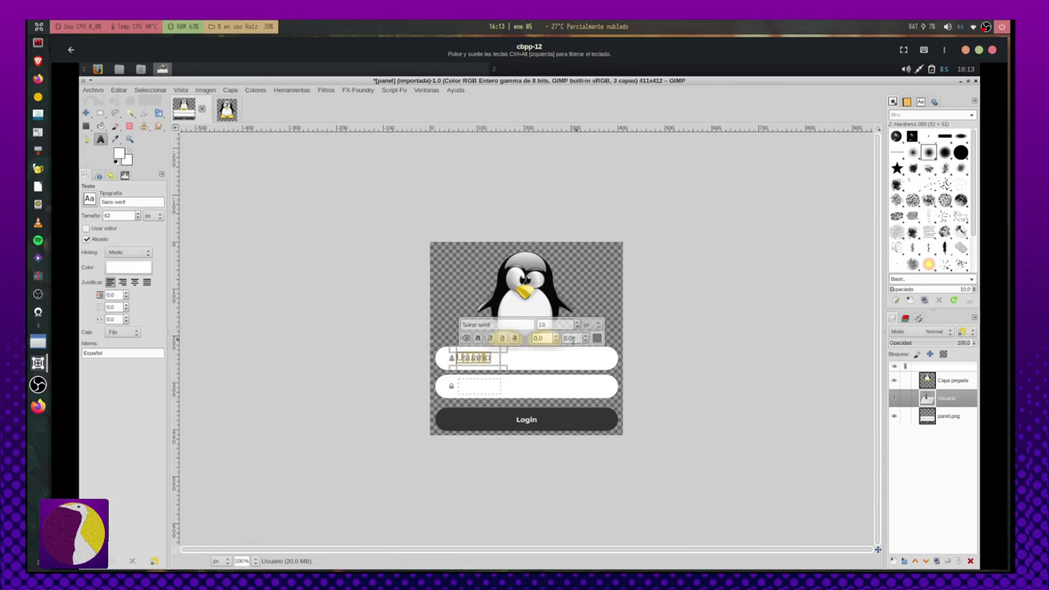
click(577, 331)
key(m)
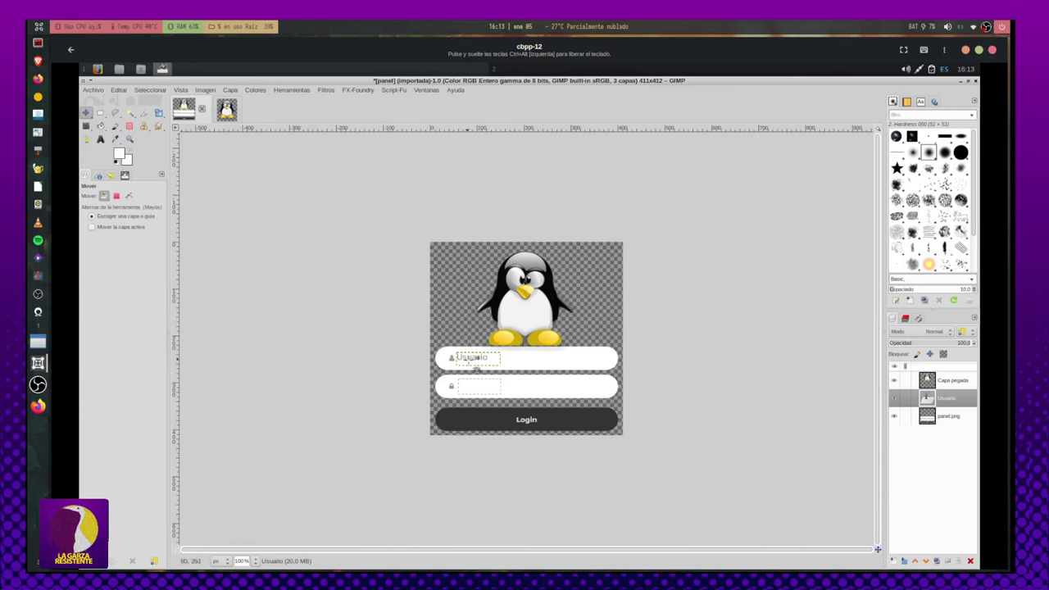
drag(478, 366, 480, 368)
Step: Add a text box in the emptied password field with the same gray color and the text "Contraseña"
click(100, 138)
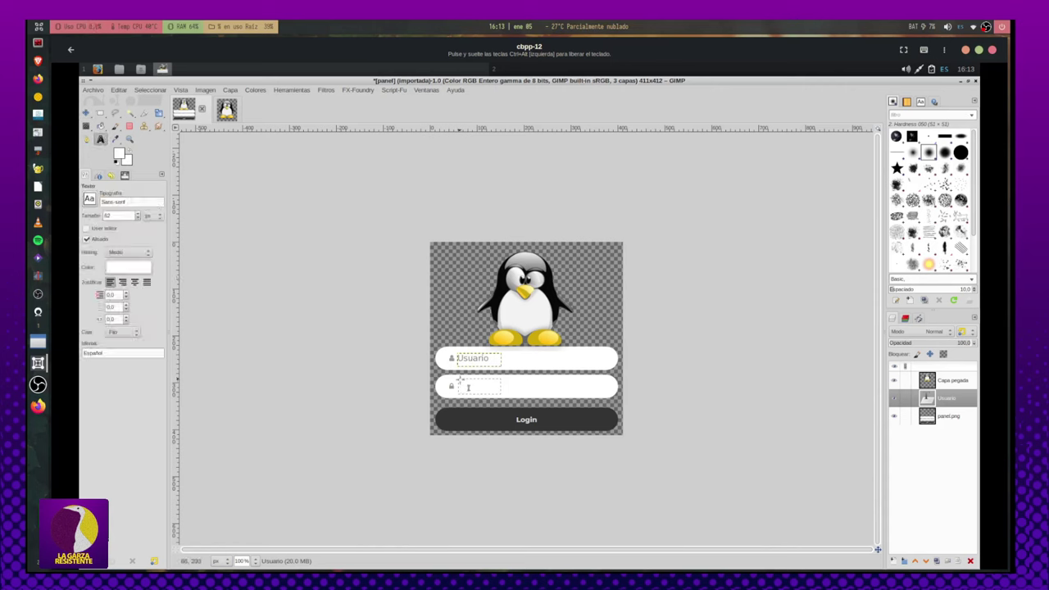
drag(456, 378, 515, 398)
click(596, 363)
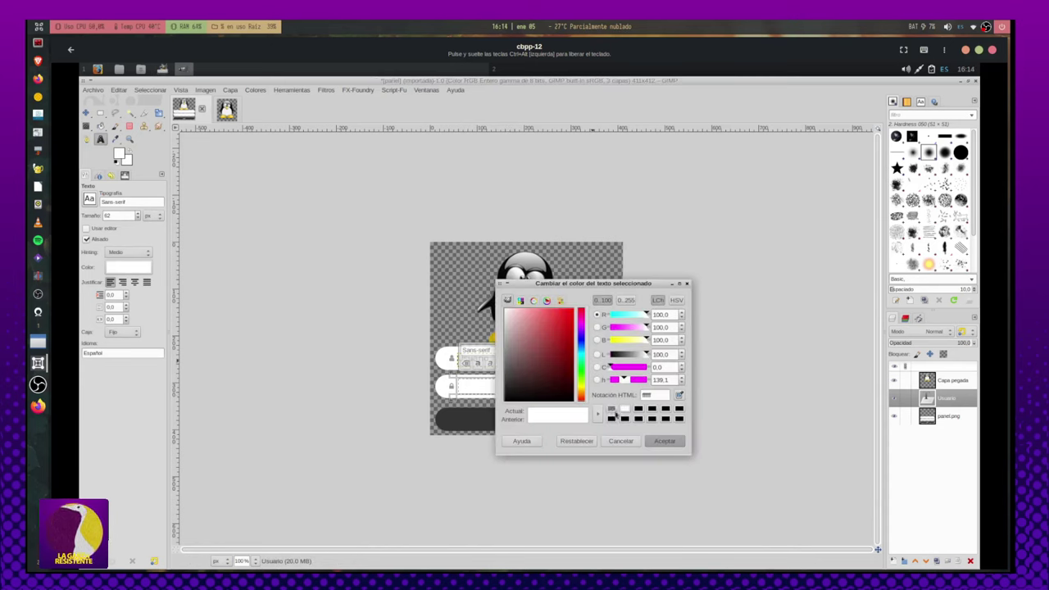
click(611, 409)
click(664, 440)
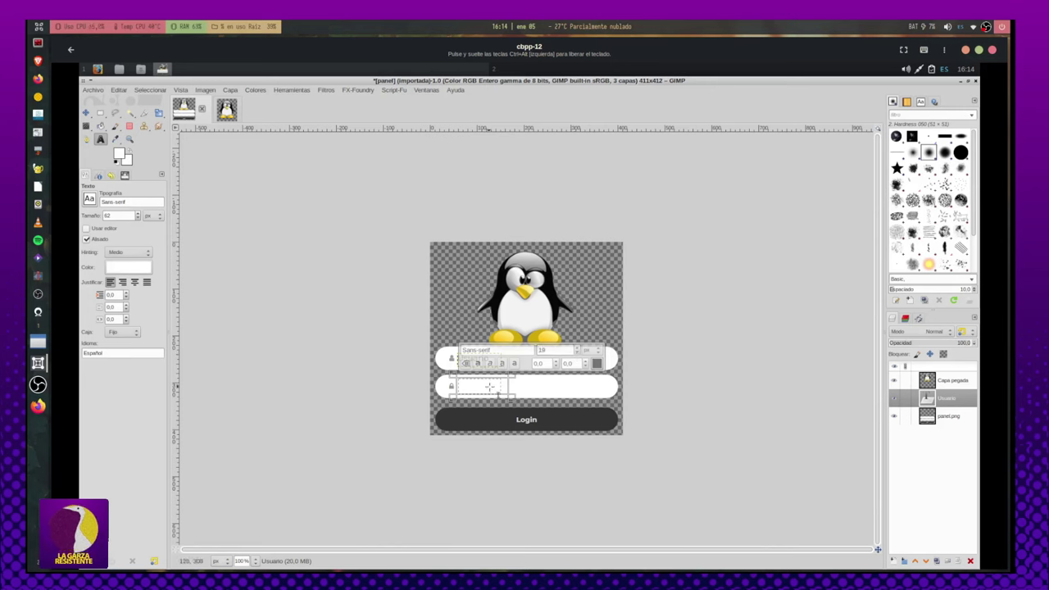
text(Cont)
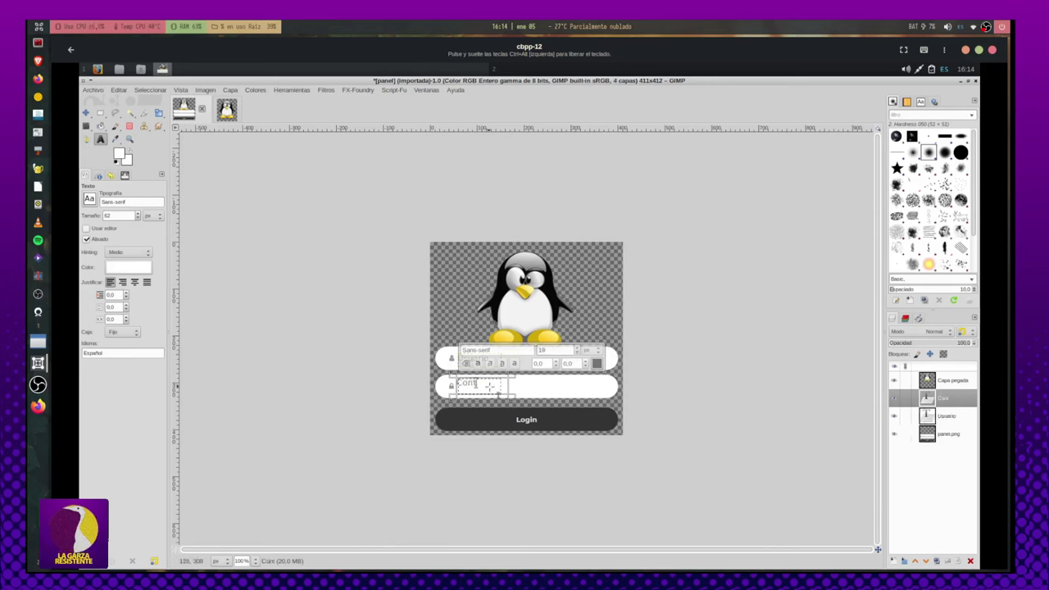
text(raseña)
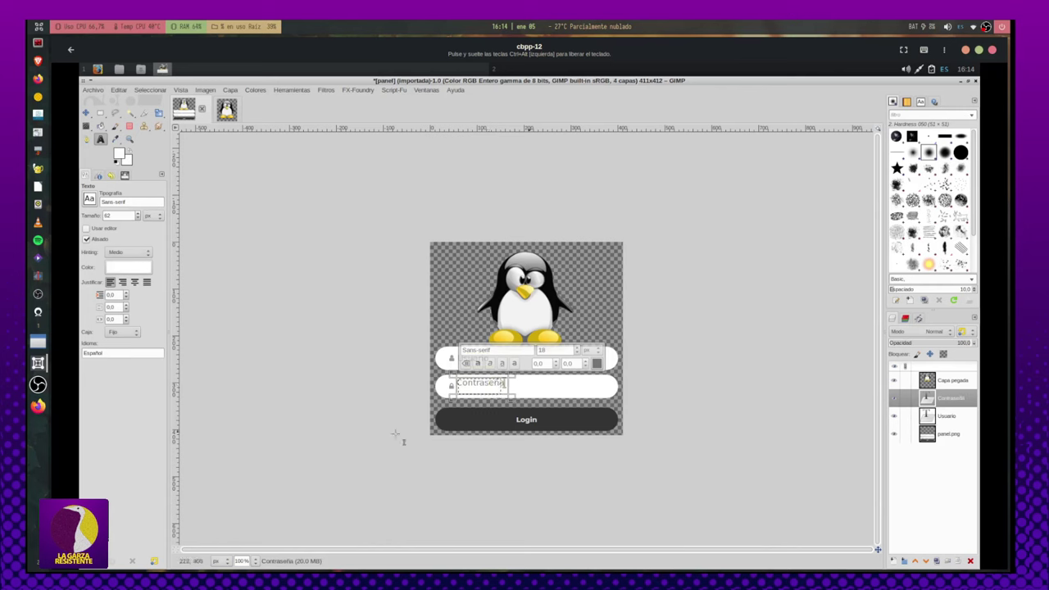
click(85, 112)
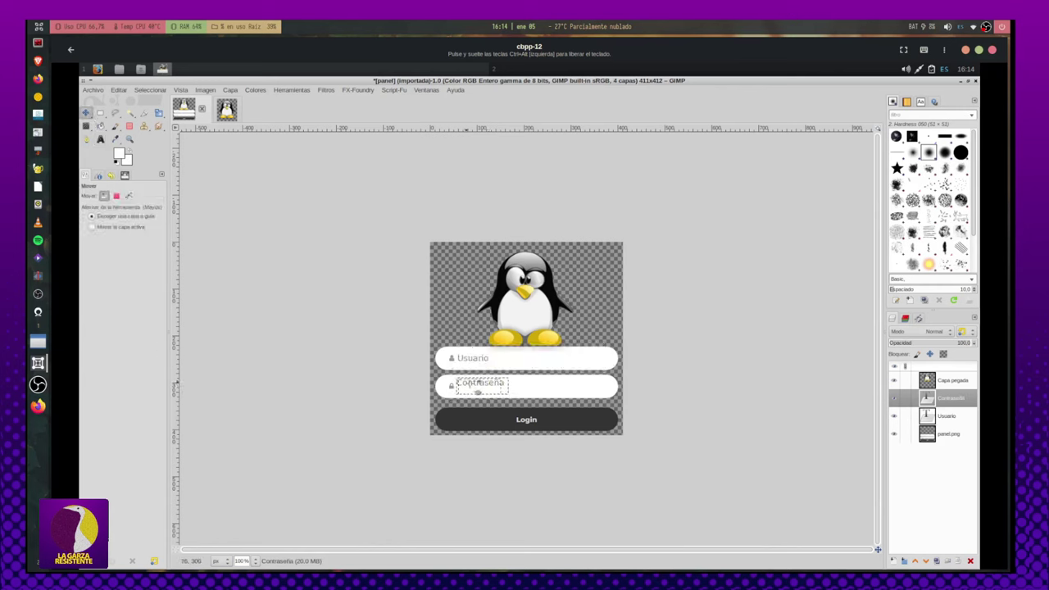
drag(481, 393, 481, 398)
click(481, 394)
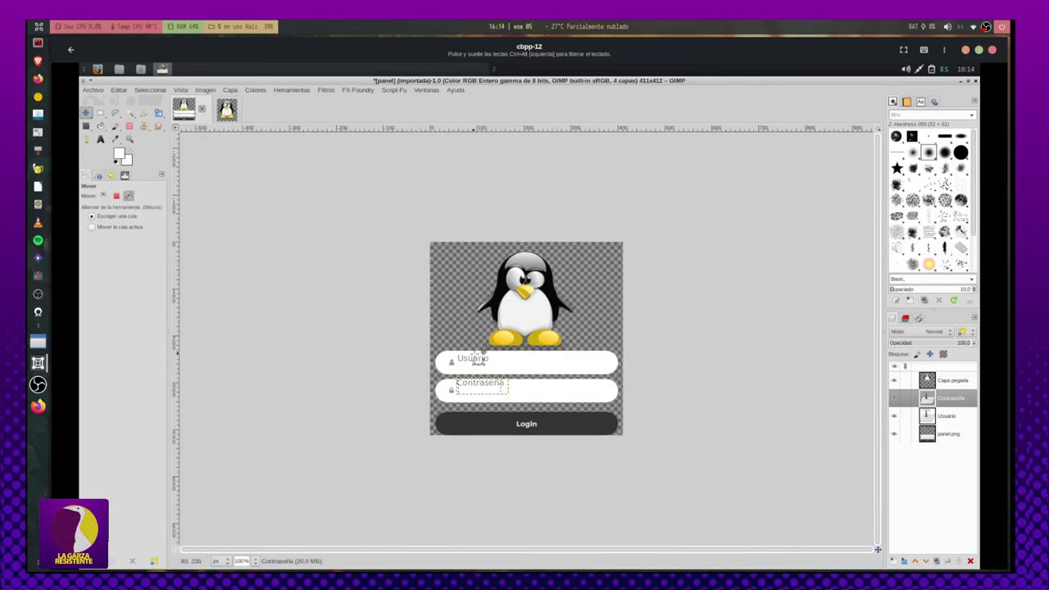
key(ctrl+z)
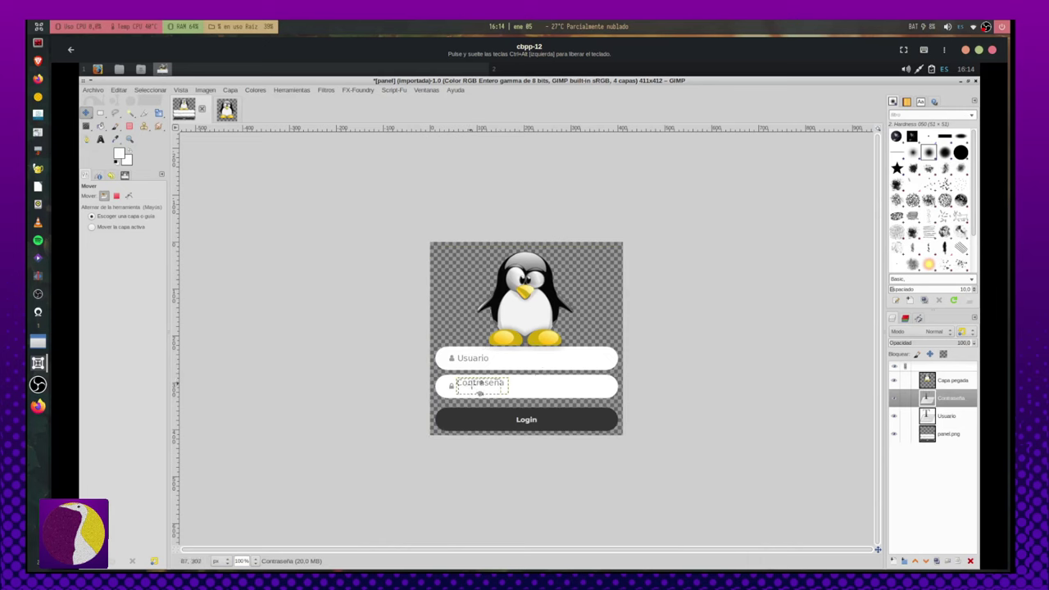
Step: Reduce the "Contraseña" text's font size slightly and move its layer beside the lock icon, vertically centered in the password field
drag(480, 392, 482, 396)
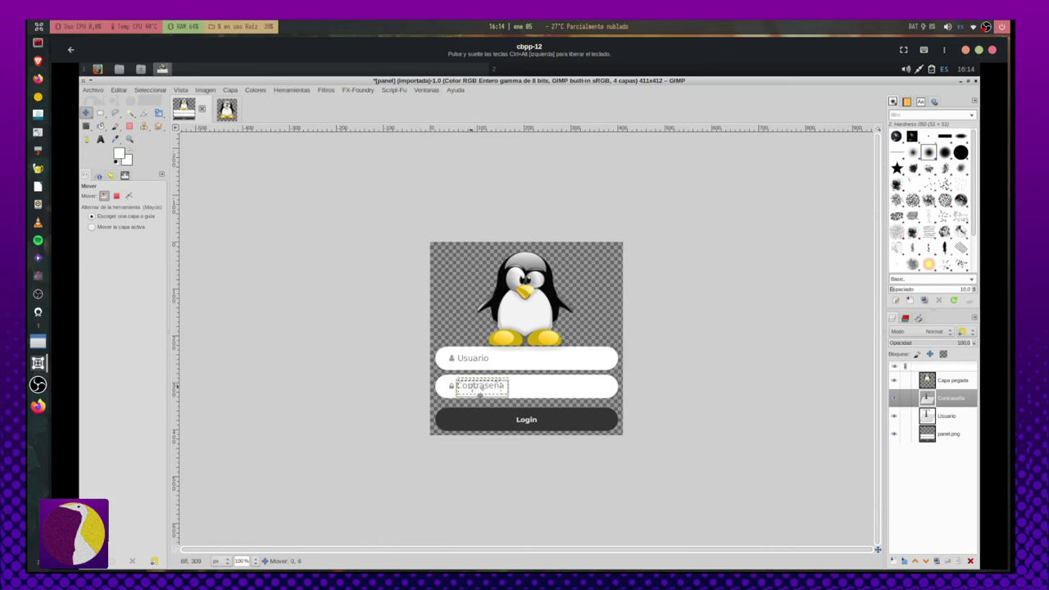
key(t)
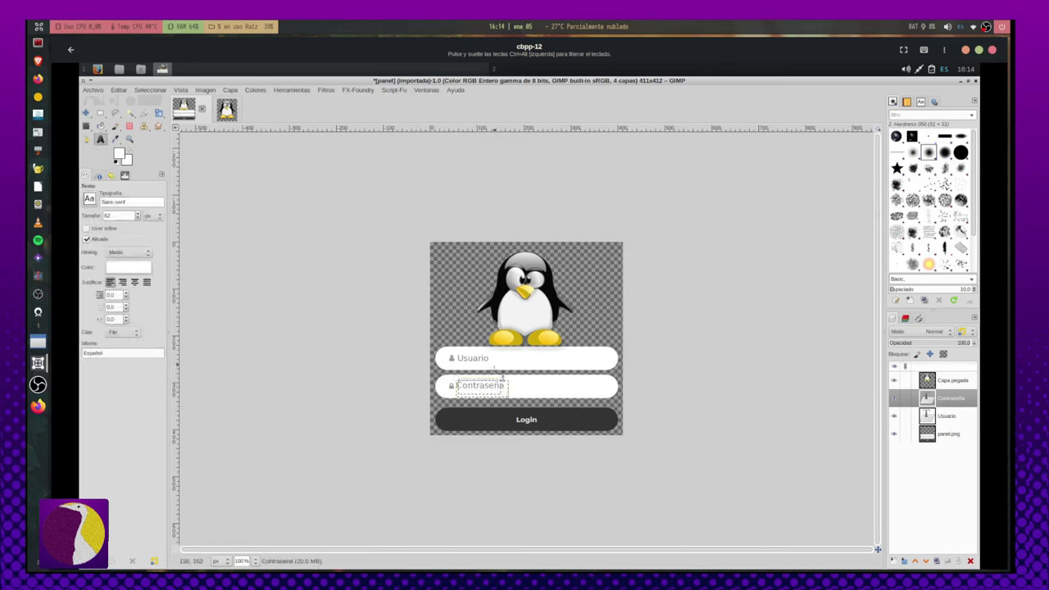
click(490, 394)
double_click(490, 394)
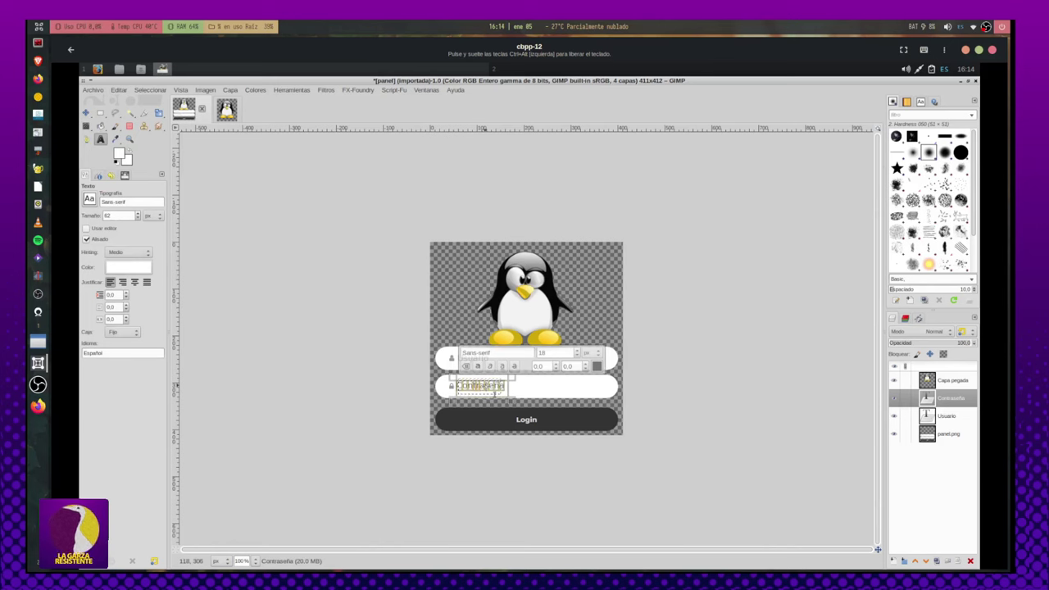
click(577, 356)
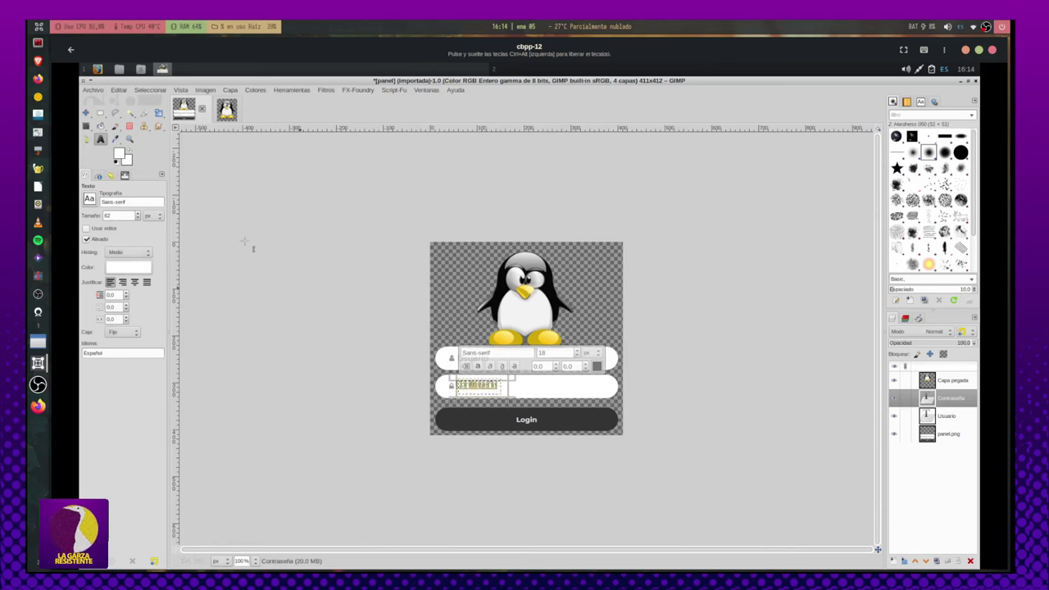
click(86, 113)
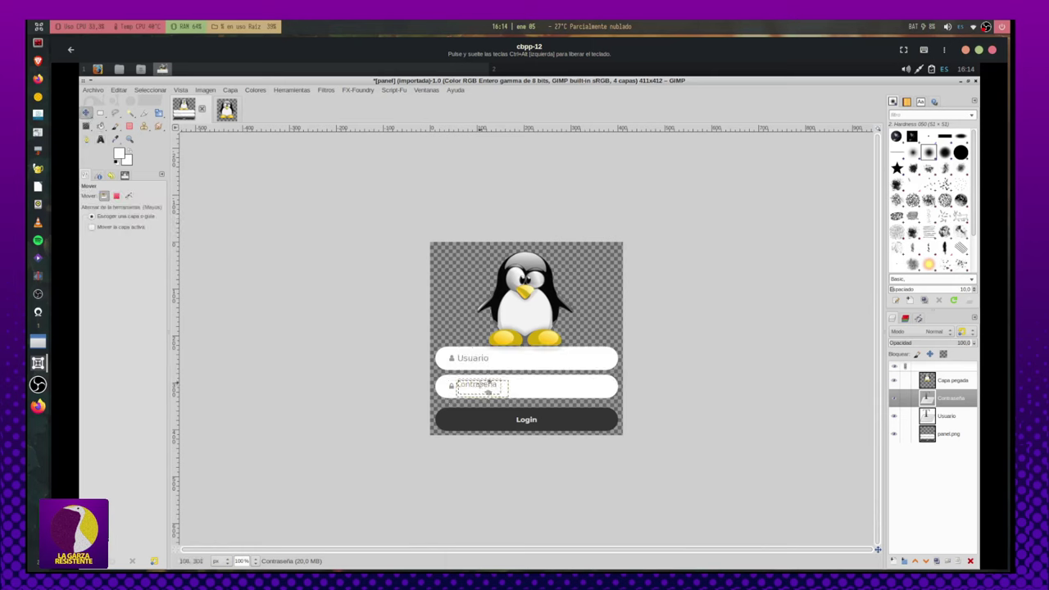
drag(487, 391, 490, 394)
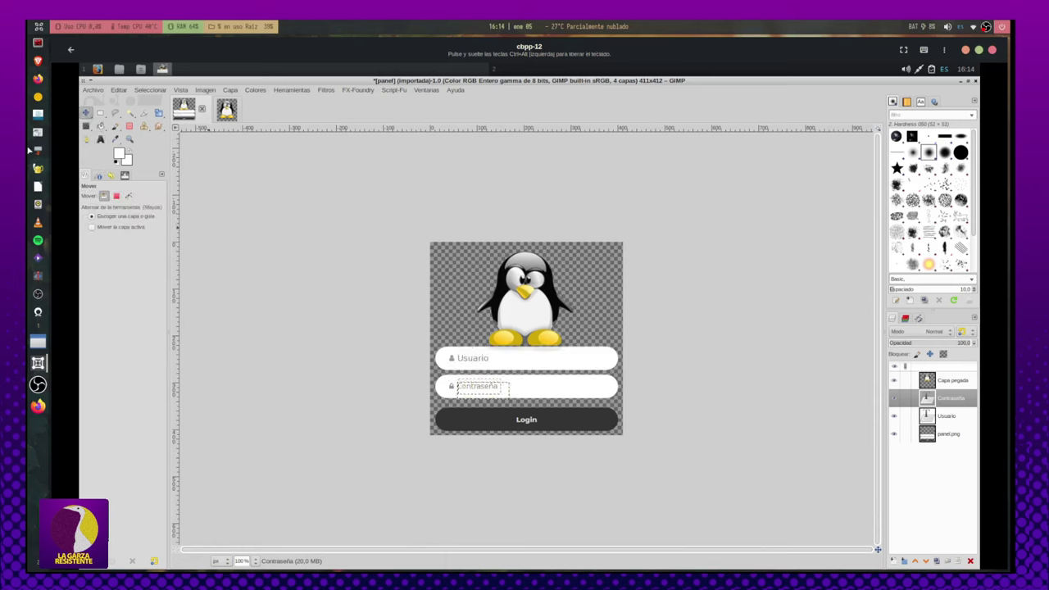
Step: Select the area around the Login button with Rectangle Select and delete it from the panel.png layer
click(100, 112)
drag(419, 405, 652, 449)
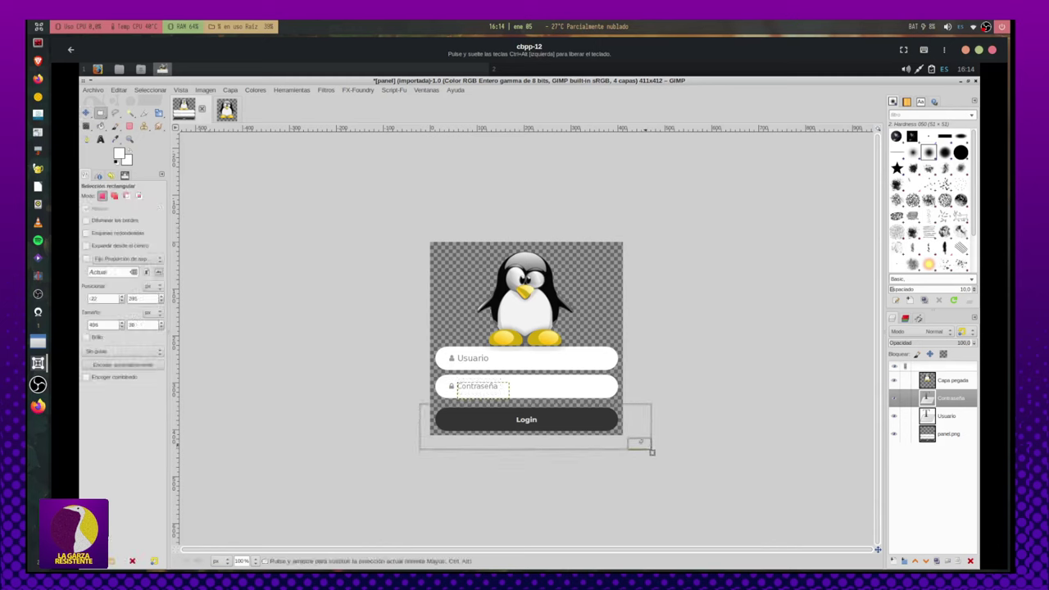
key(ctrl+c)
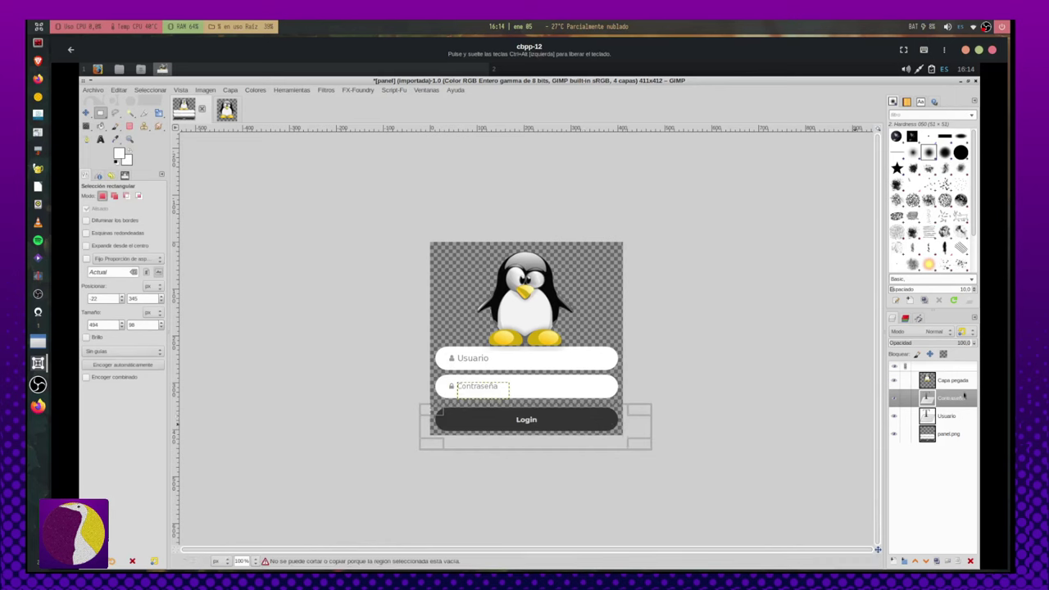
click(944, 437)
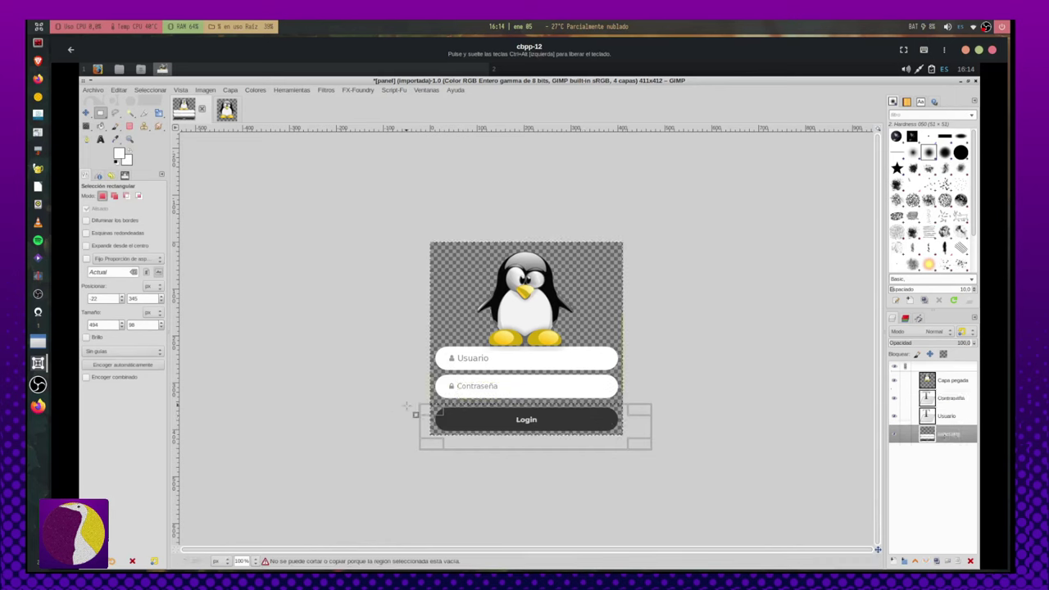
key(Delete)
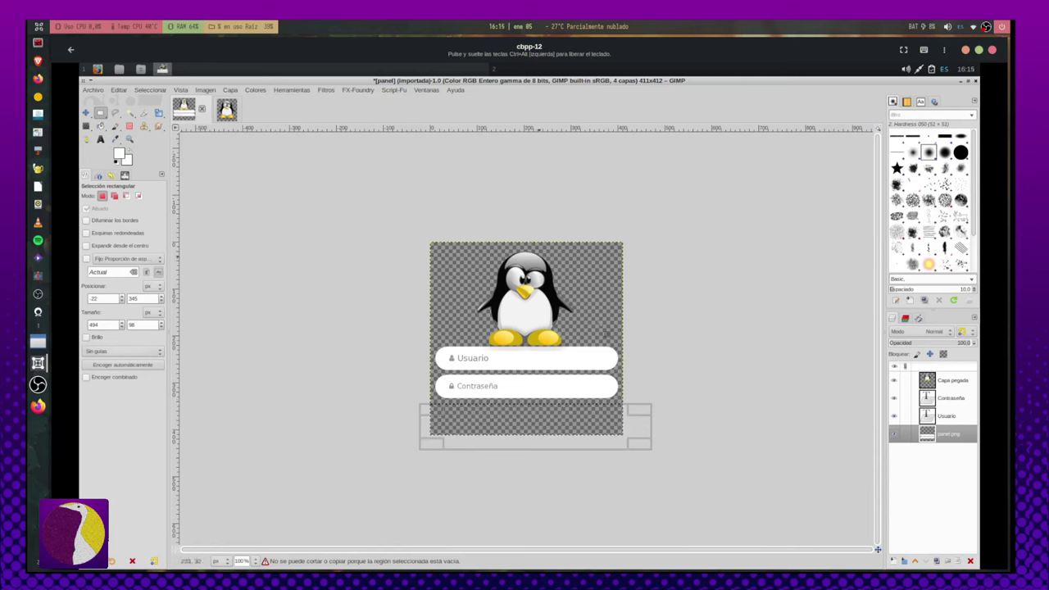
Step: Try flattening all the image's layers into the panel.png layer, and undo the flattening
click(956, 412)
click(957, 383)
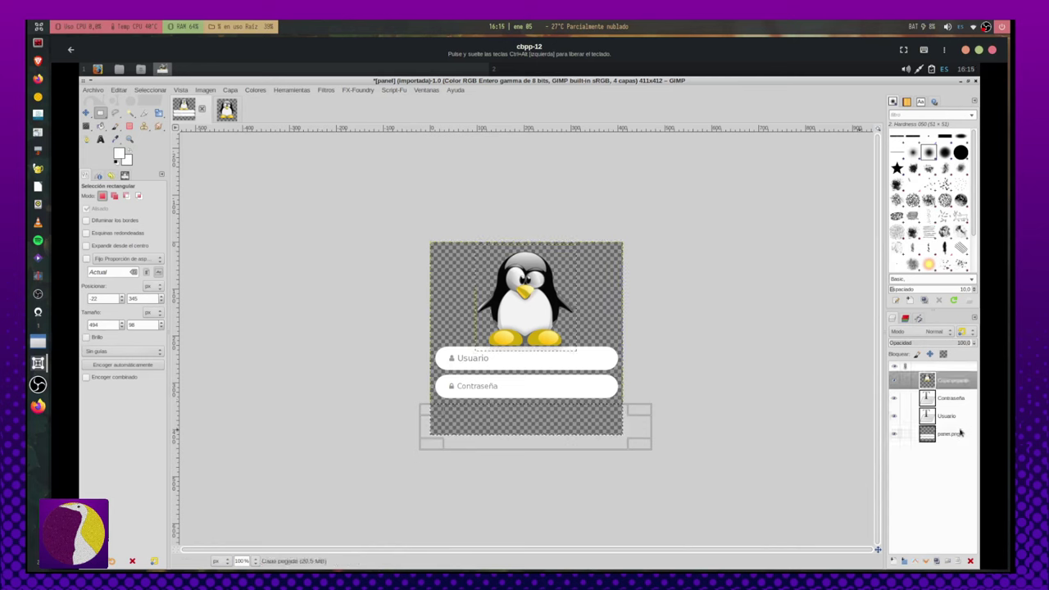
click(955, 433)
right_click(953, 438)
click(921, 434)
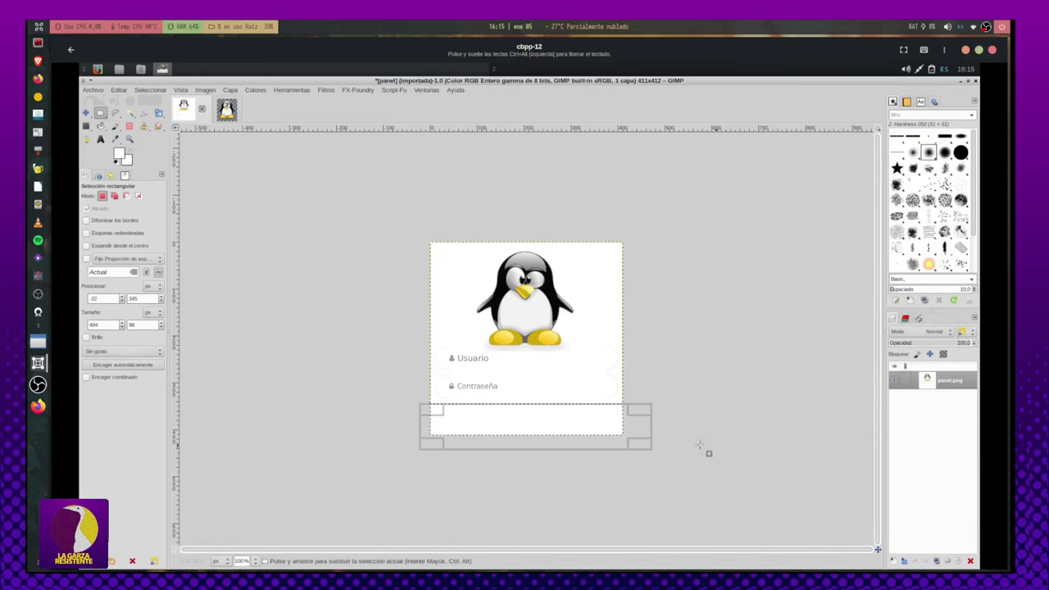
key(ctrl+z)
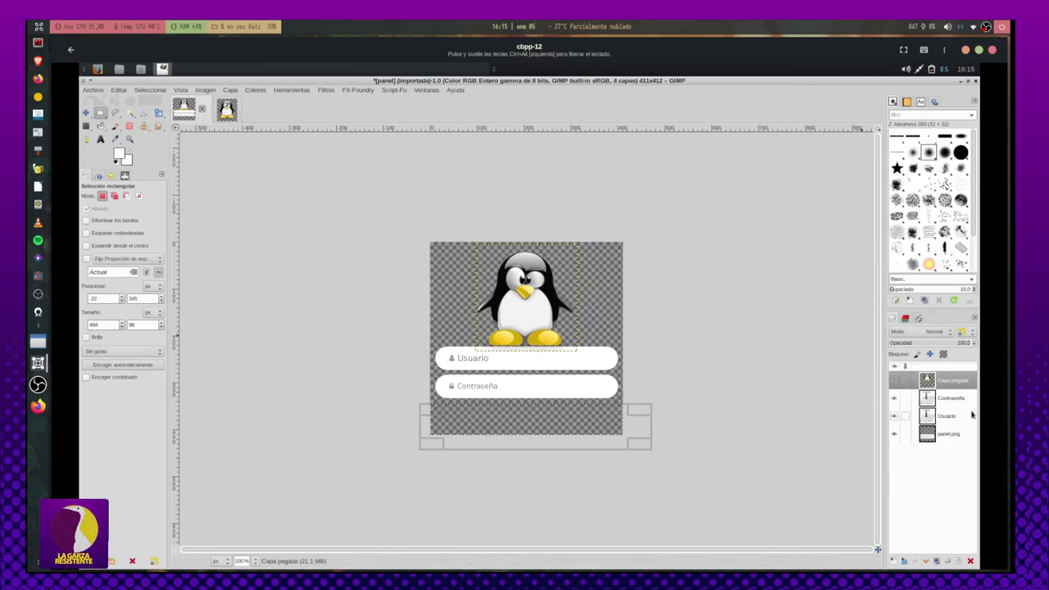
Step: Make panel.png the active layer and clear the rectangular selection
click(944, 417)
click(922, 436)
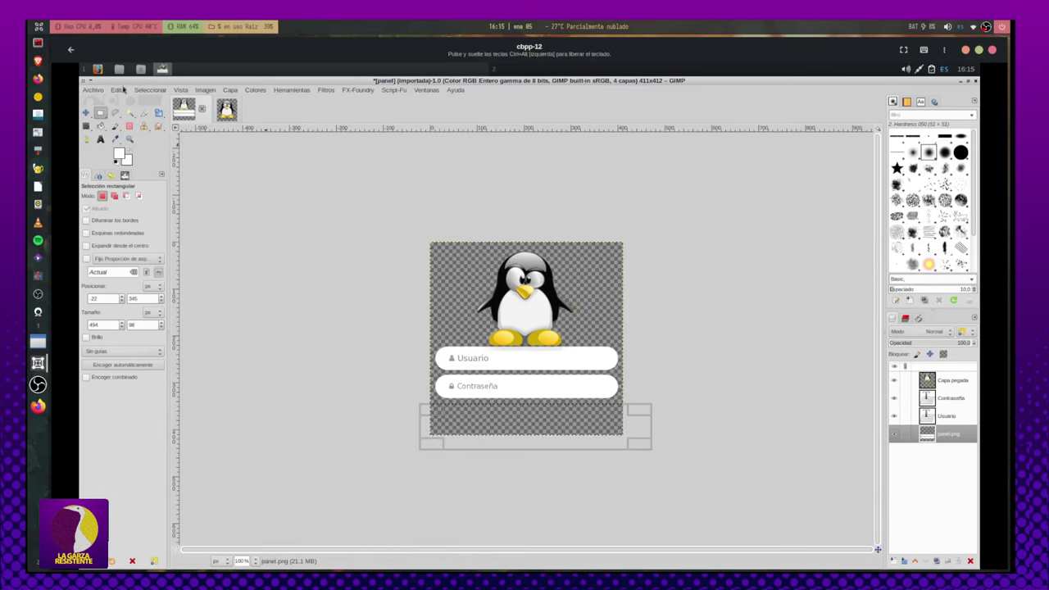
click(150, 90)
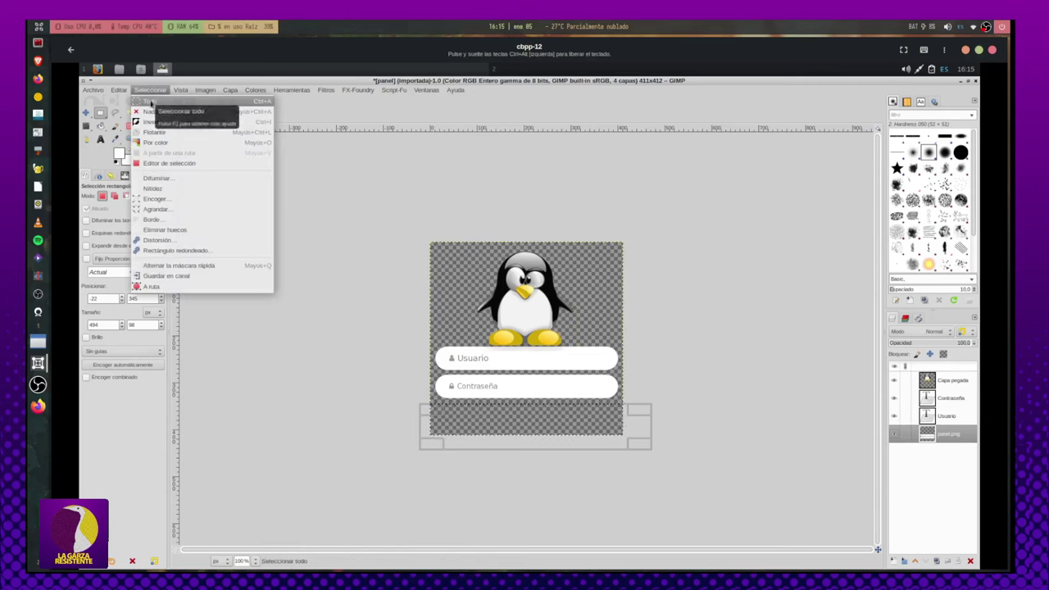
click(149, 112)
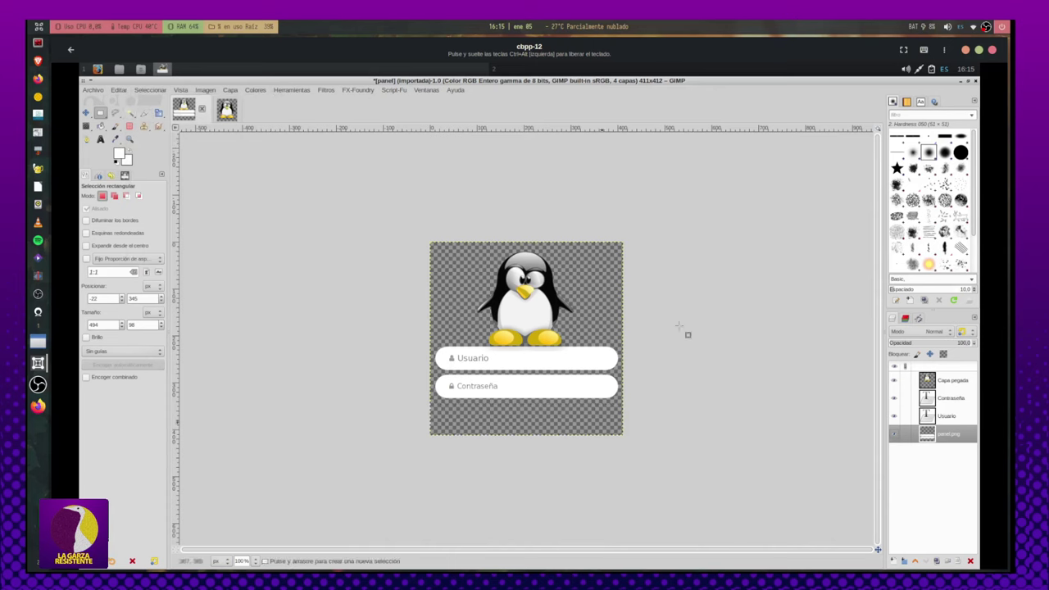
Step: Overwrite the original panel.png with the edited image and close the image editor, discarding the unsaved project changes
click(93, 91)
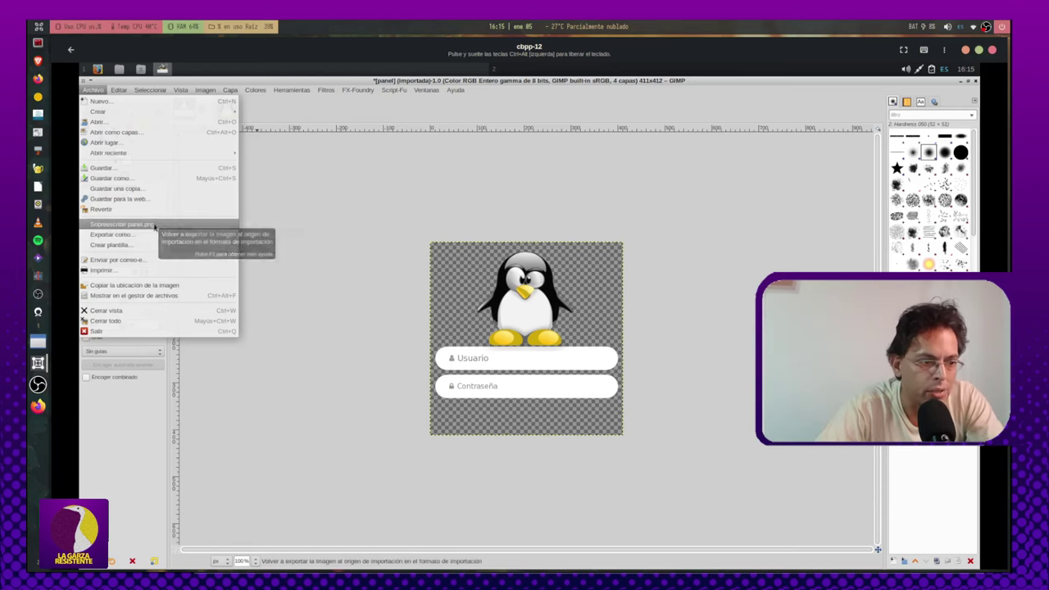
click(155, 227)
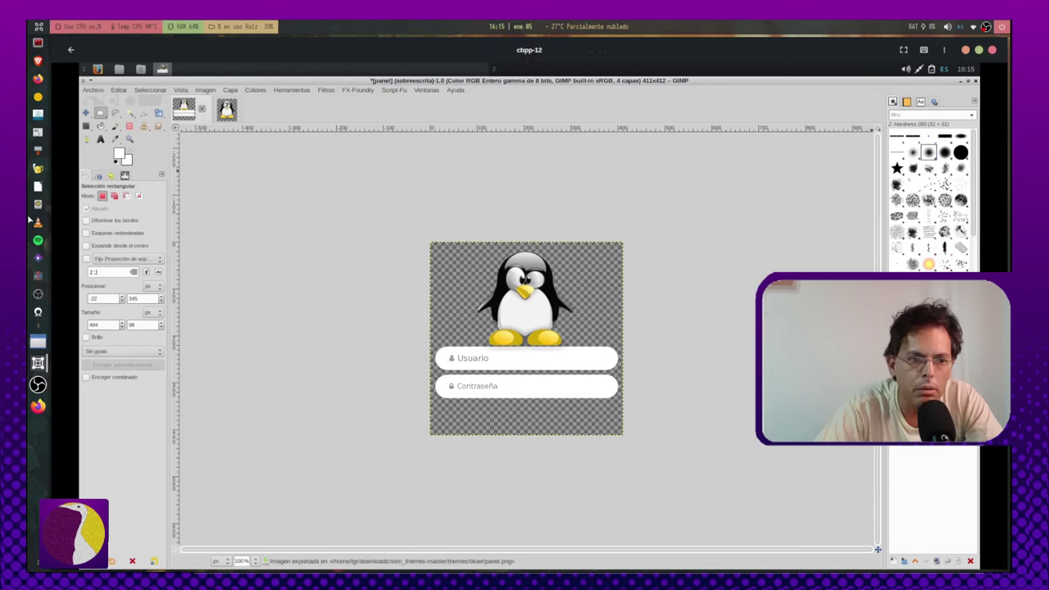
click(975, 81)
click(615, 376)
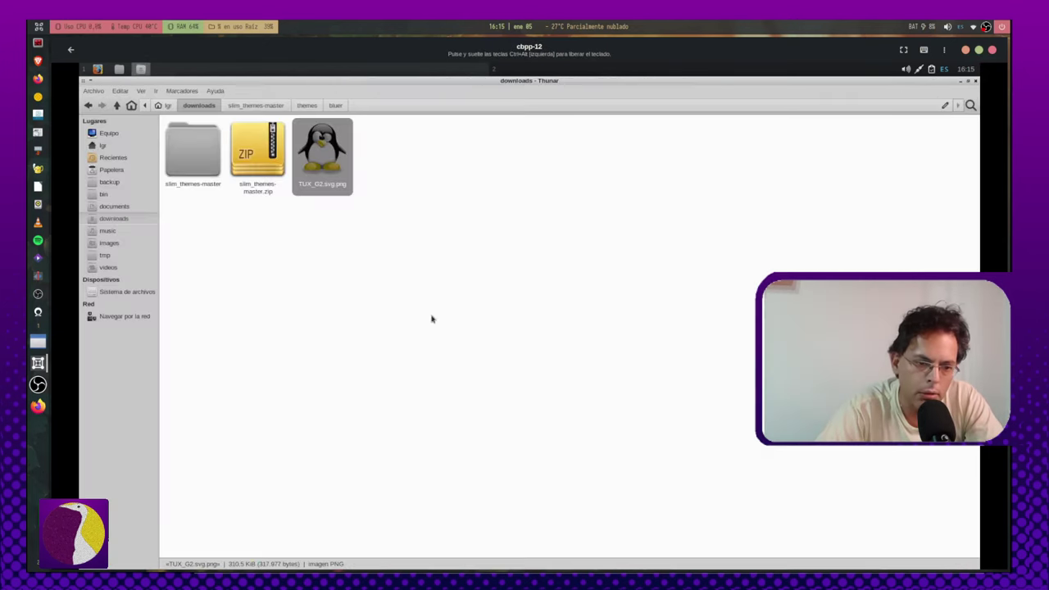
Step: In the file manager, go to the bluer folder inside slim_themes-master/themes and open slim.theme in Geany
click(504, 241)
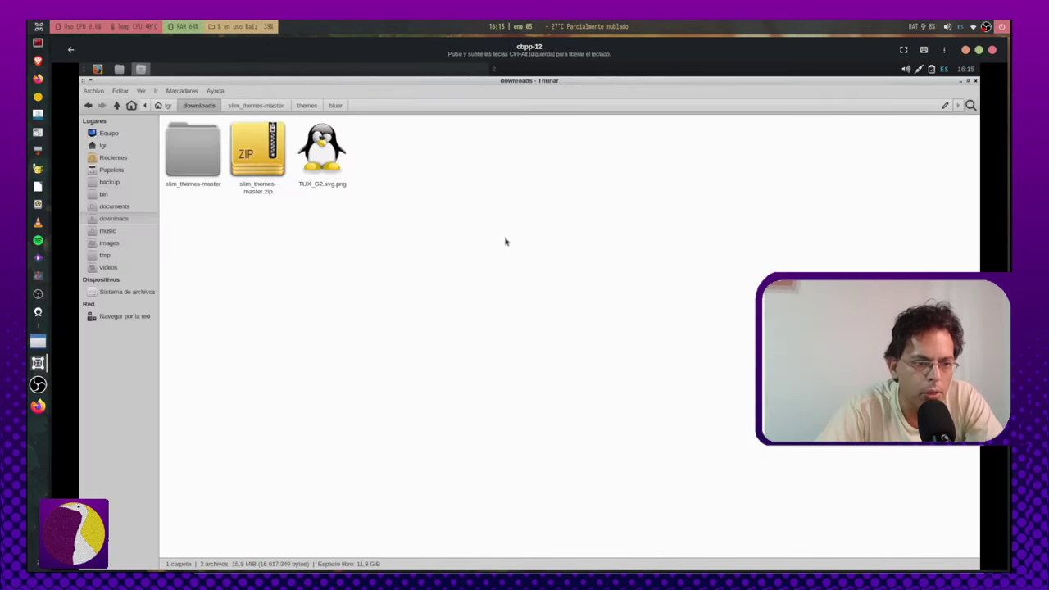
double_click(193, 156)
click(262, 160)
double_click(262, 160)
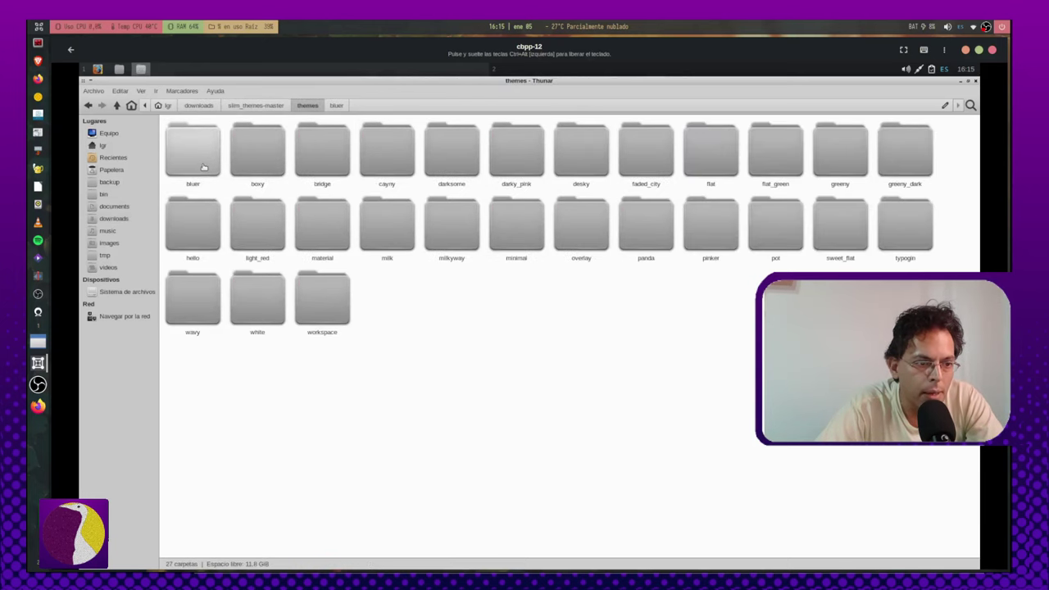
double_click(192, 147)
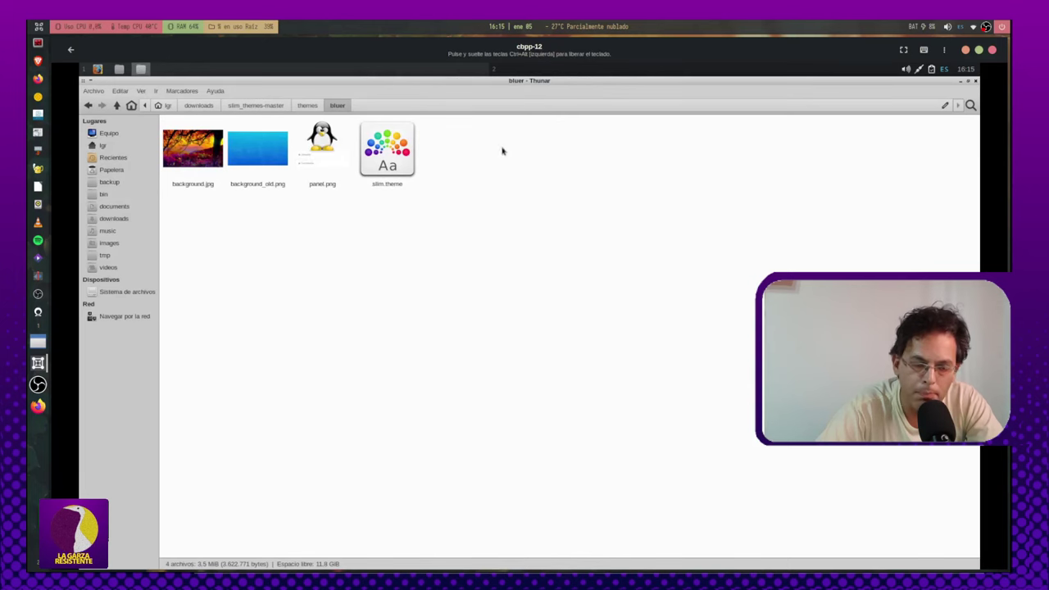
click(385, 164)
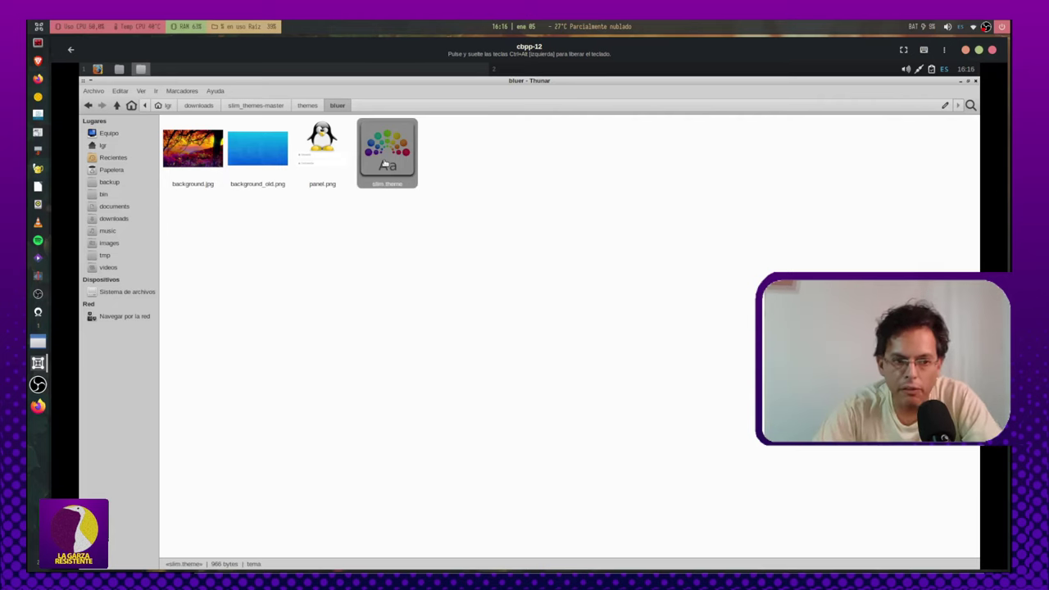
right_click(386, 163)
click(405, 168)
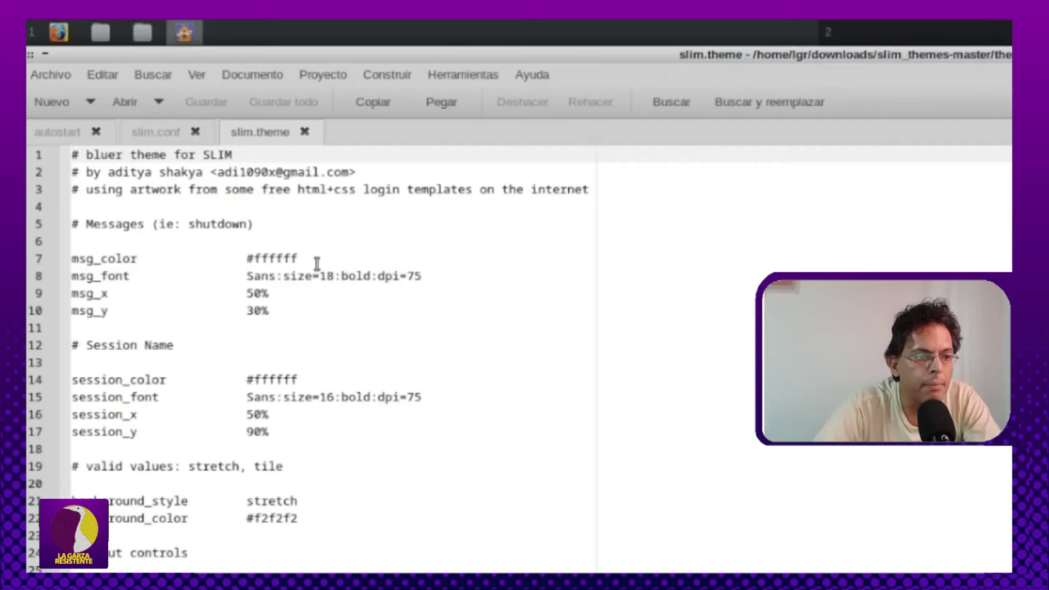
Step: Examine the Messages section of slim.theme, covering the color, font and x/y position settings of the messages
click(350, 207)
click(351, 220)
click(359, 246)
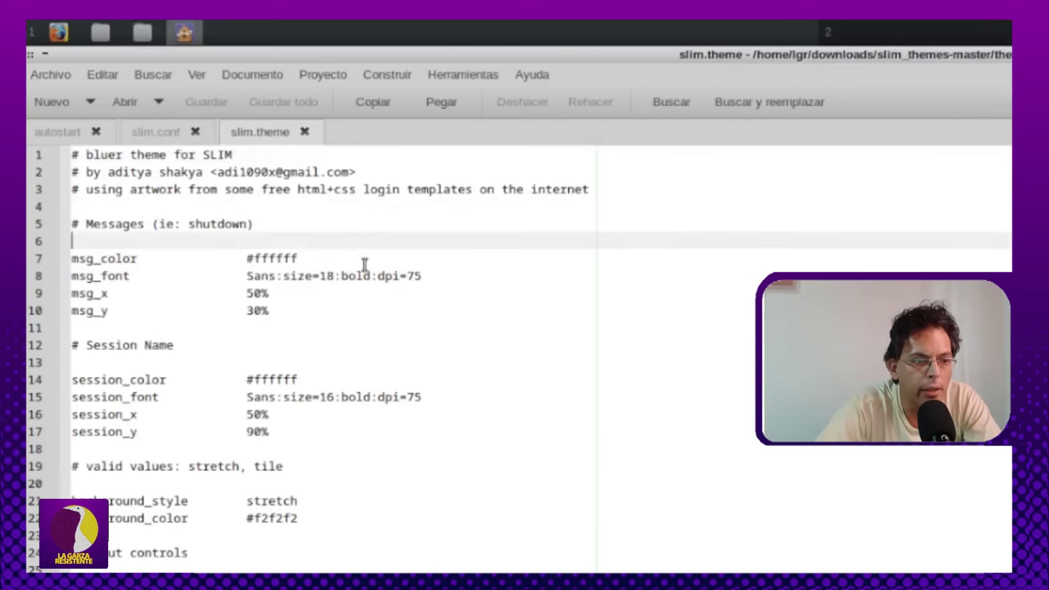
click(363, 262)
key(ctrl+shift+Left)
click(464, 277)
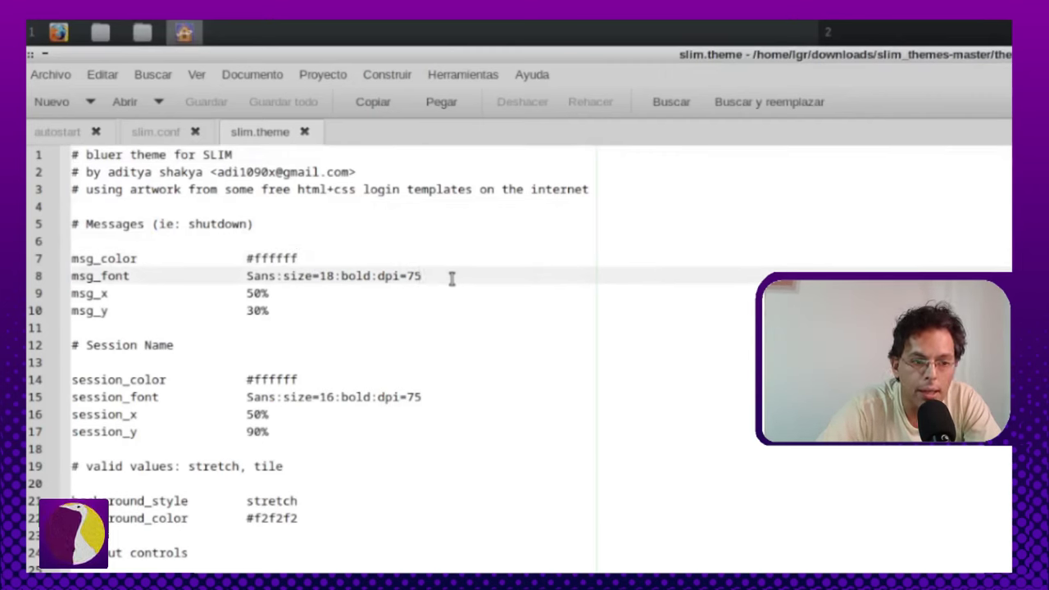
click(253, 277)
click(338, 313)
click(310, 278)
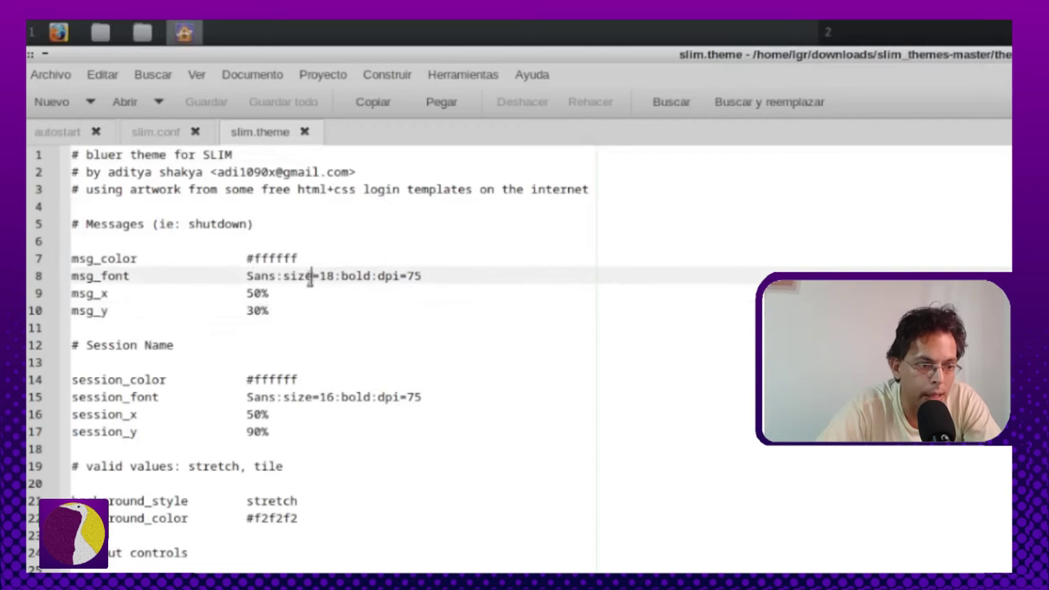
click(317, 330)
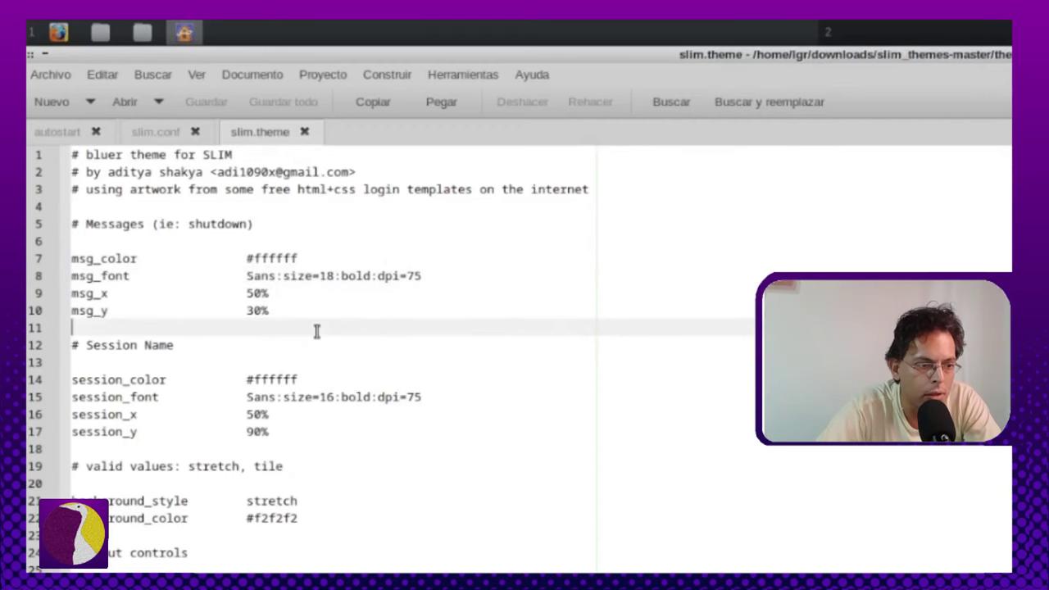
click(107, 295)
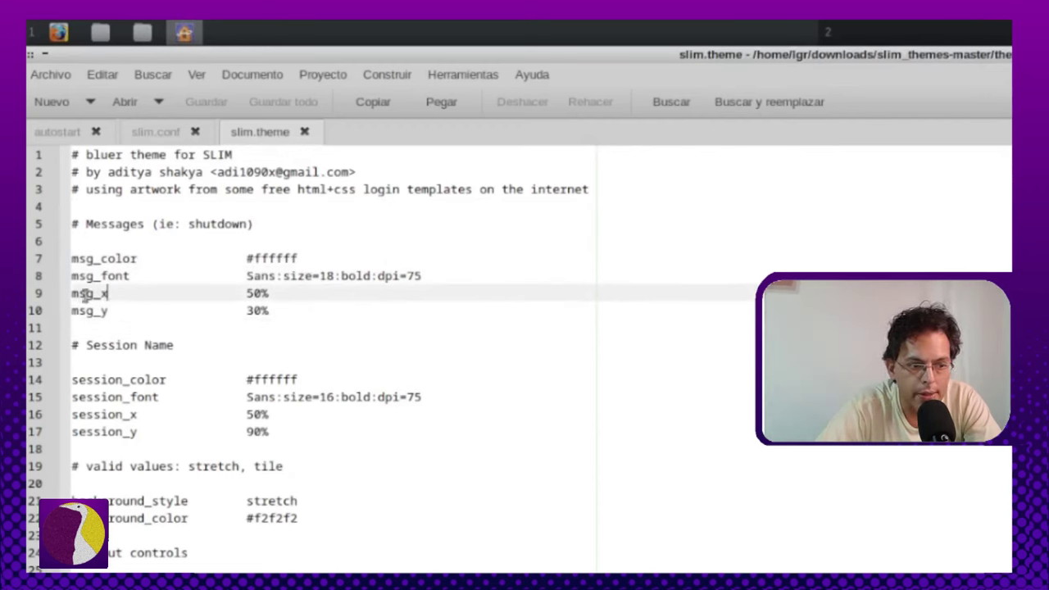
click(113, 314)
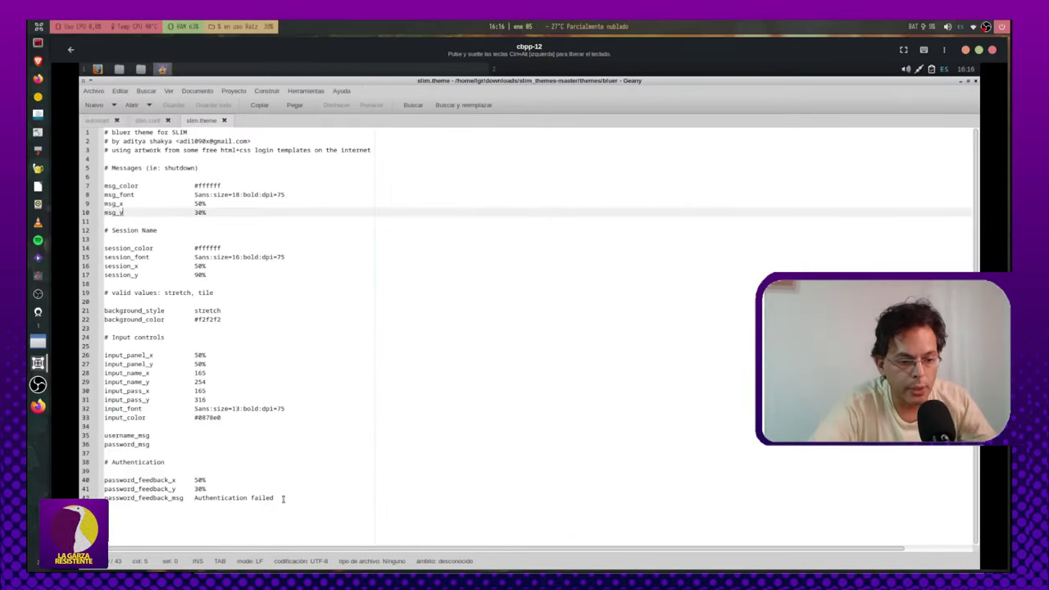
Step: Replace the password_feedback_msg text with "Falló el proceso de login", save slim.theme and close the editor
click(279, 498)
key(BackSpace)
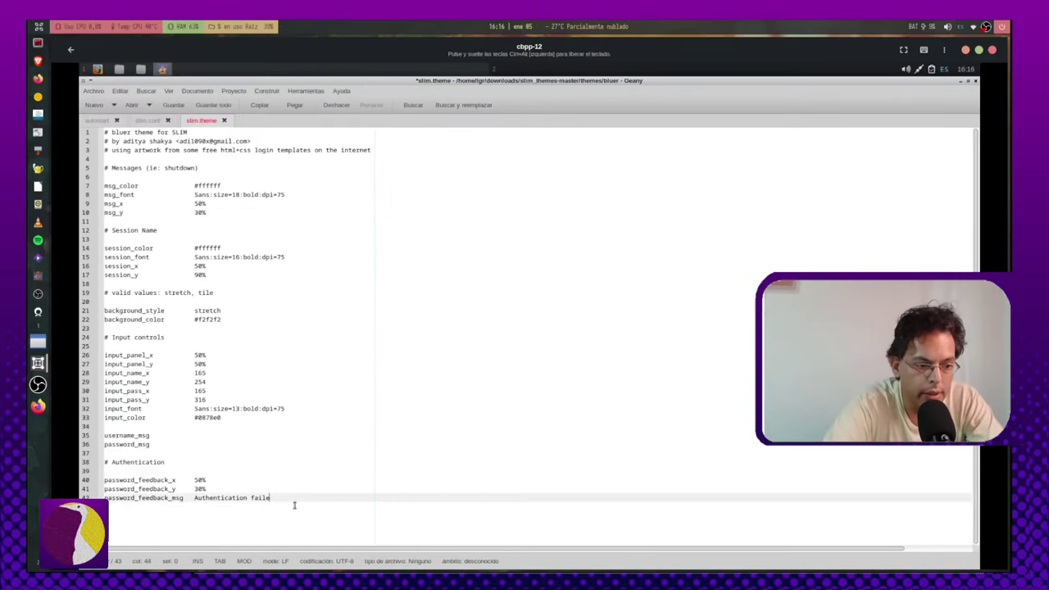
key(BackSpace)
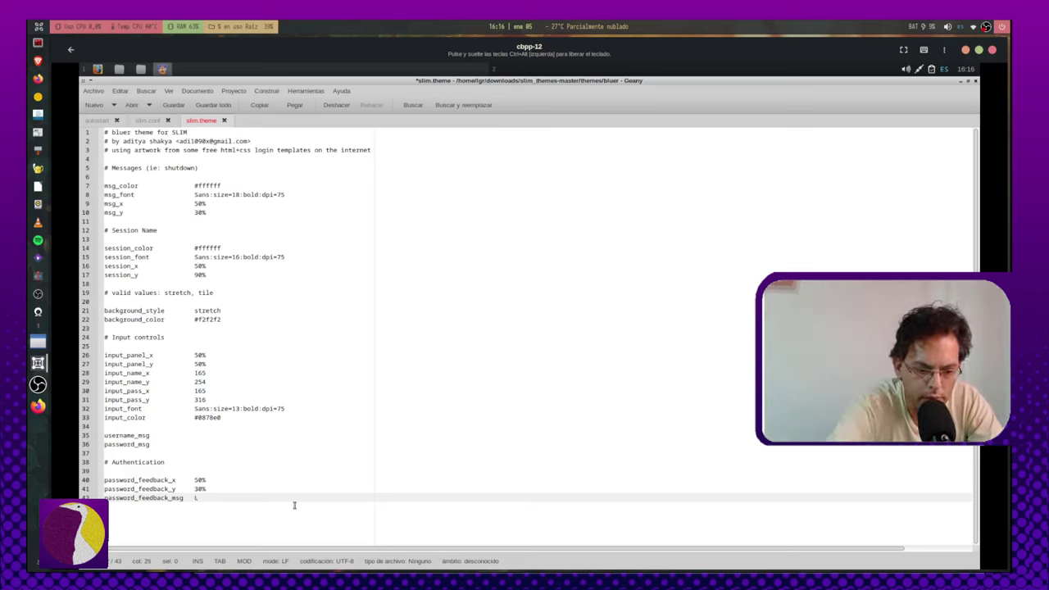
text(Falló el lo)
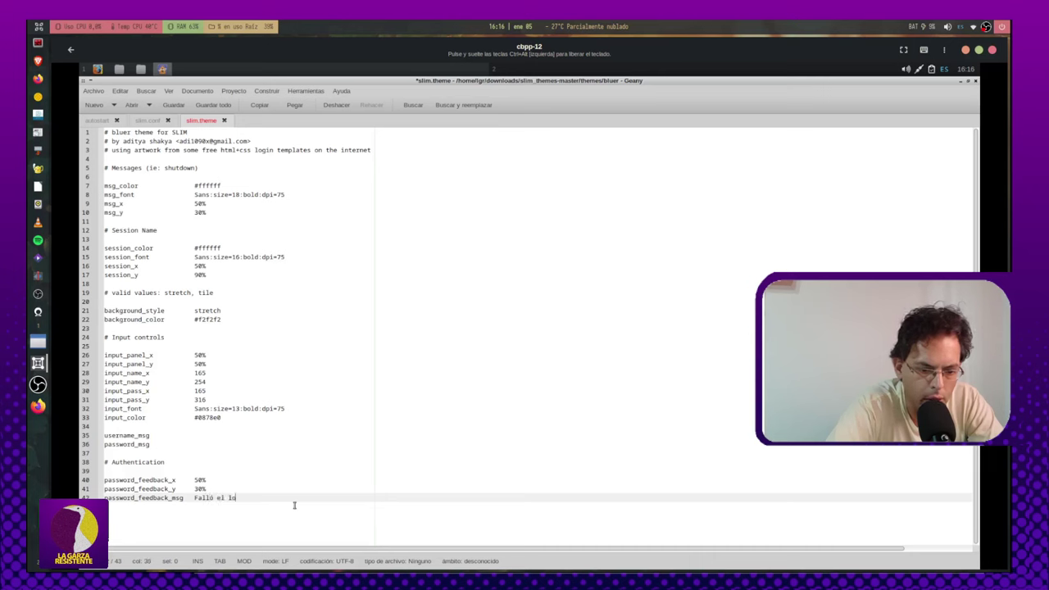
key(Left)
key(Left)
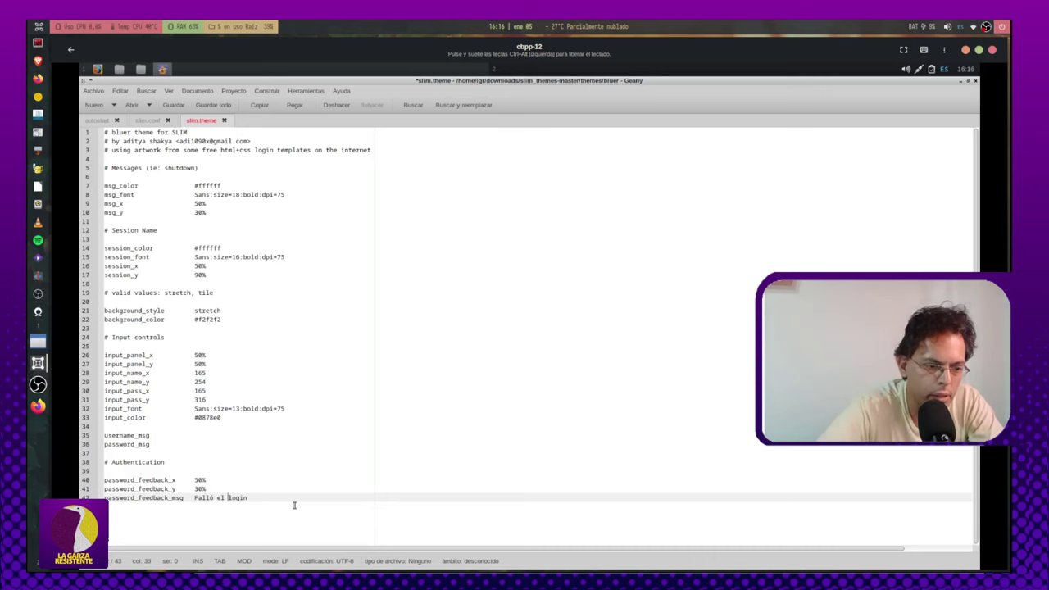
text(proceso d)
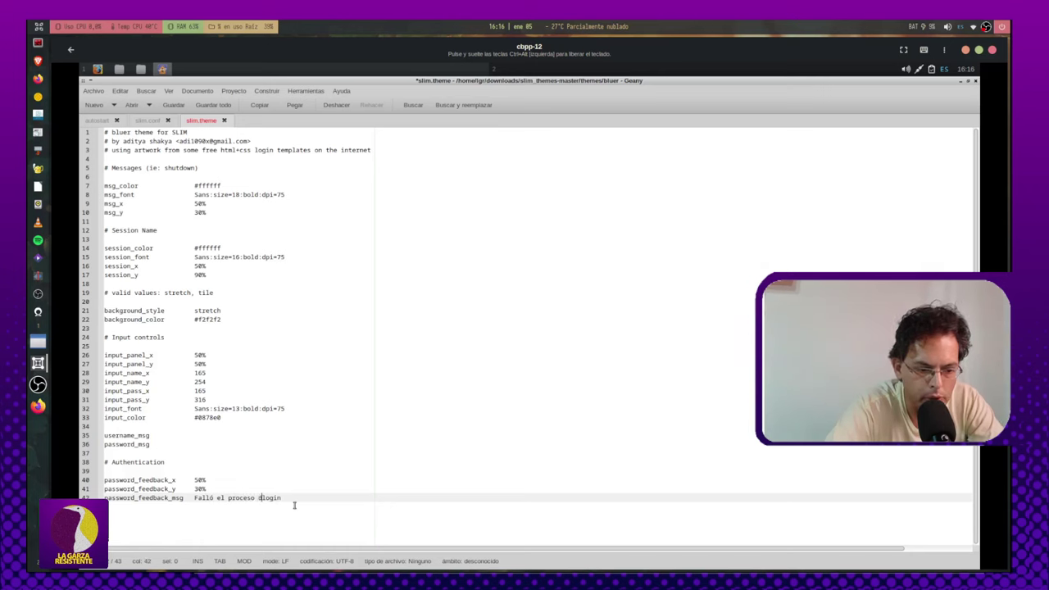
text(e)
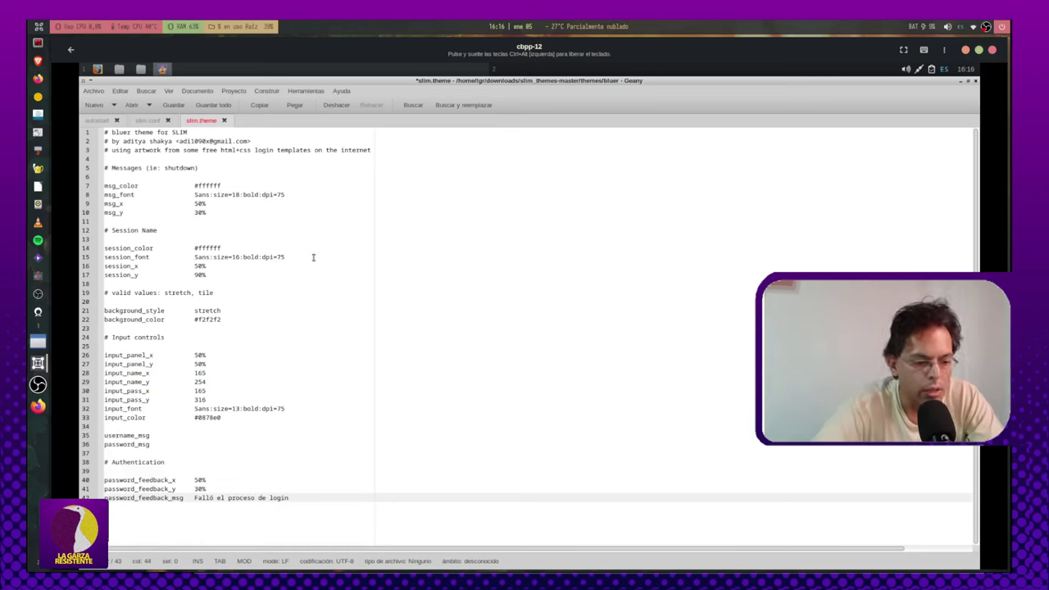
key(ctrl+s)
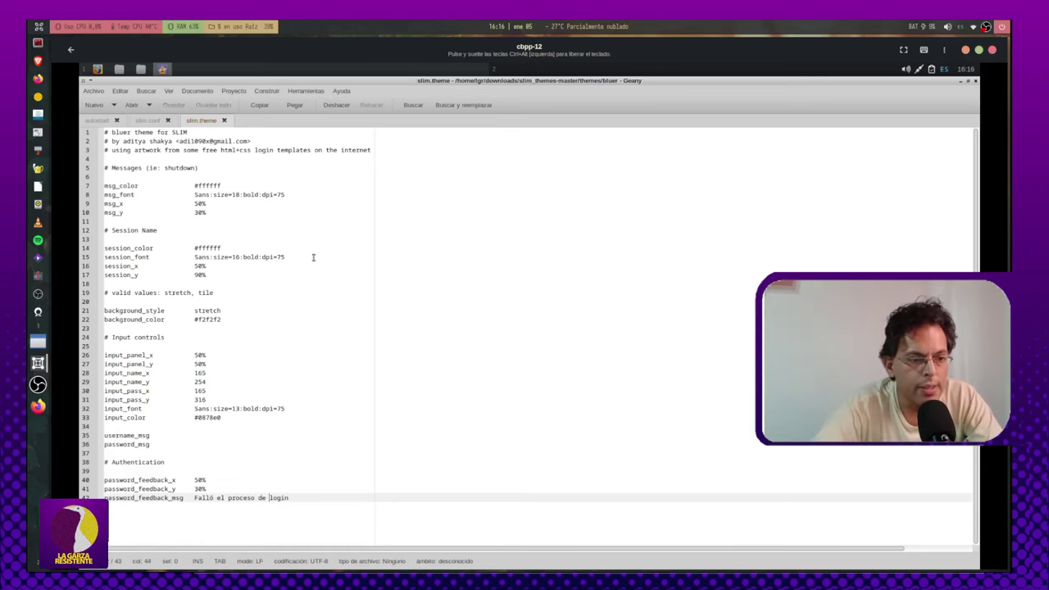
click(974, 81)
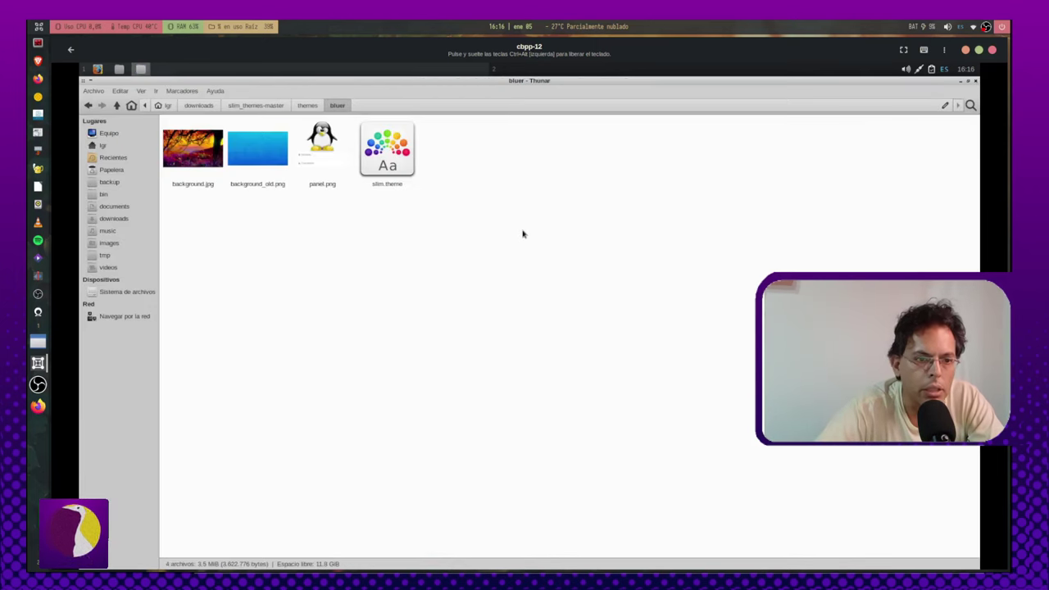